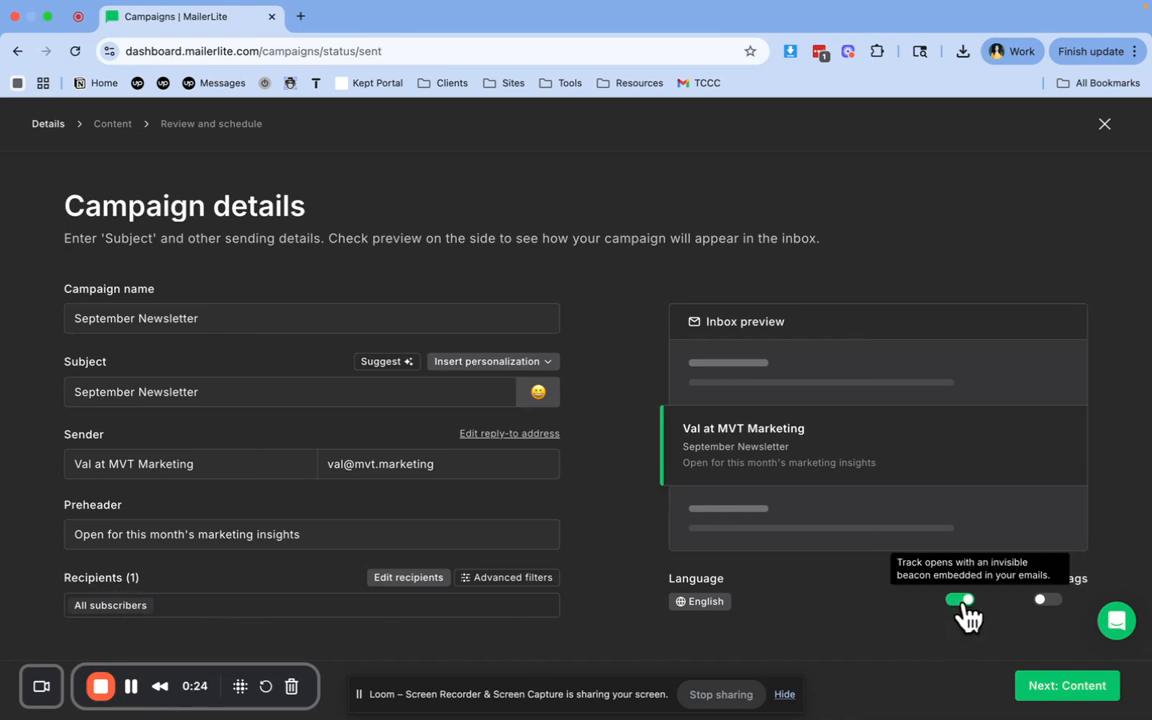
Continue from the campaign details to the email design stage and compare the recent emails with the template gallery
left_click(1060, 690)
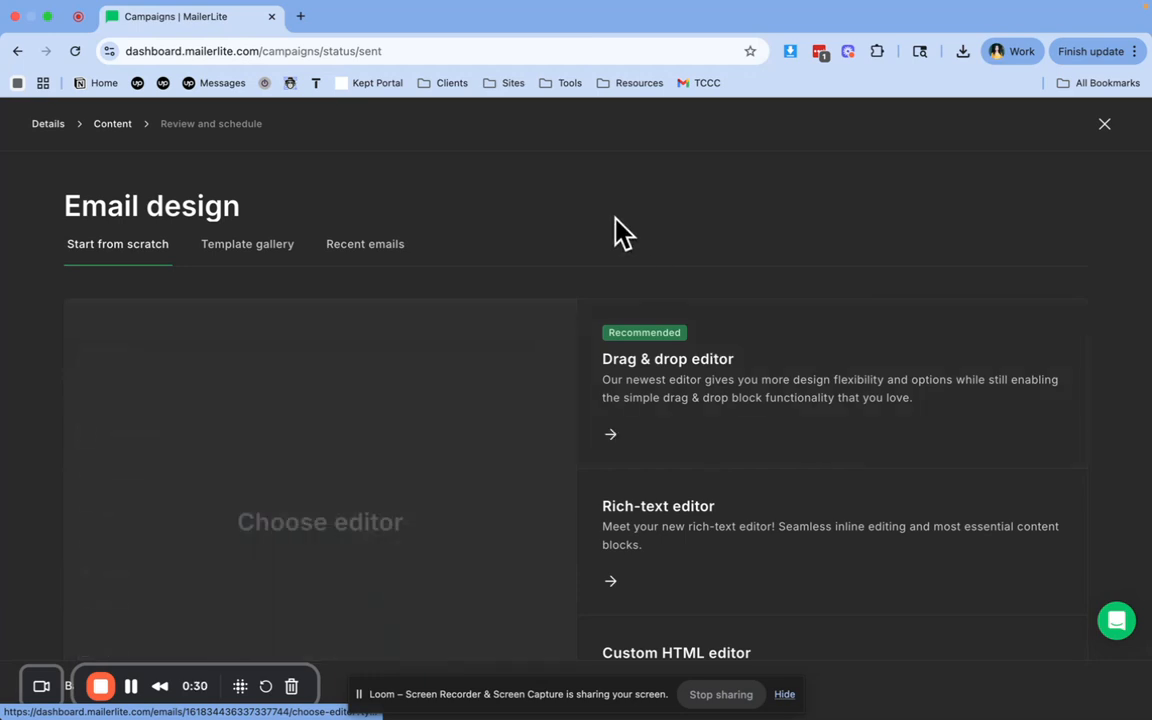
scroll(612, 231, "down", 1)
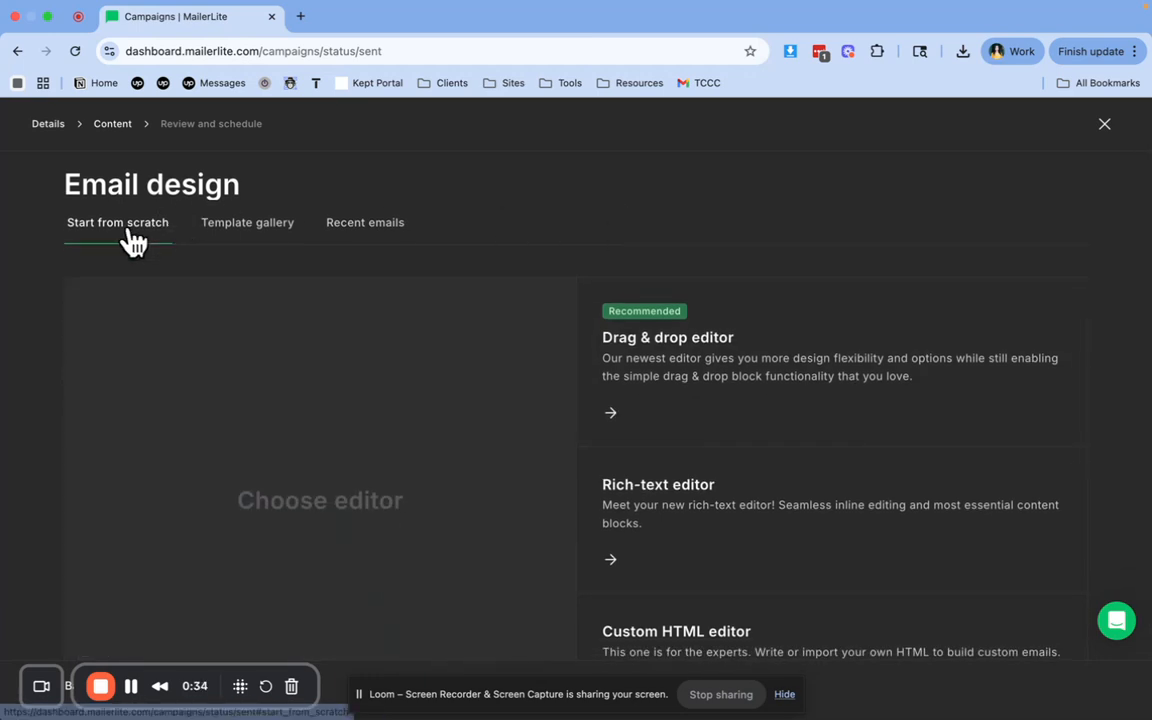
left_click(237, 249)
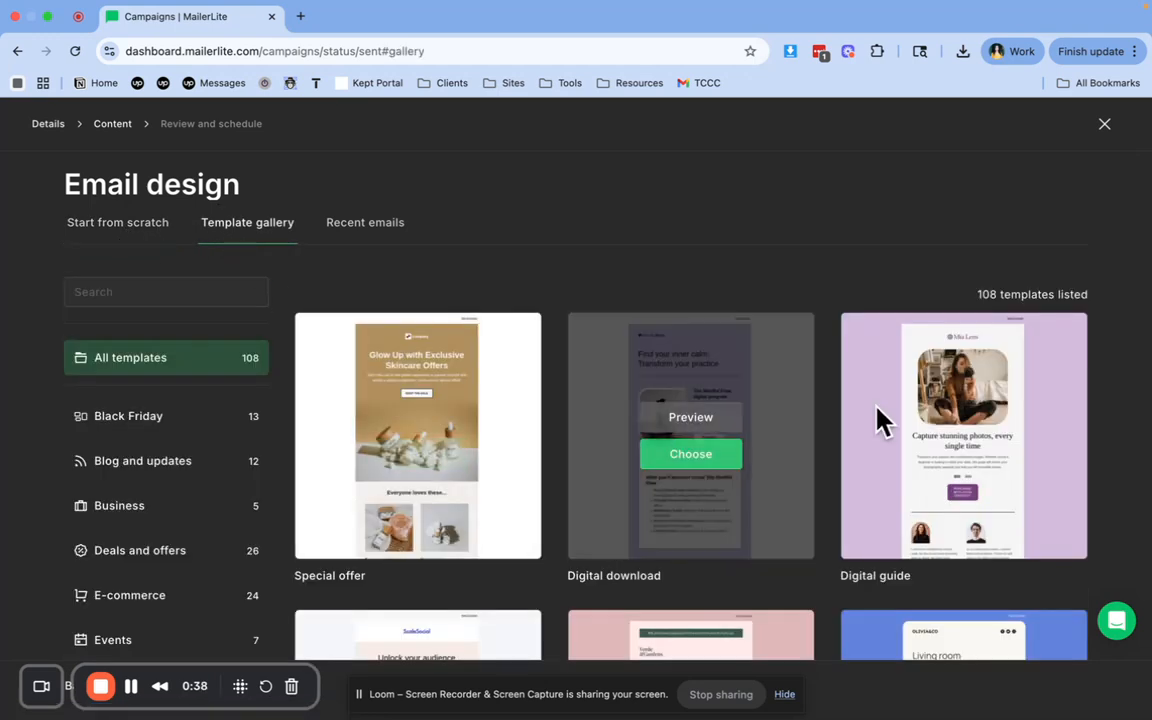
left_click(374, 225)
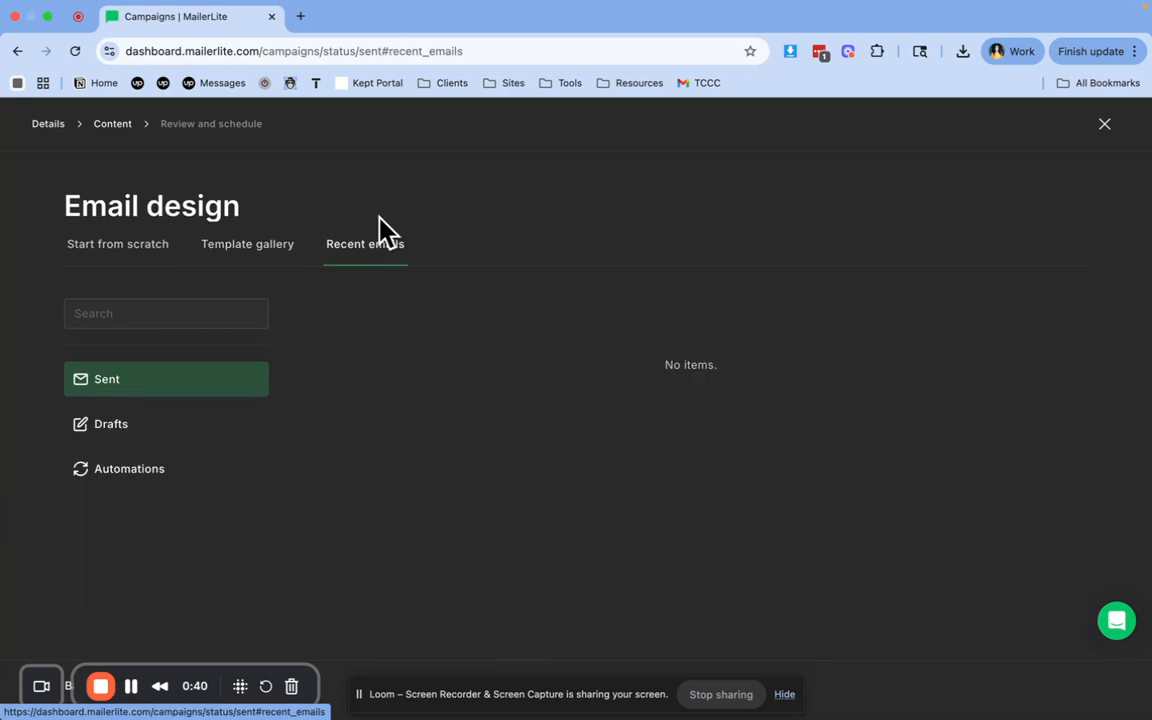
left_click(232, 256)
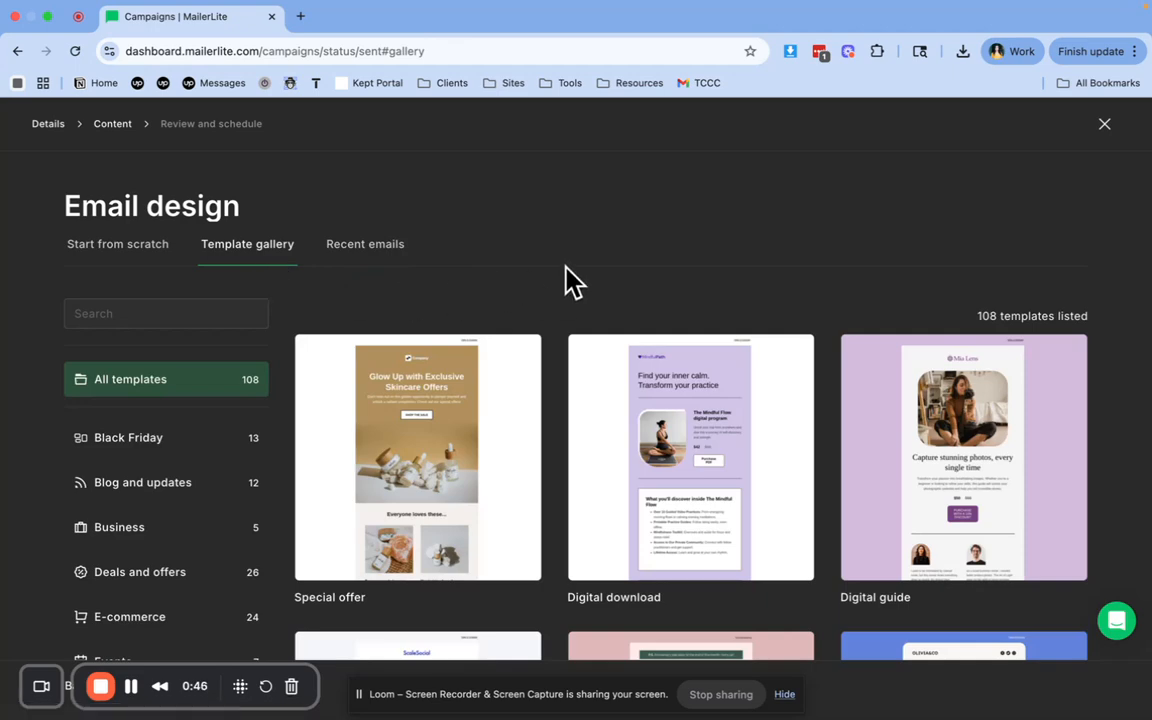
Browse the template gallery and choose the Real estate consultation template for the newsletter
scroll(566, 278, "down", 5)
scroll(566, 280, "down", 2)
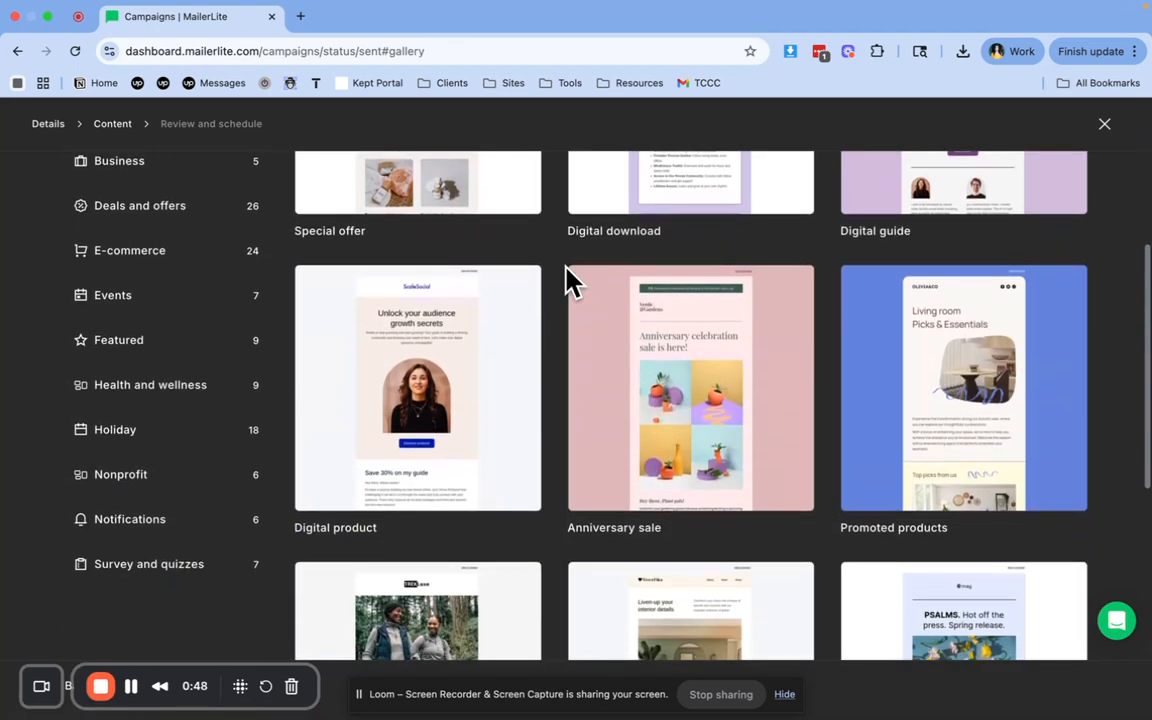
scroll(566, 280, "down", 2)
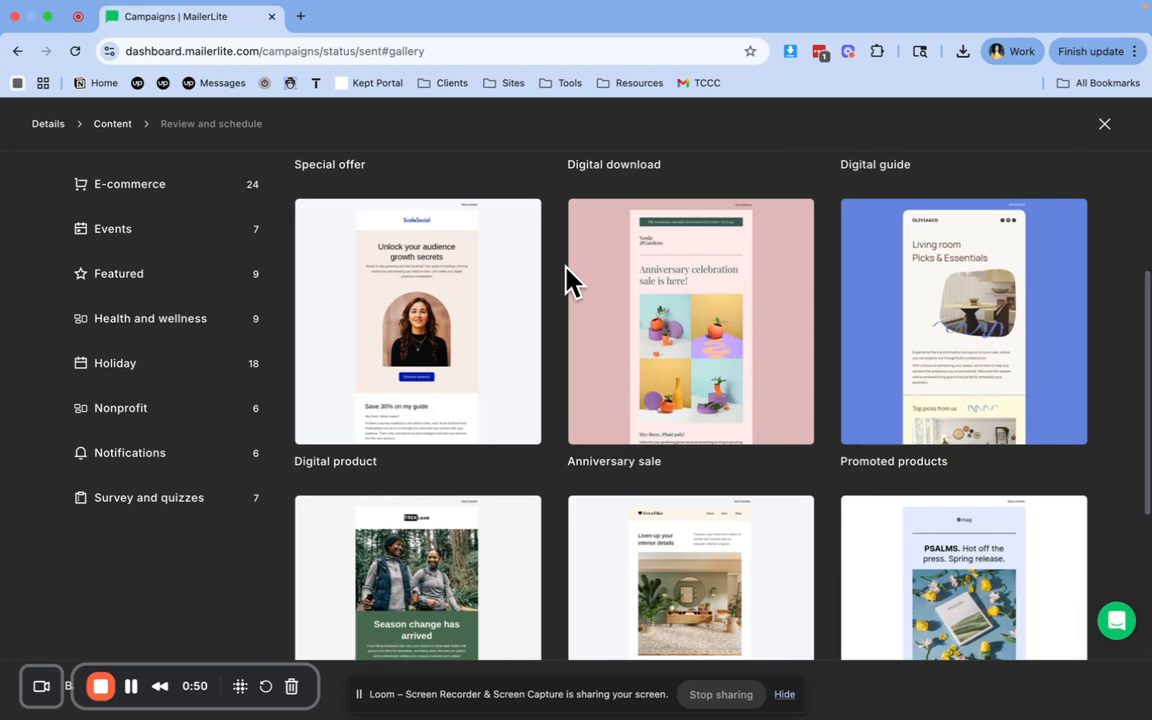
scroll(566, 280, "down", 3)
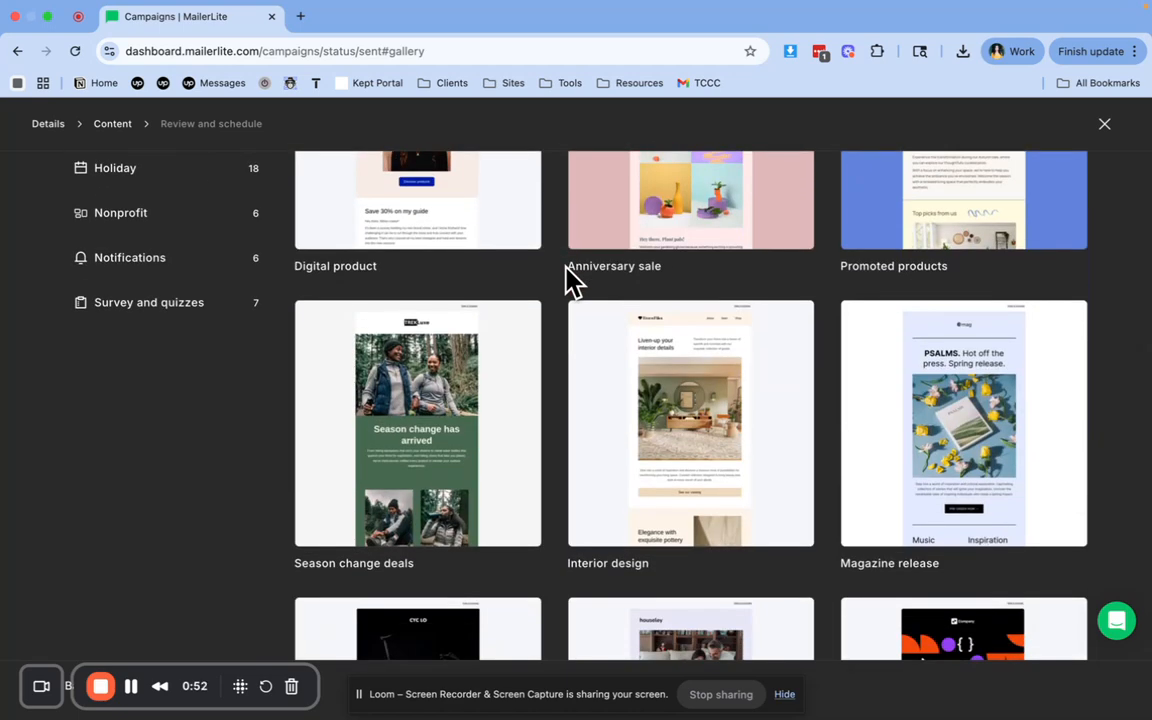
scroll(566, 278, "down", 3)
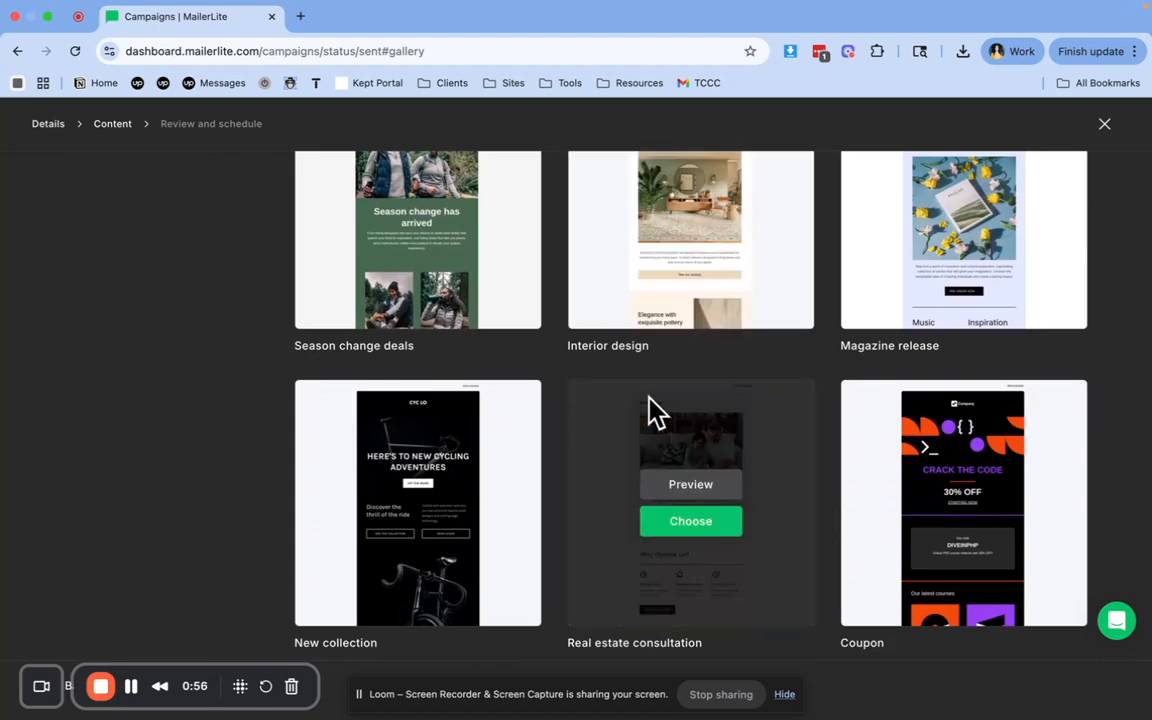
mouse_move(522, 445)
scroll(517, 450, "down", 1)
mouse_move(625, 442)
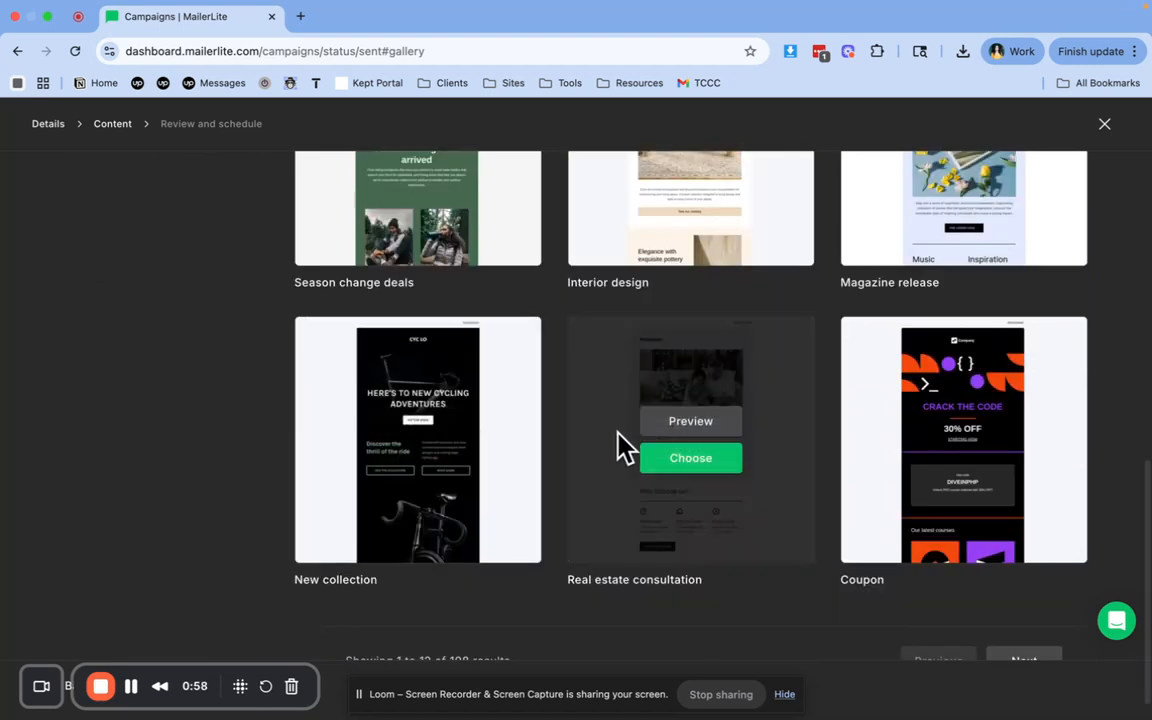
scroll(620, 445, "down", 1)
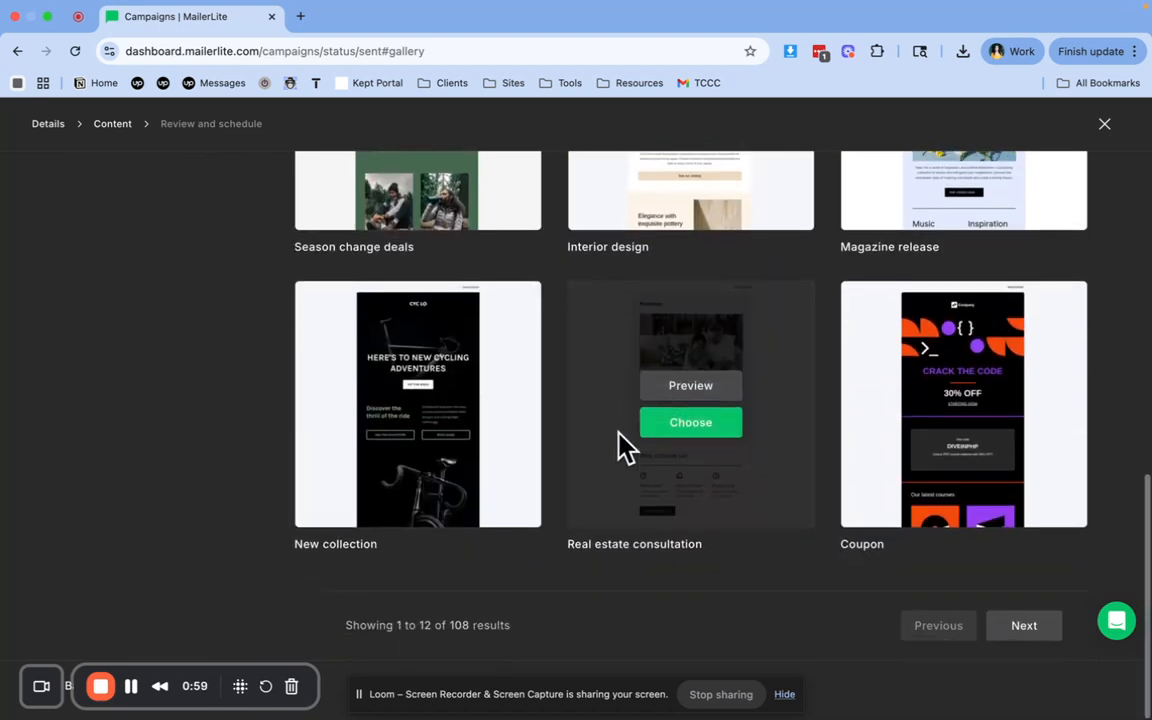
left_click(698, 425)
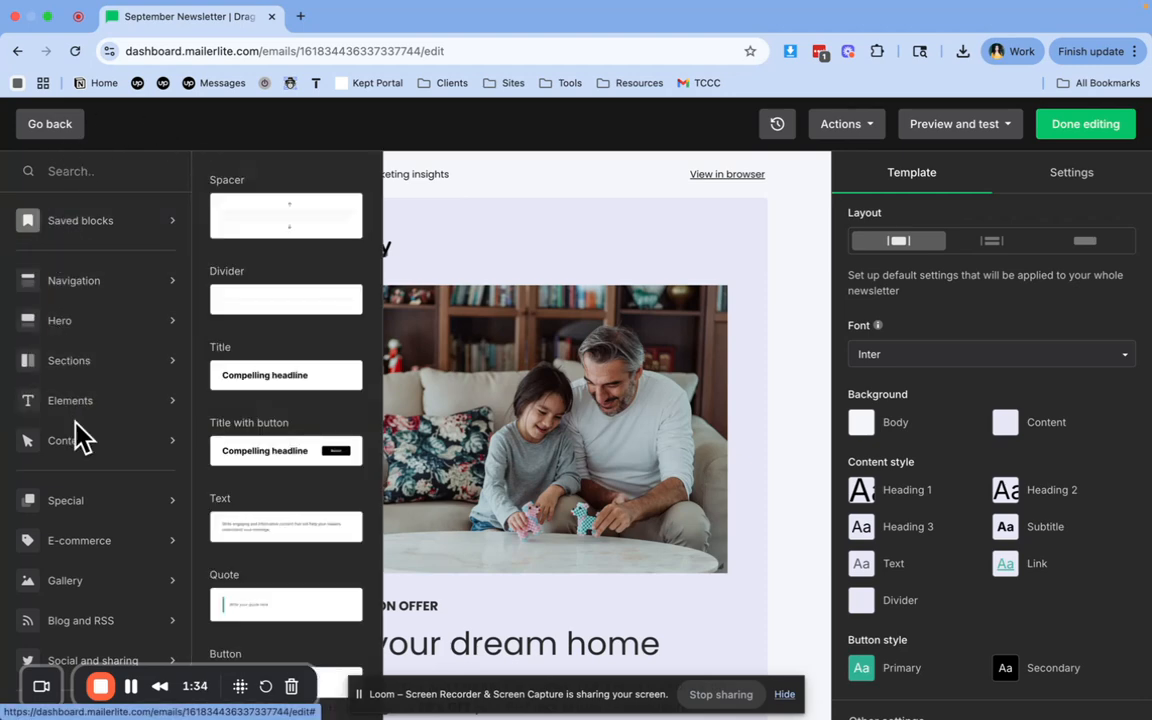
Examine the blocks offered in the Navigation, Hero and Sections categories of the email editor
mouse_move(78, 452)
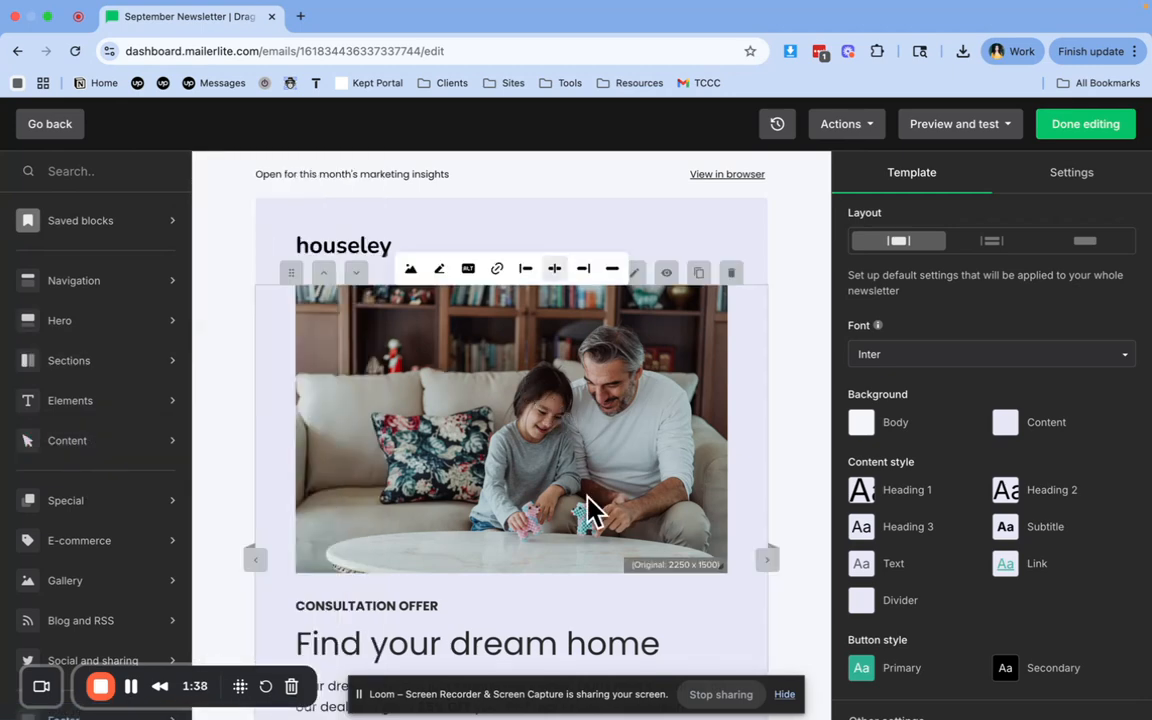
scroll(589, 509, "down", 2)
mouse_move(187, 298)
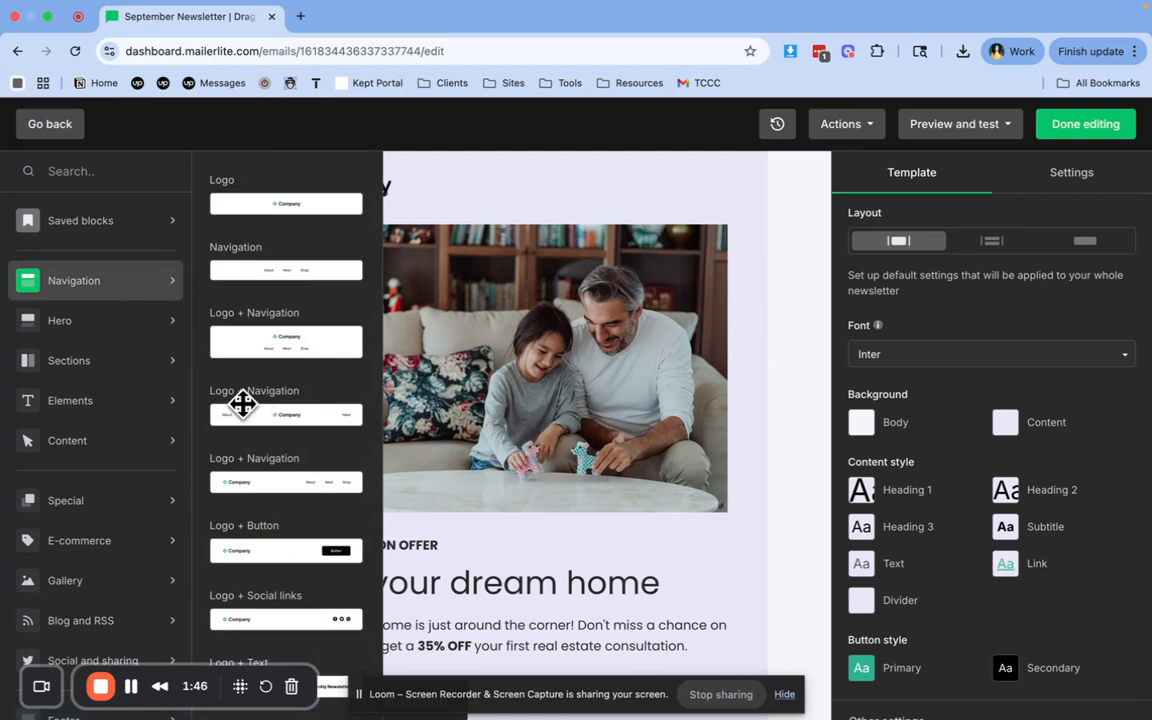
mouse_move(154, 327)
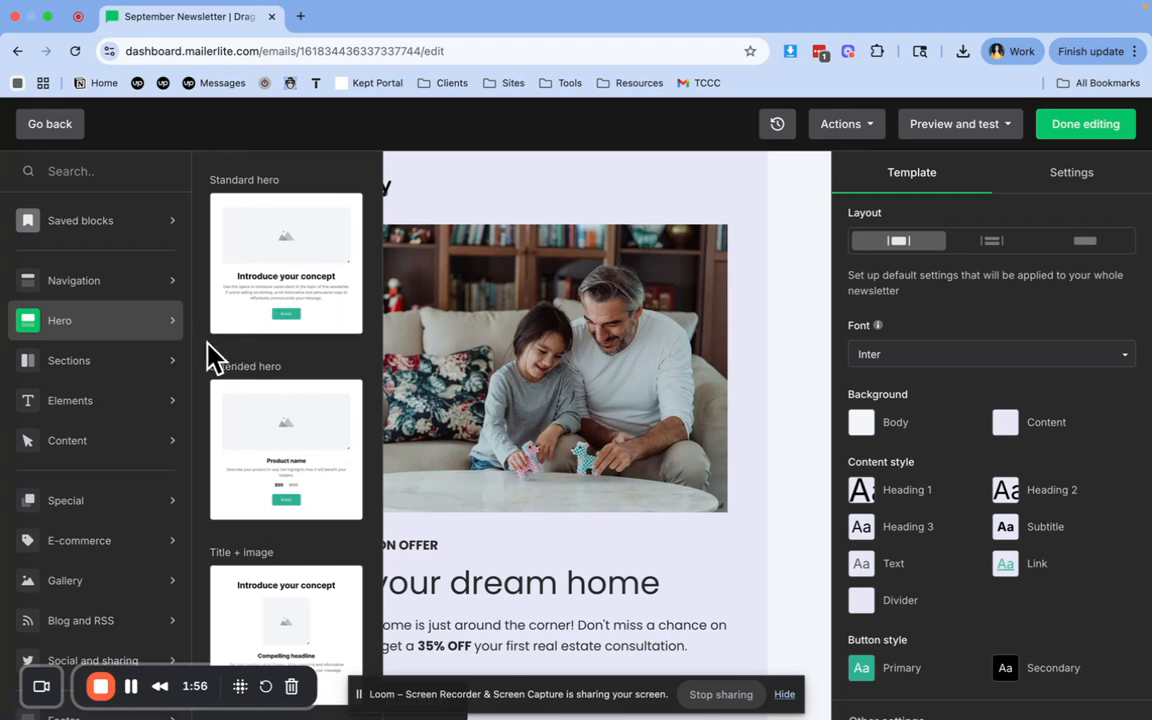
mouse_move(140, 364)
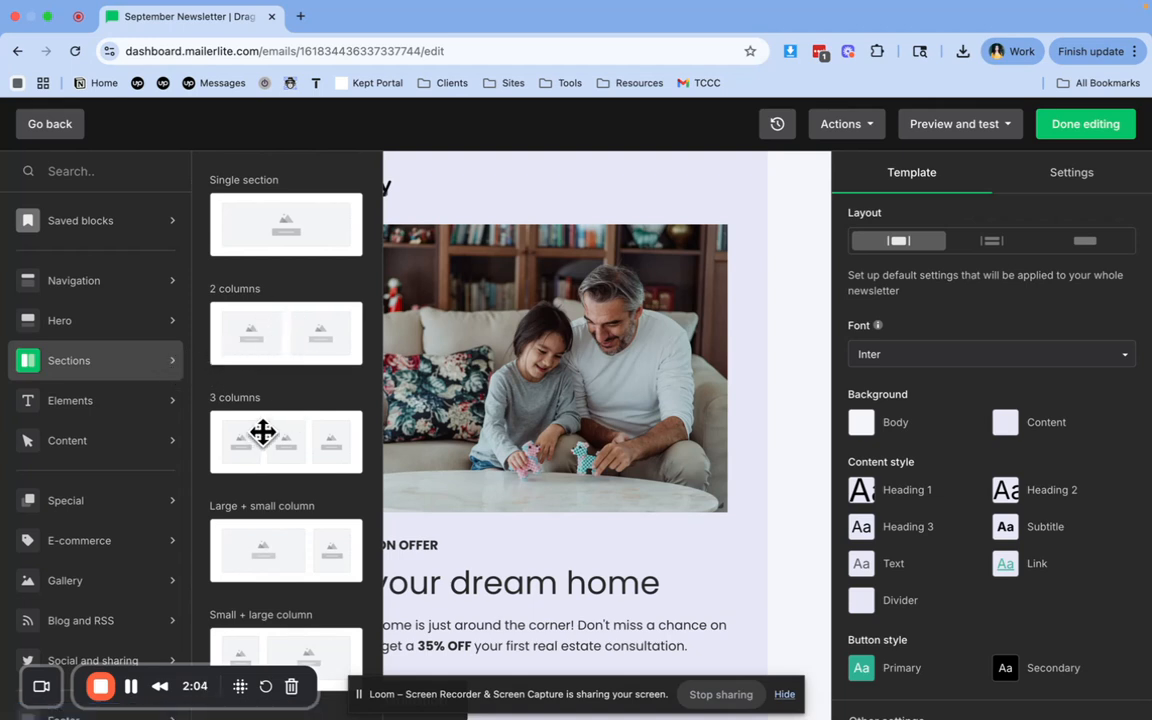
scroll(259, 446, "down", 1)
scroll(259, 450, "down", 1)
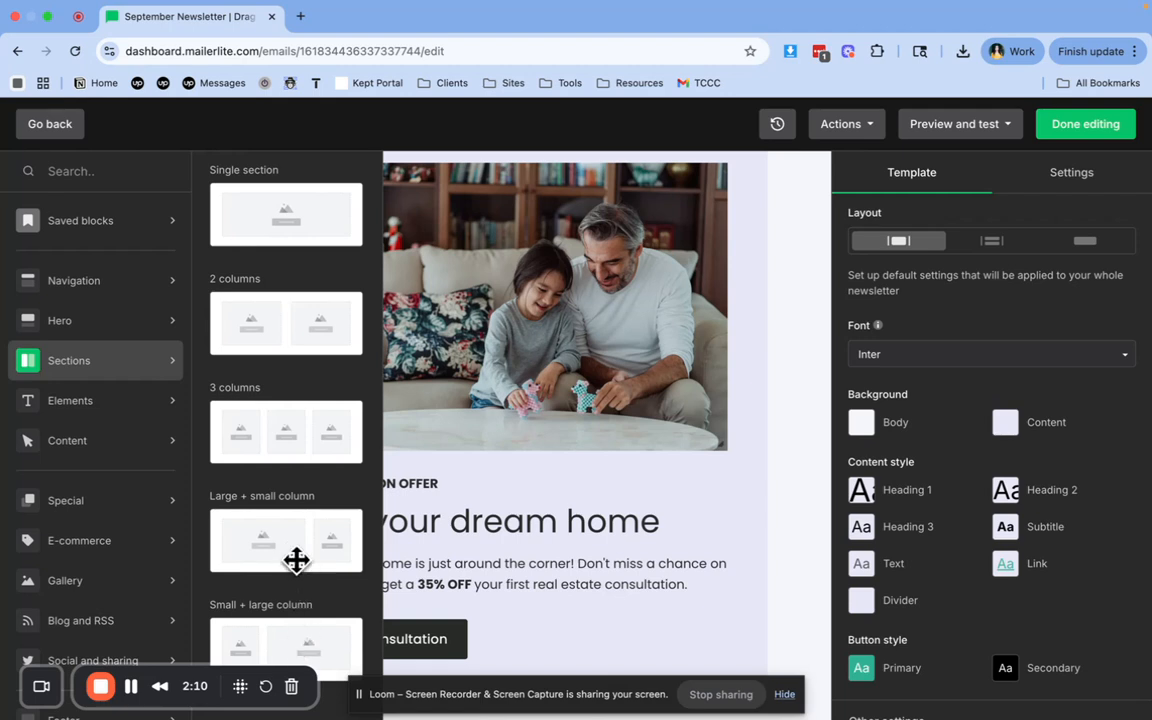
Examine the blocks offered in the Elements and Content categories, then the remaining block categories
left_click(170, 402)
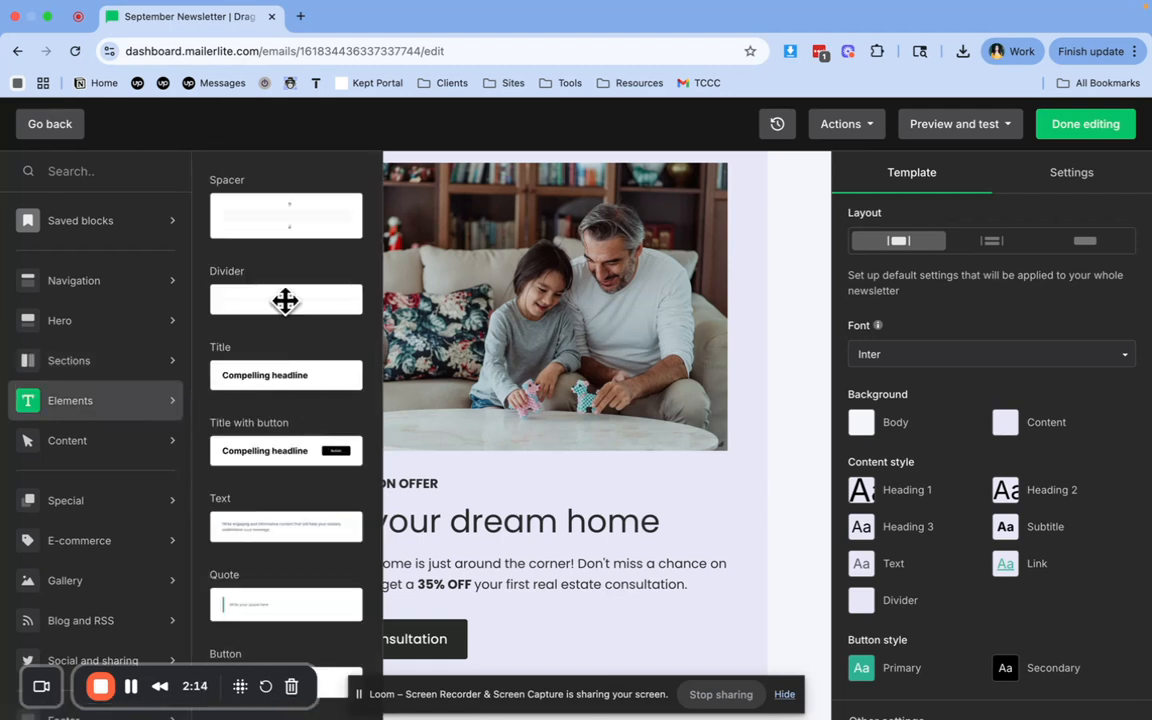
scroll(253, 498, "down", 1)
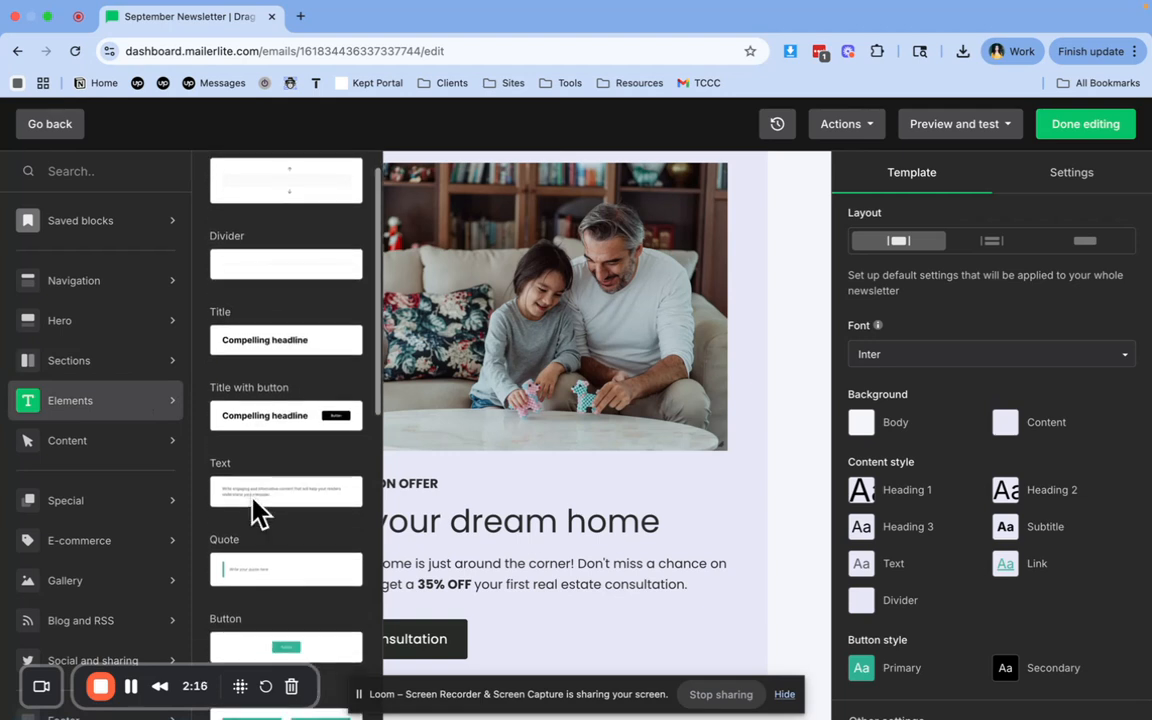
scroll(253, 498, "up", 1)
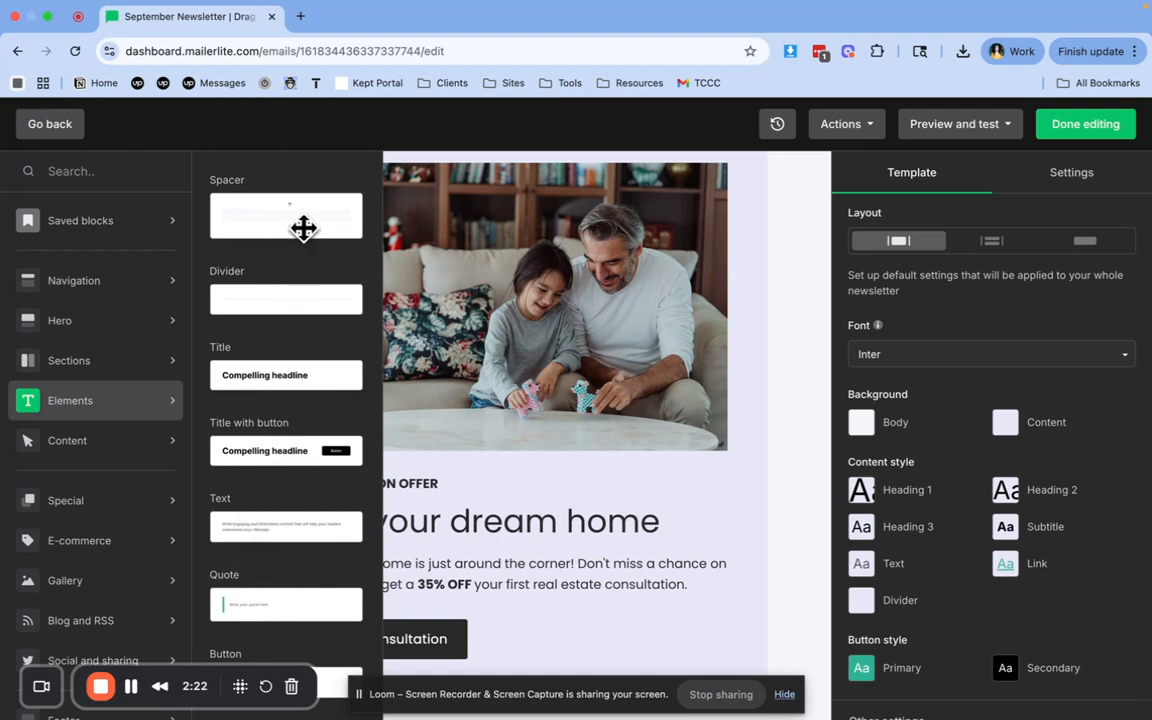
left_click(115, 448)
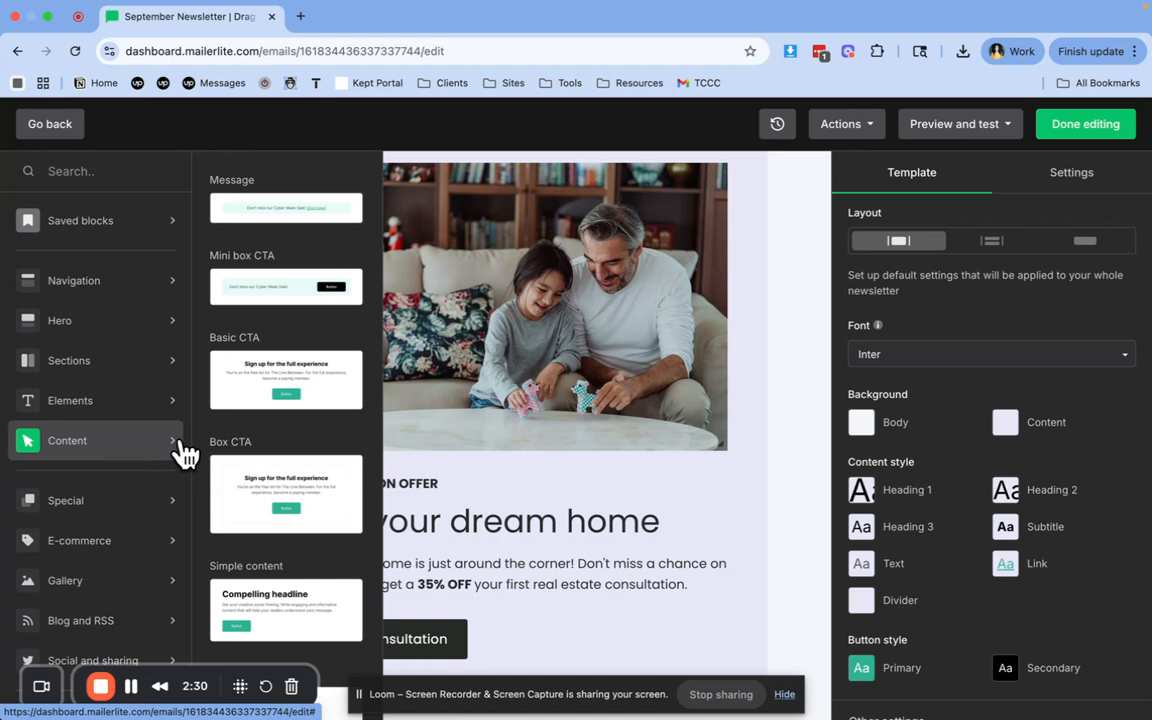
scroll(150, 480, "down", 1)
left_click(125, 500)
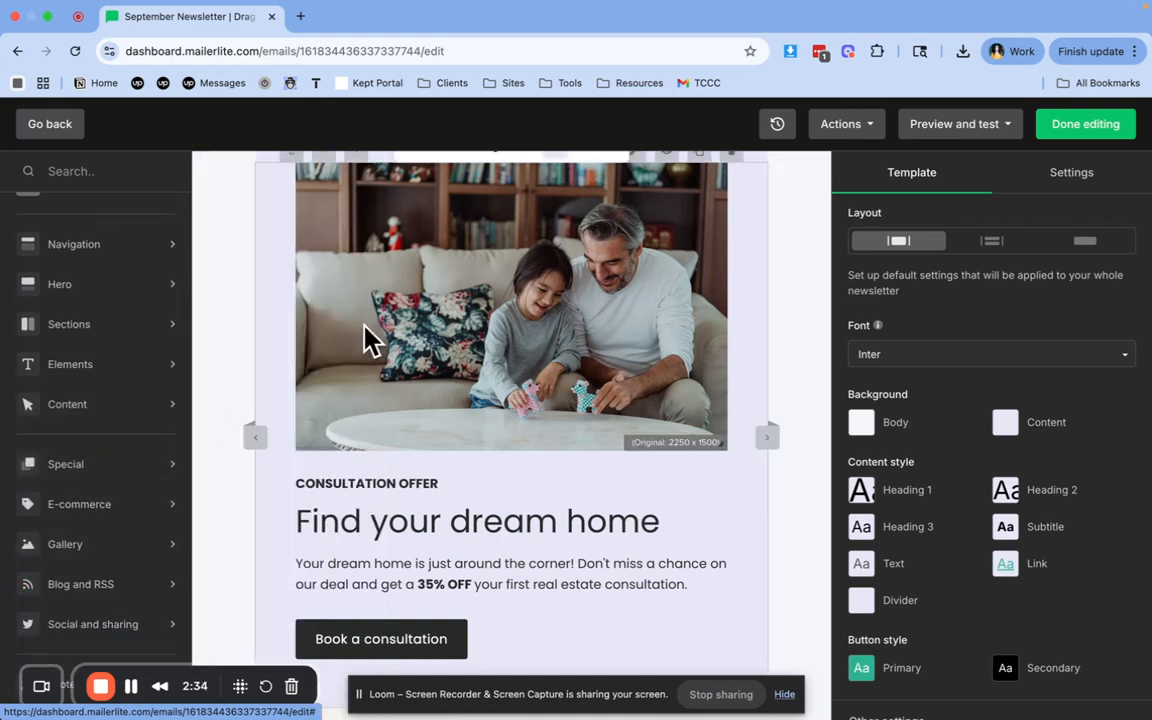
Open the Standard hero block's settings and review its image, text and button in the newsletter
left_click(368, 336)
scroll(522, 301, "up", 1)
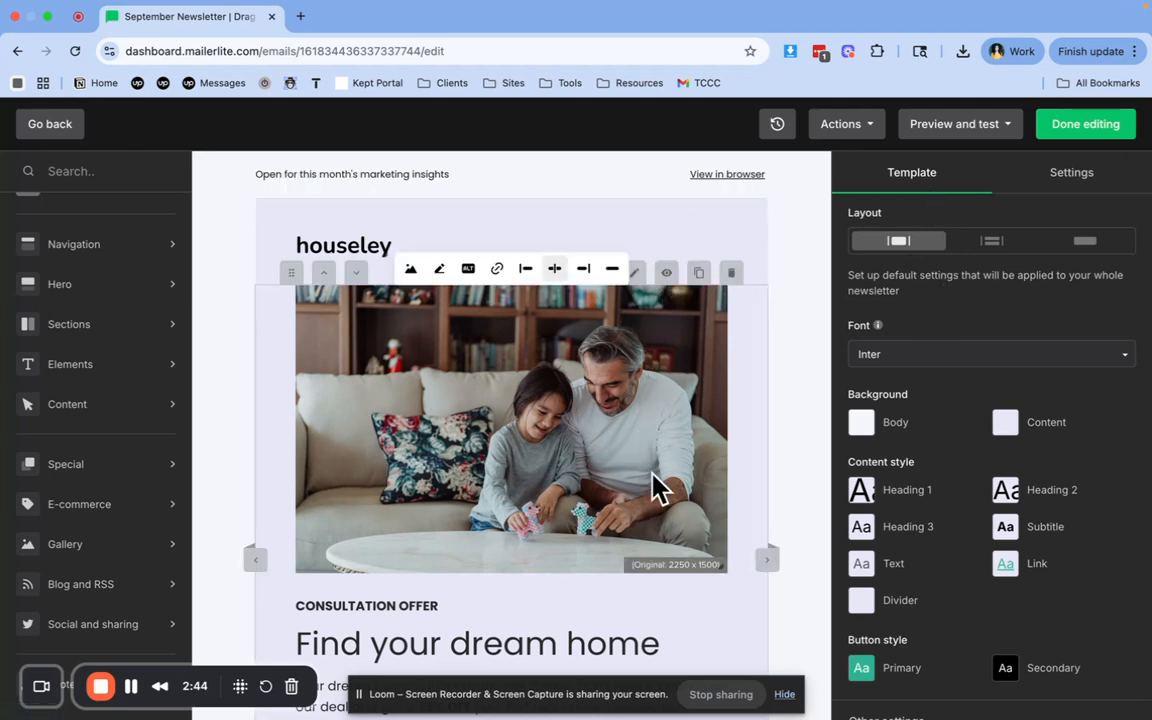
left_click(651, 515)
scroll(645, 512, "down", 2)
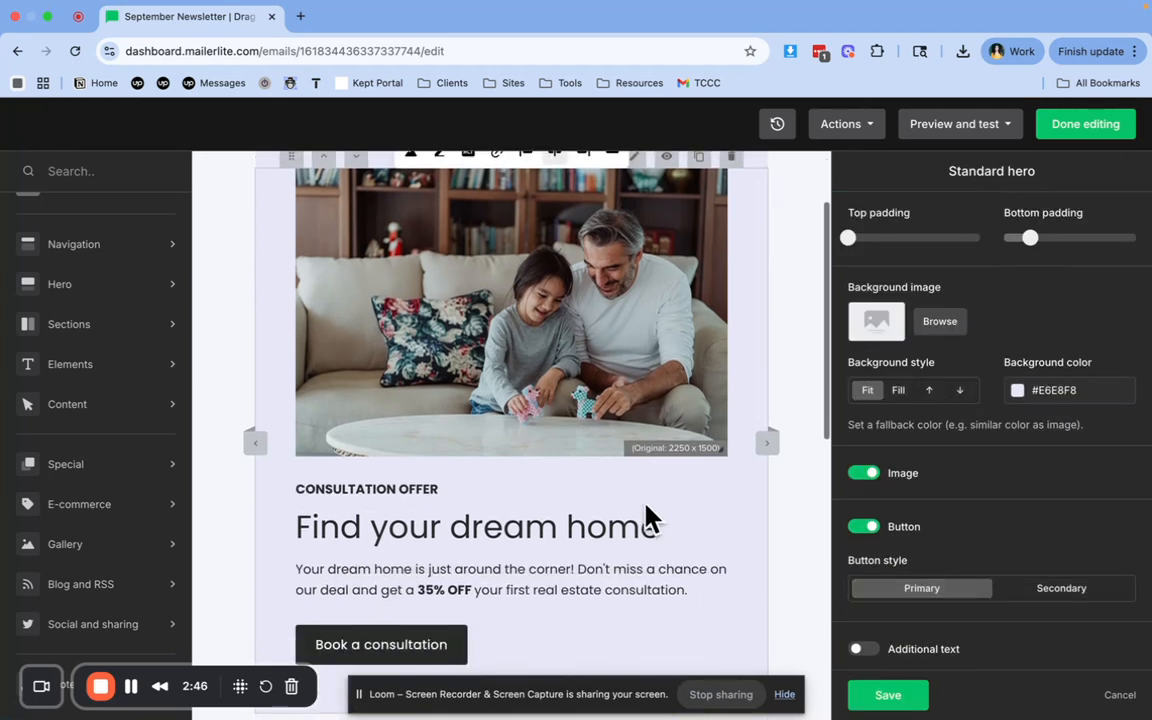
scroll(655, 530, "down", 3)
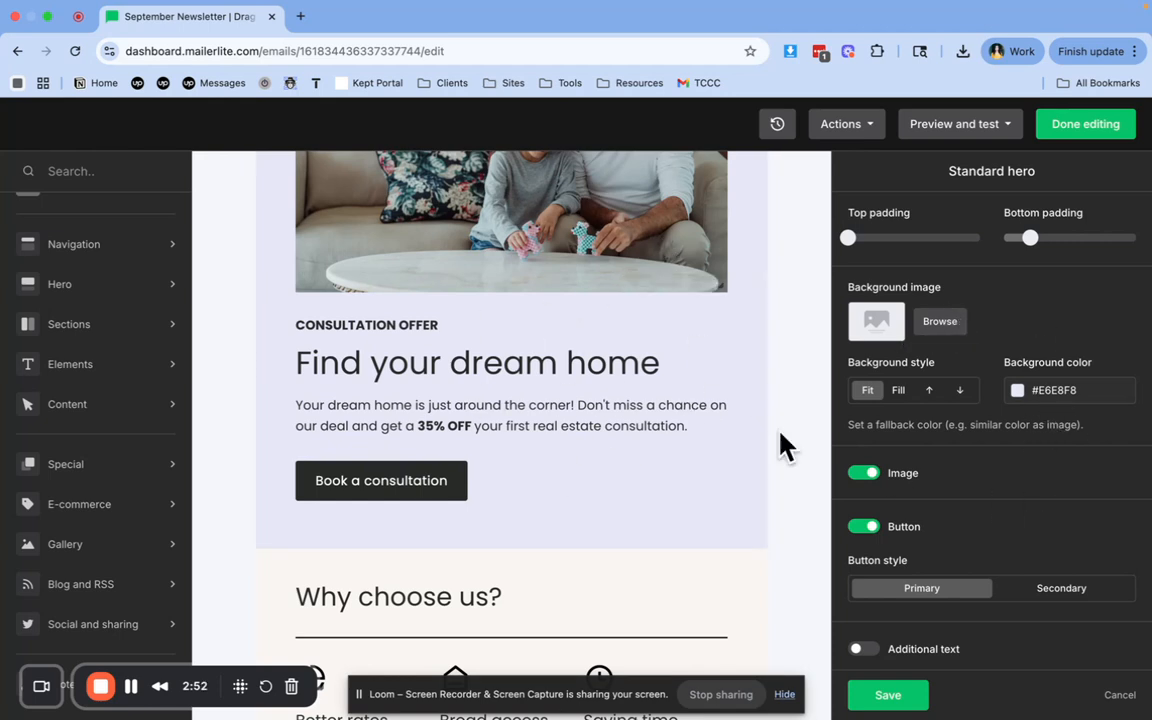
scroll(694, 378, "up", 5)
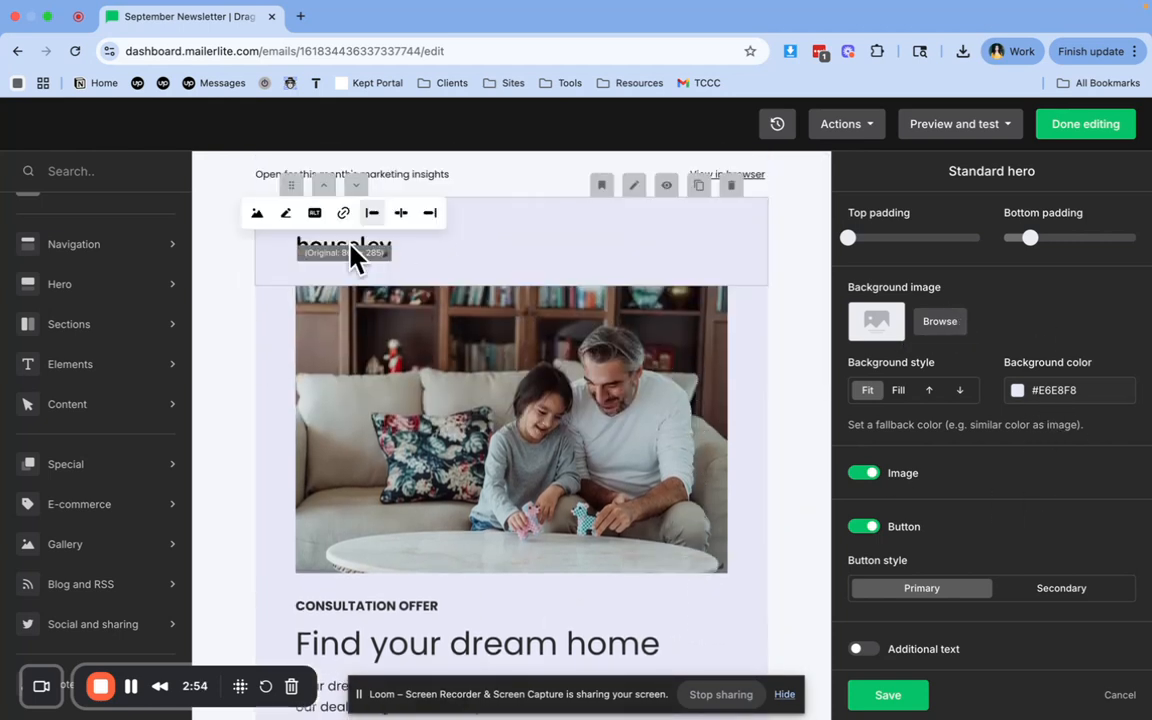
Select the logo block, move it below the hero block and return it above the hero
left_click(565, 250)
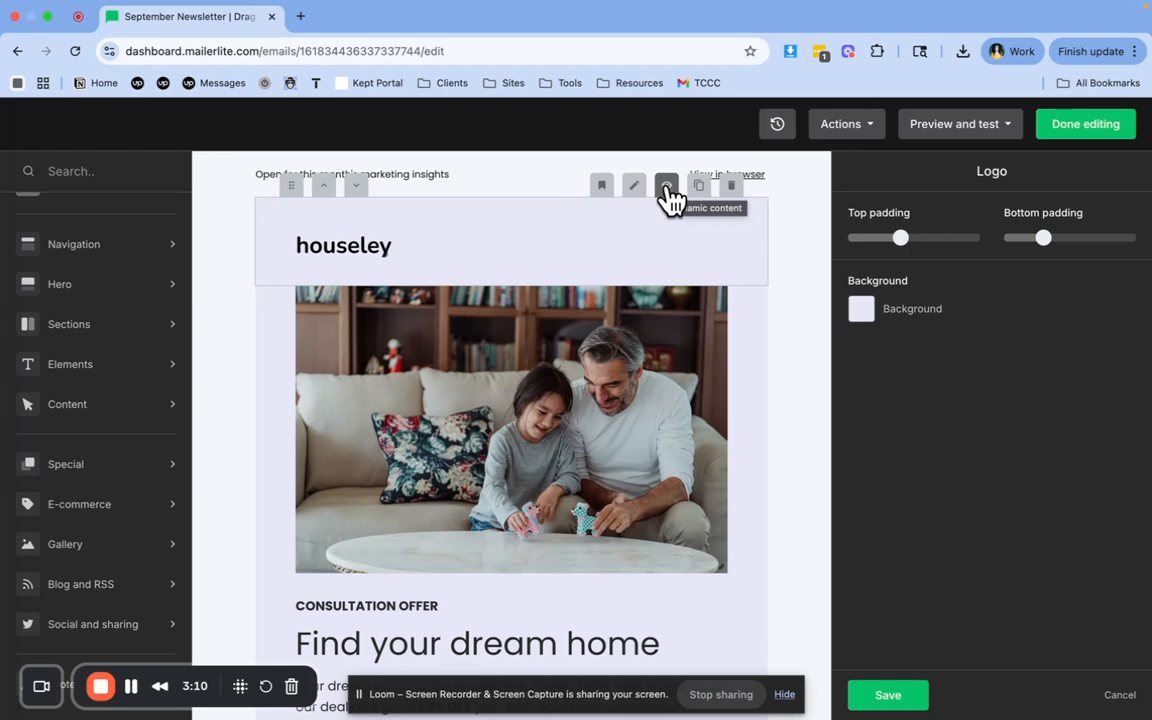
left_click(356, 188)
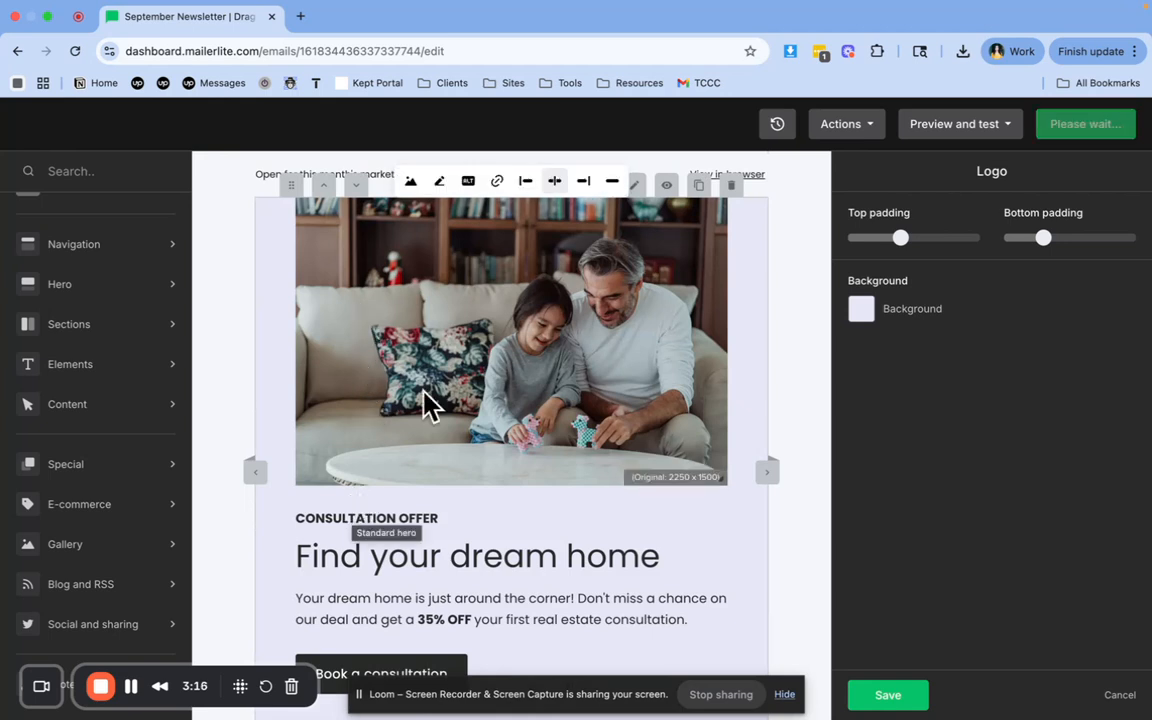
scroll(766, 342, "down", 5)
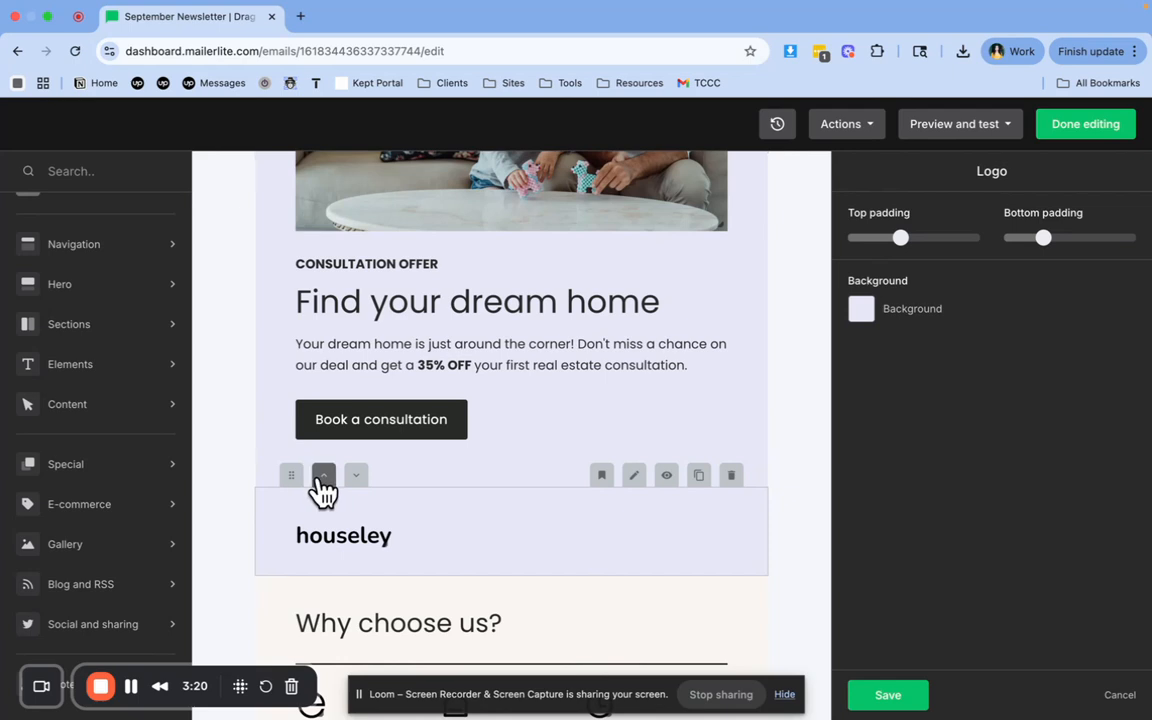
left_click(322, 476)
scroll(432, 450, "up", 5)
scroll(420, 448, "up", 2)
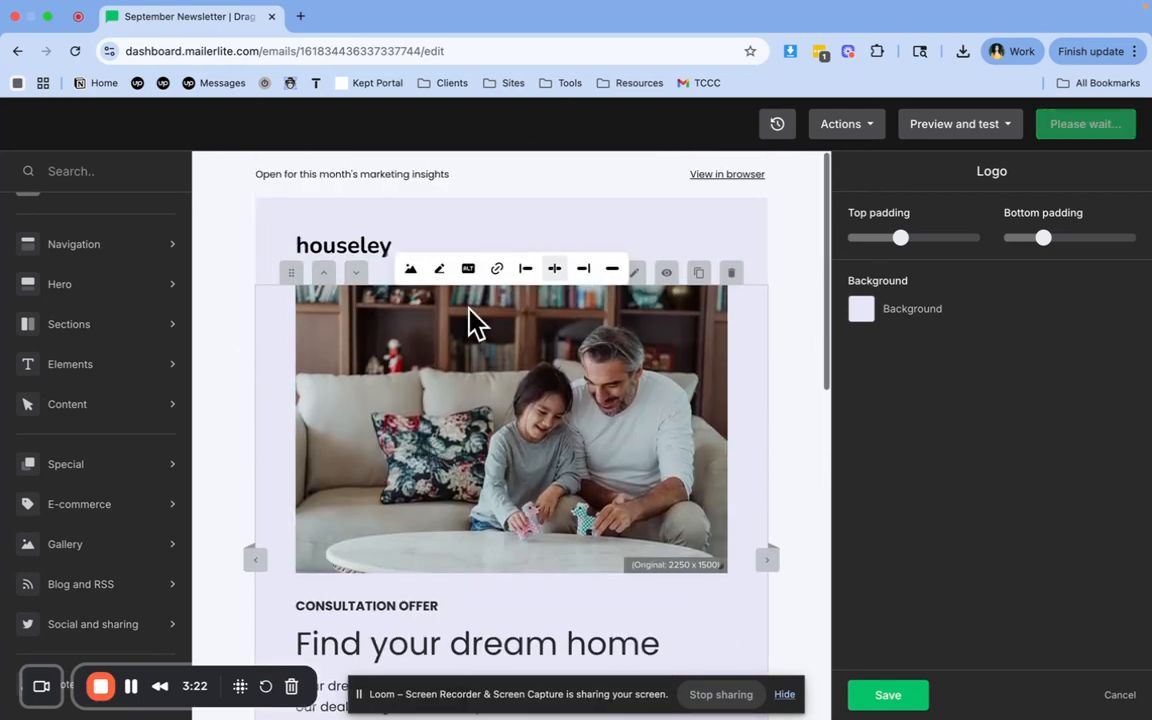
Check the logo block's background options and save the block's settings
left_click(861, 309)
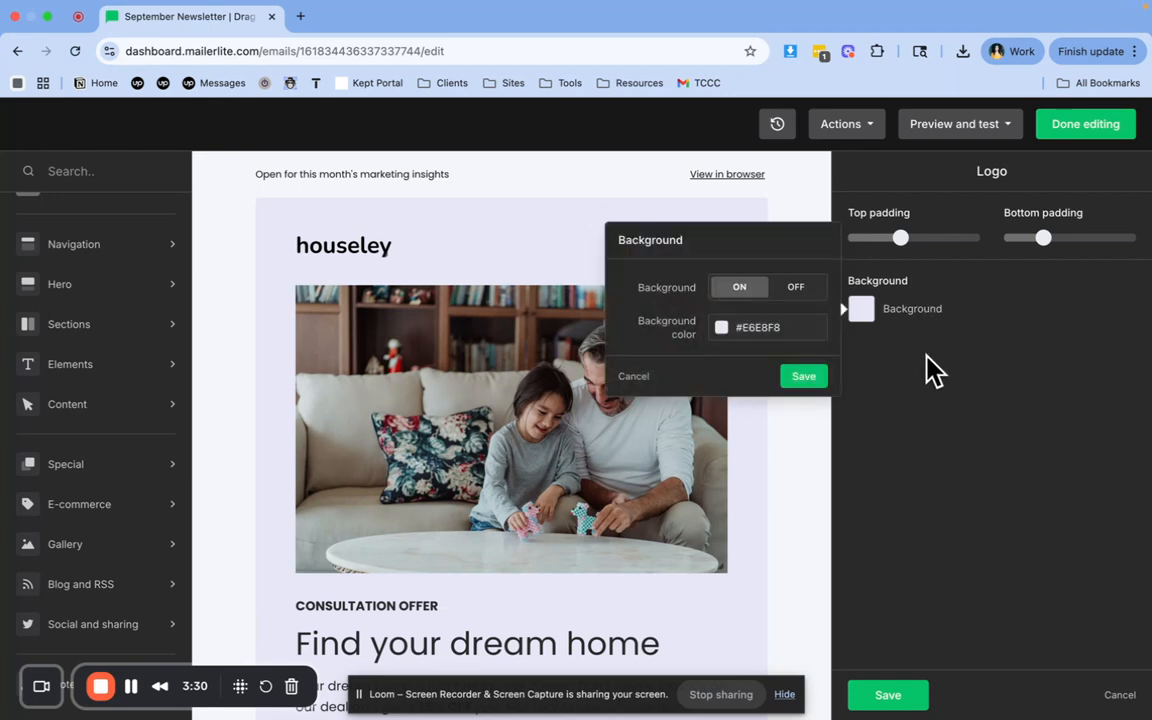
left_click(918, 628)
left_click(888, 695)
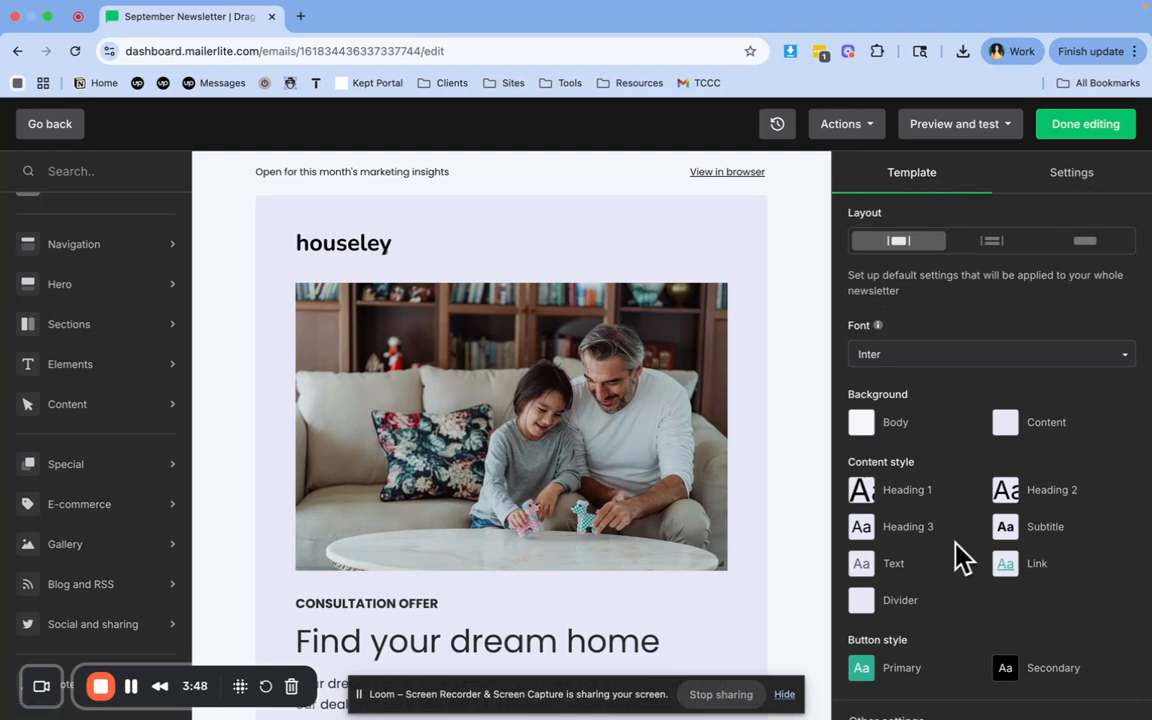
Review the template-wide font, background, content and button styles against the newsletter's hero section
scroll(960, 557, "down", 1)
scroll(960, 557, "up", 1)
scroll(992, 492, "down", 1)
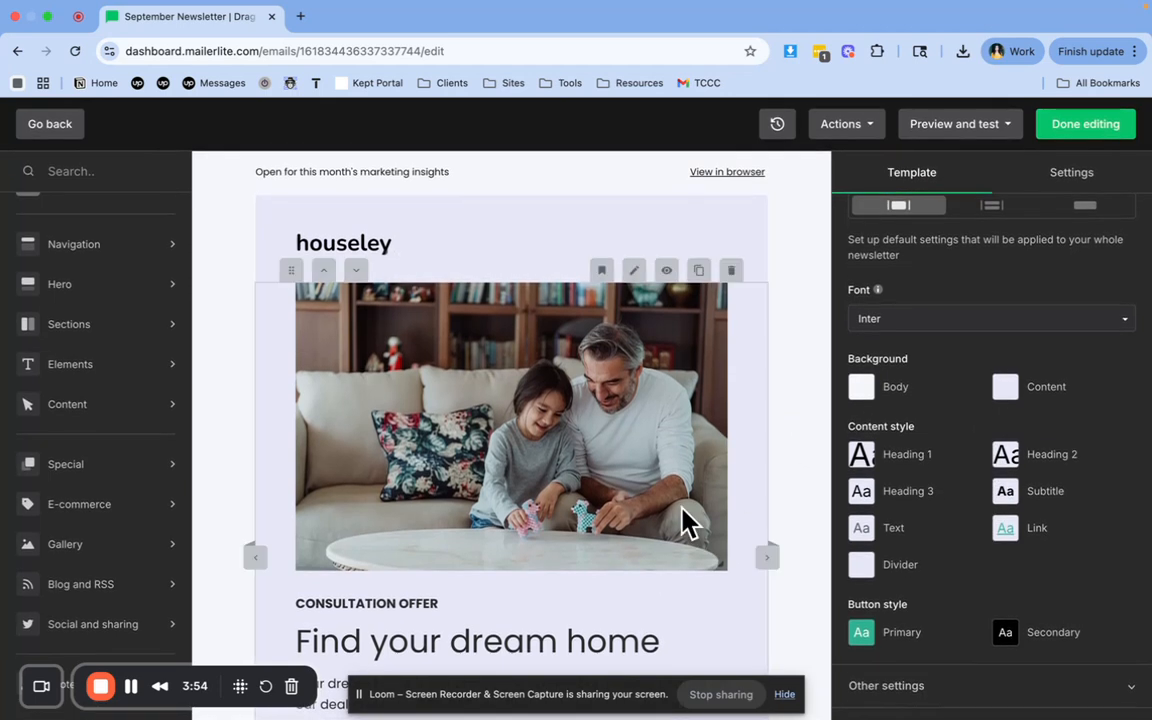
scroll(686, 520, "down", 5)
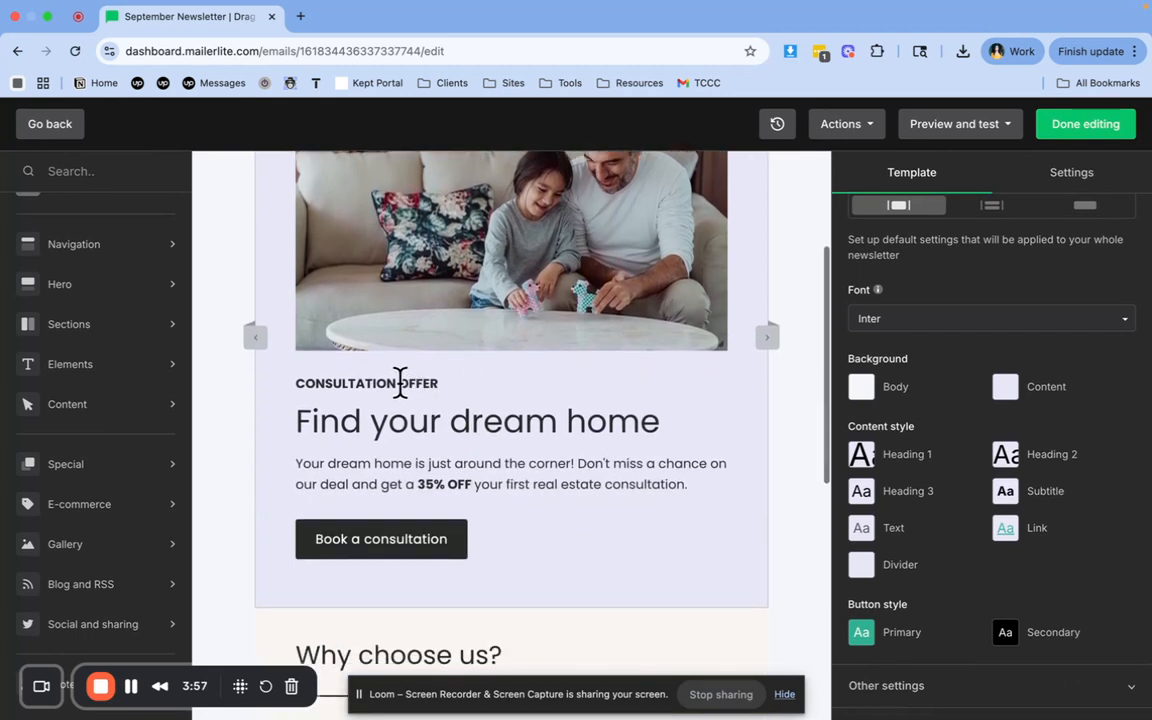
scroll(553, 418, "up", 5)
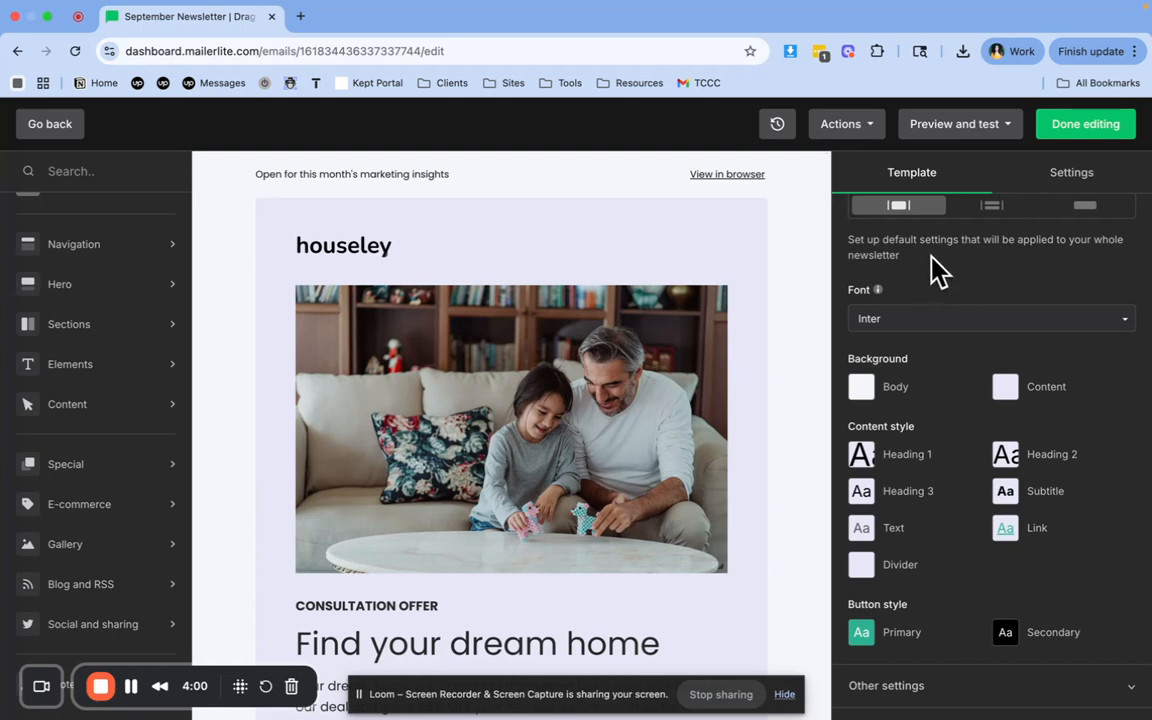
Set the default font for the whole newsletter template to Poppins
scroll(905, 255, "up", 1)
left_click_drag(850, 251, 949, 262)
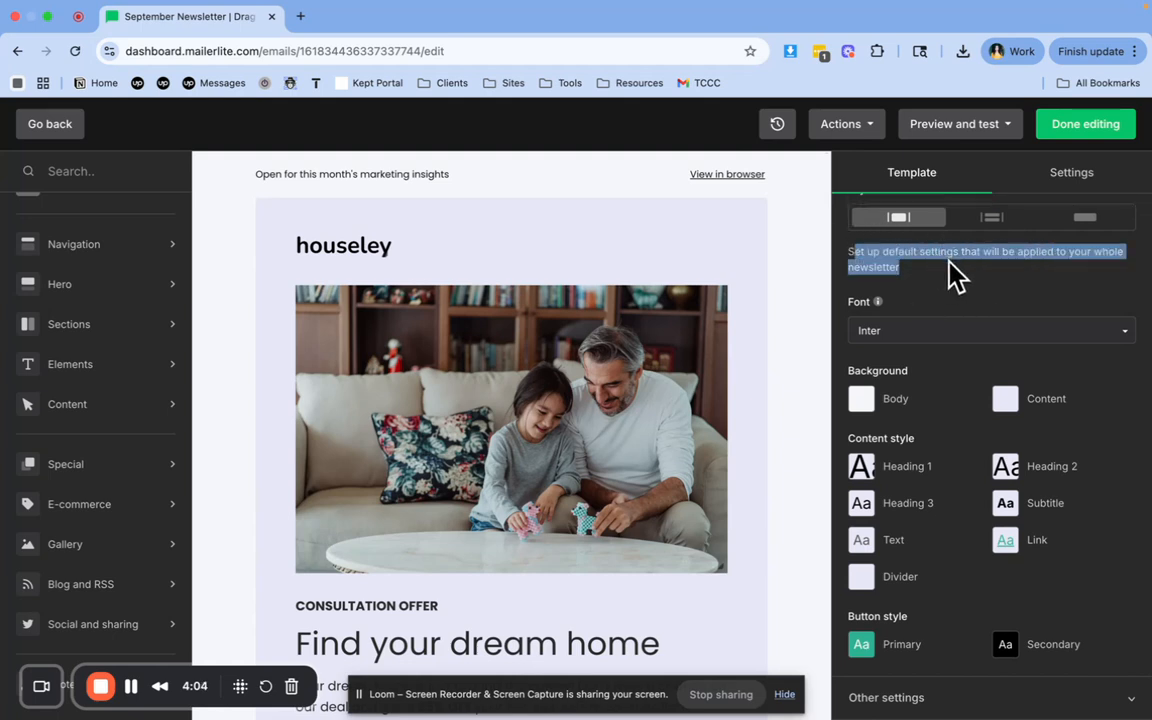
left_click(945, 335)
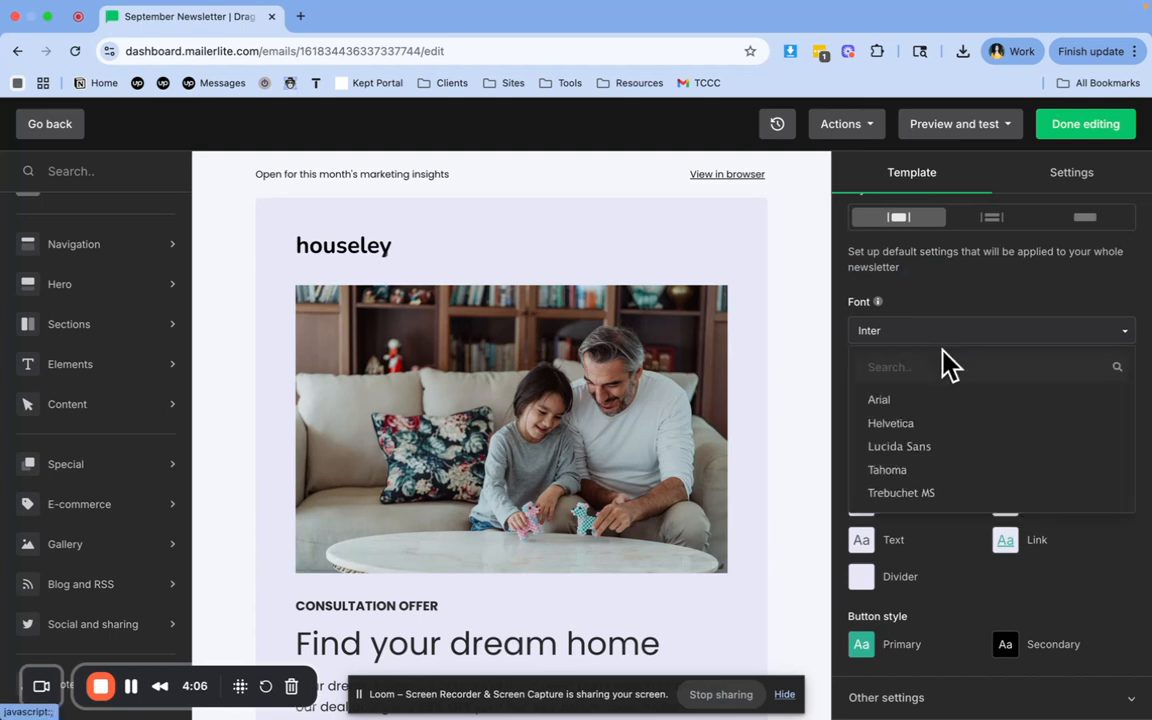
scroll(951, 432, "down", 4)
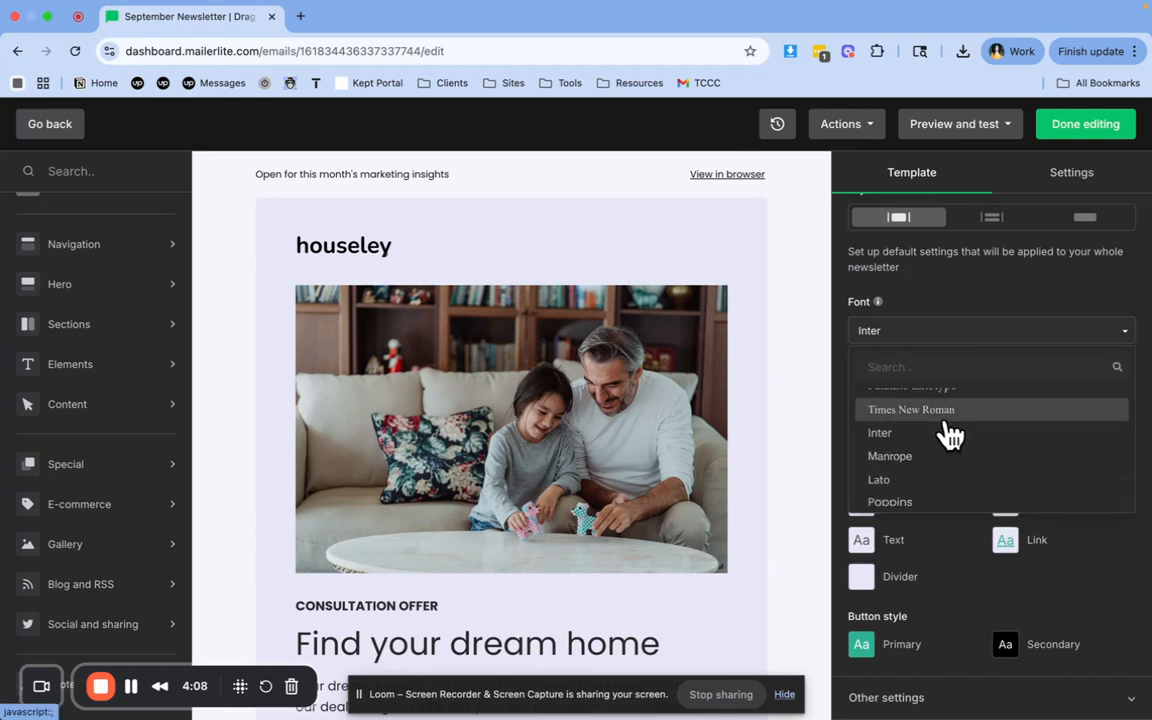
scroll(951, 432, "down", 2)
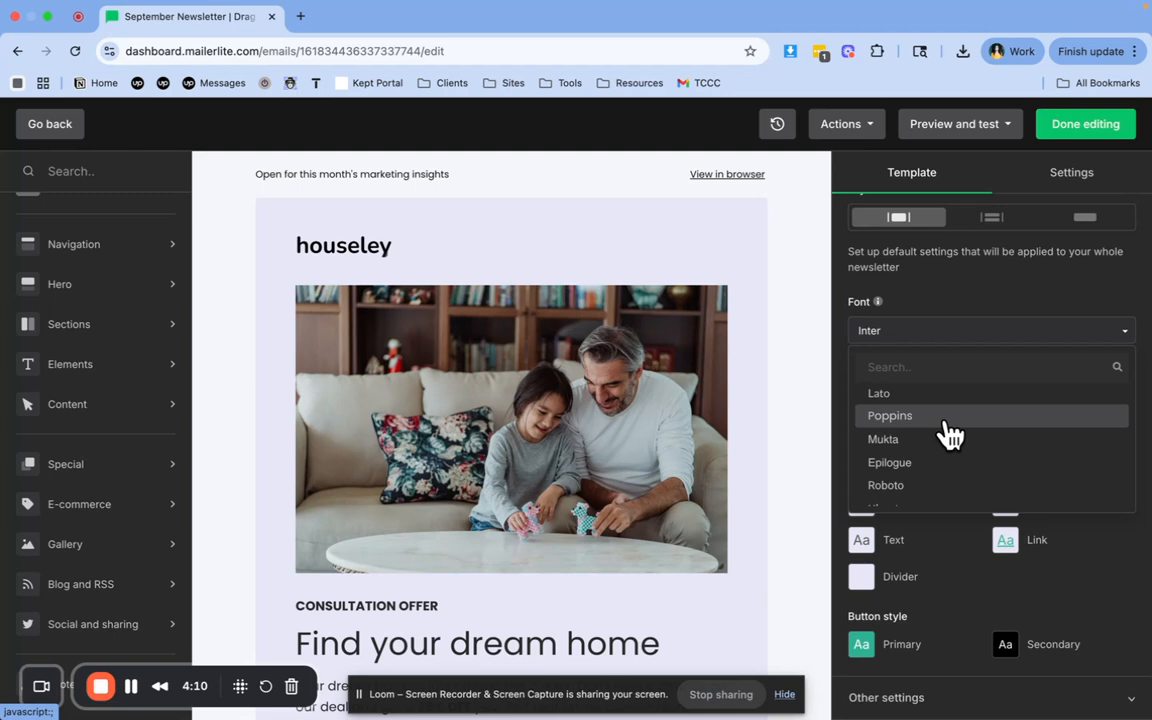
left_click(947, 418)
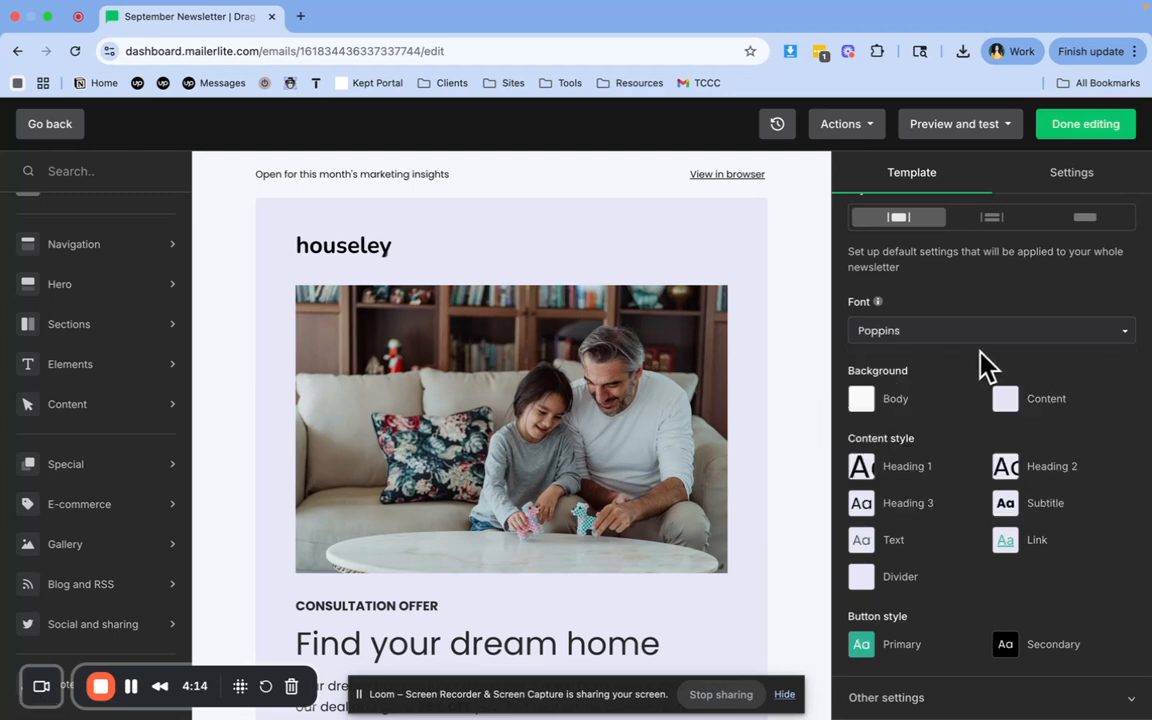
Examine the template's Heading 1, Heading 2 and Text style options and its content background options
scroll(950, 395, "down", 1)
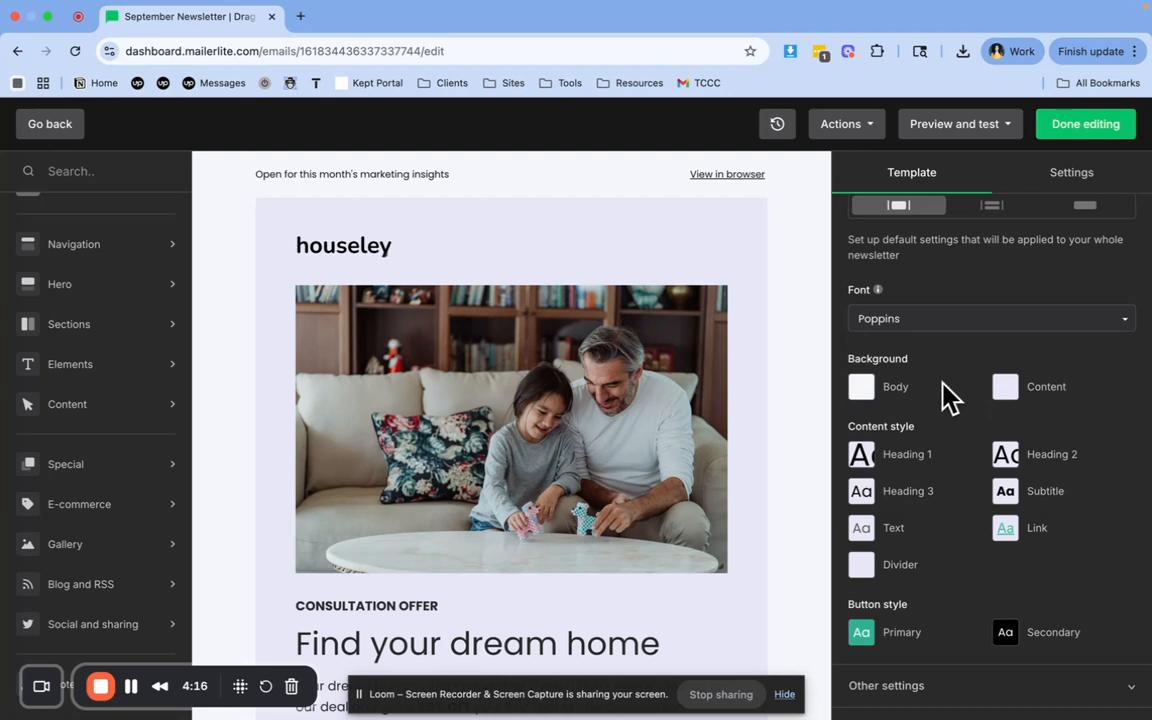
left_click(862, 458)
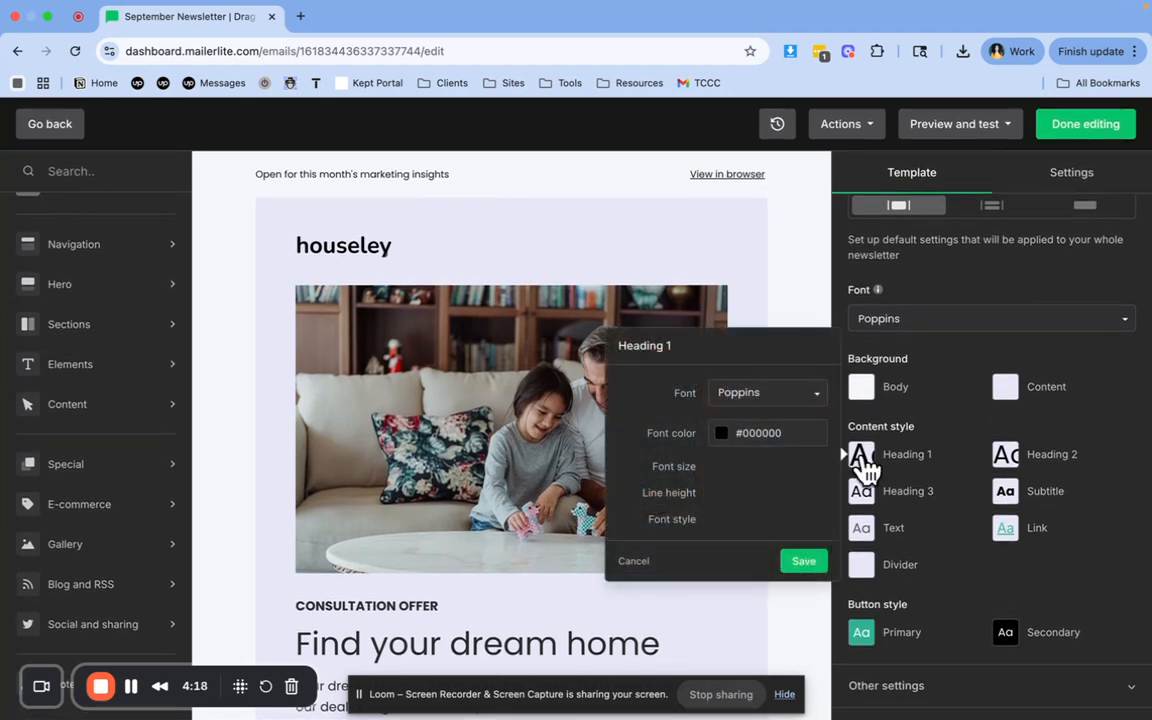
left_click(1007, 457)
left_click(1068, 446)
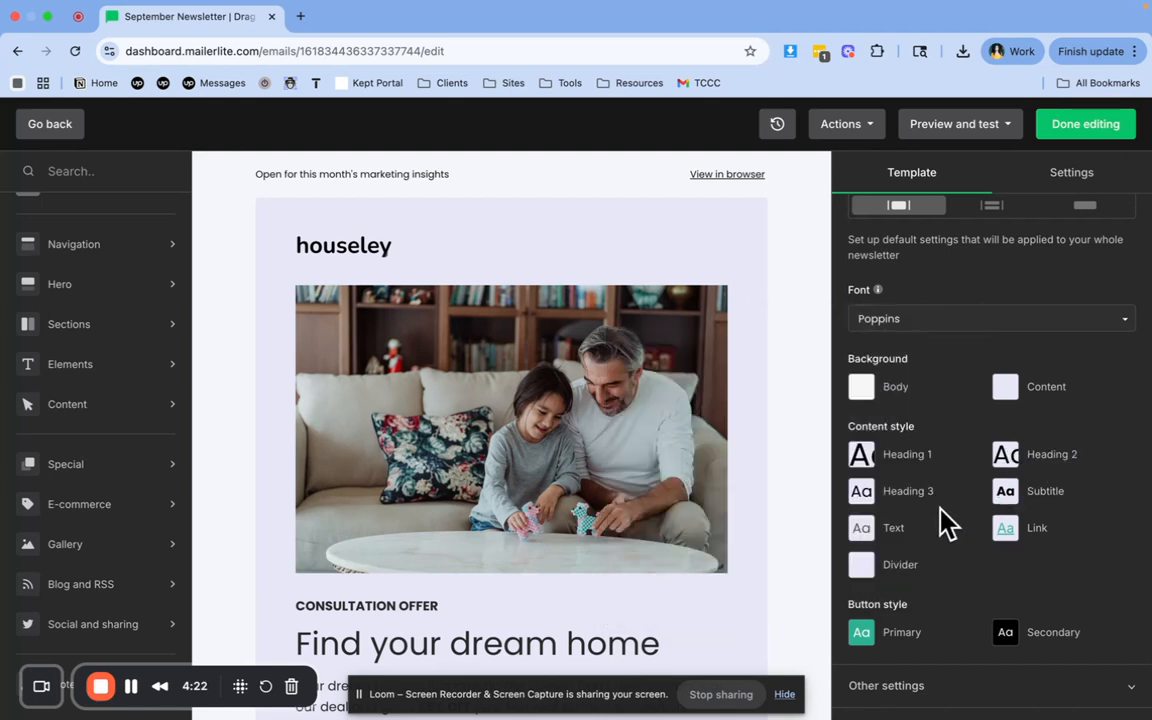
left_click(868, 533)
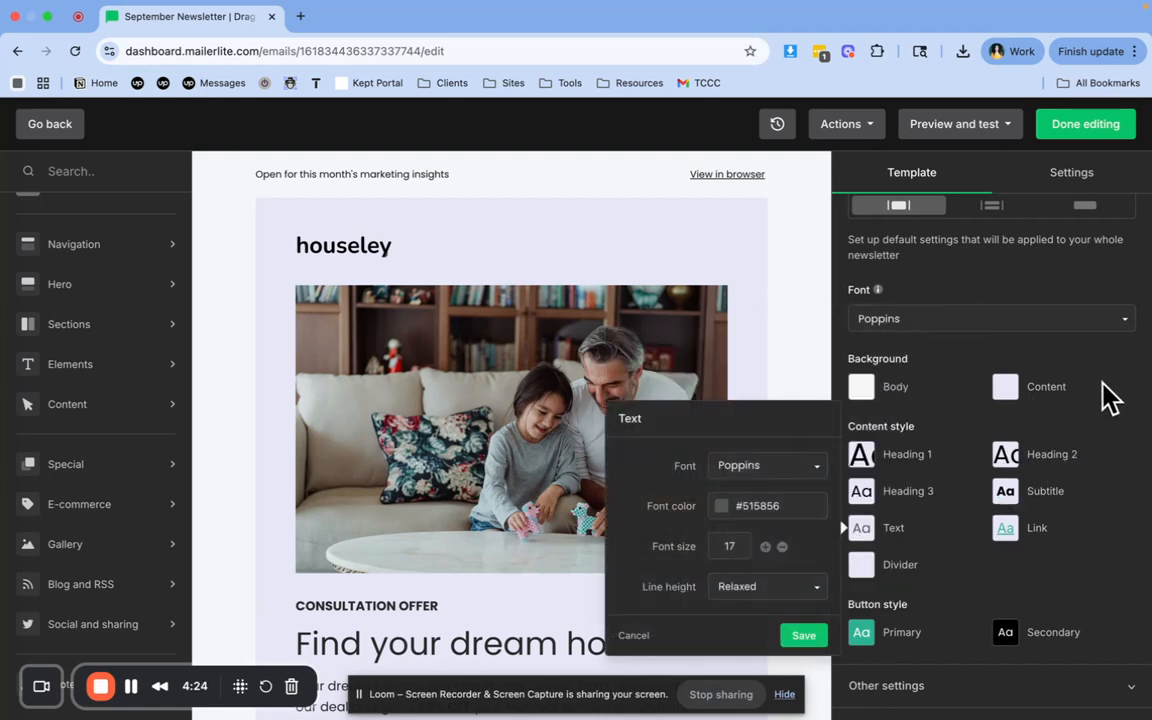
left_click(1005, 387)
left_click(1080, 428)
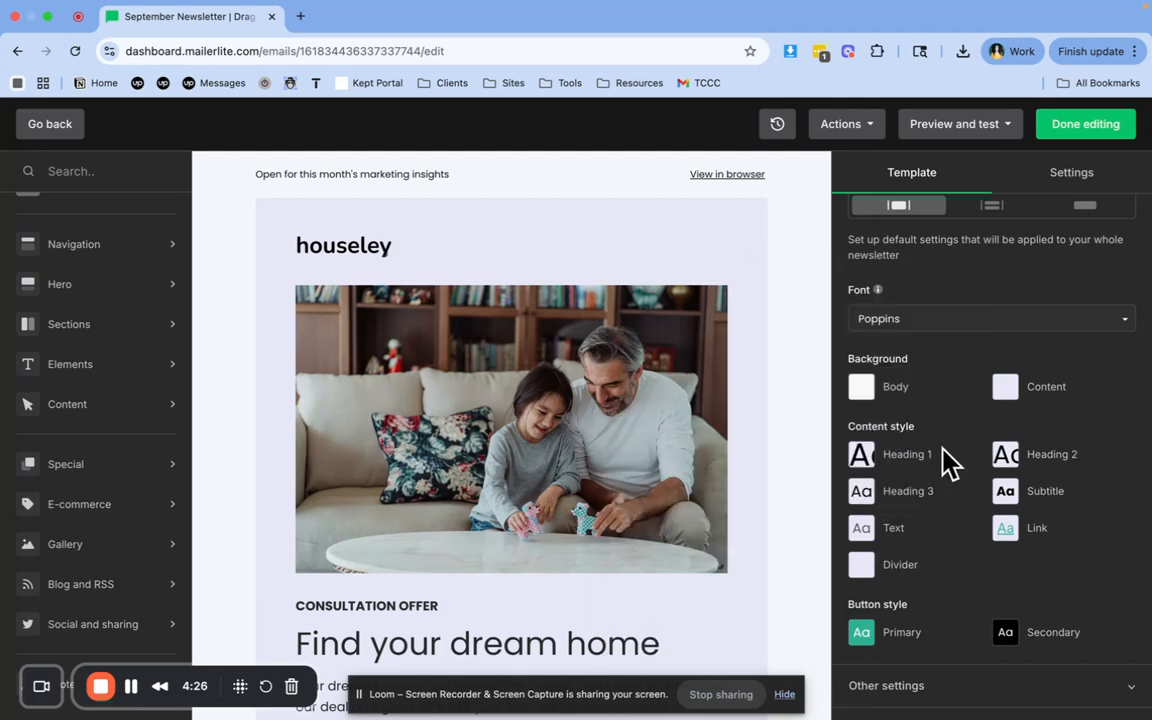
Try yellow (#ffd145) as the template's body background color
scroll(753, 522, "down", 4)
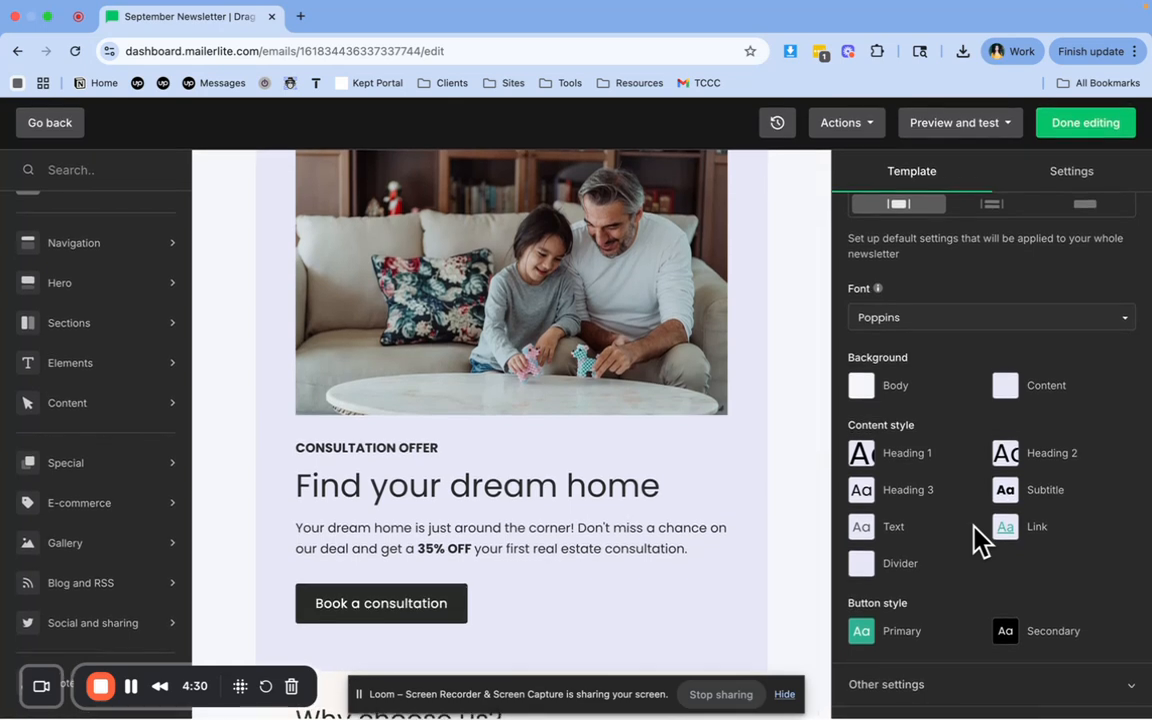
left_click(866, 400)
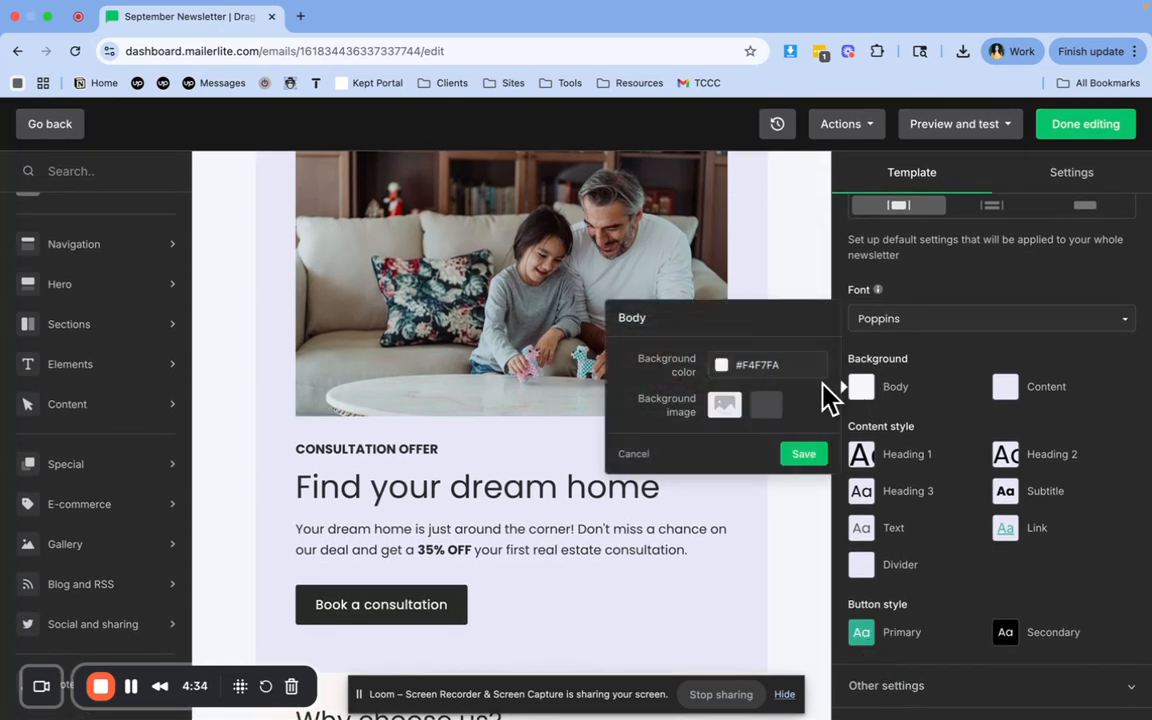
left_click(768, 363)
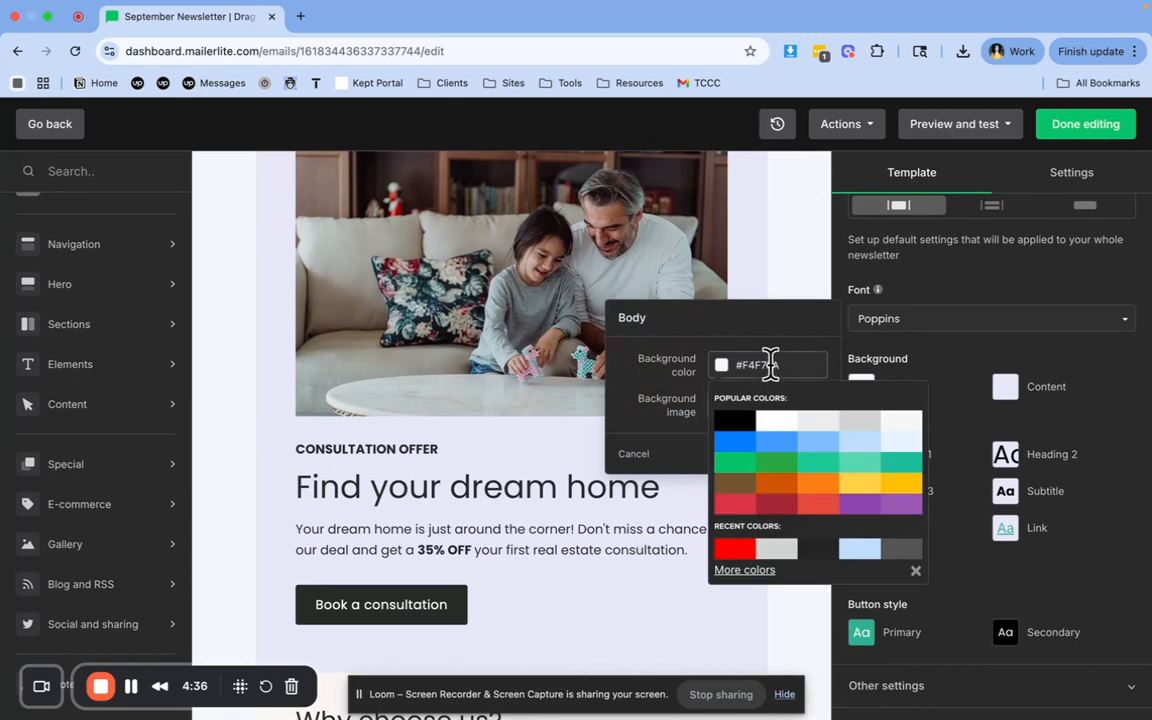
left_click(855, 488)
left_click(990, 420)
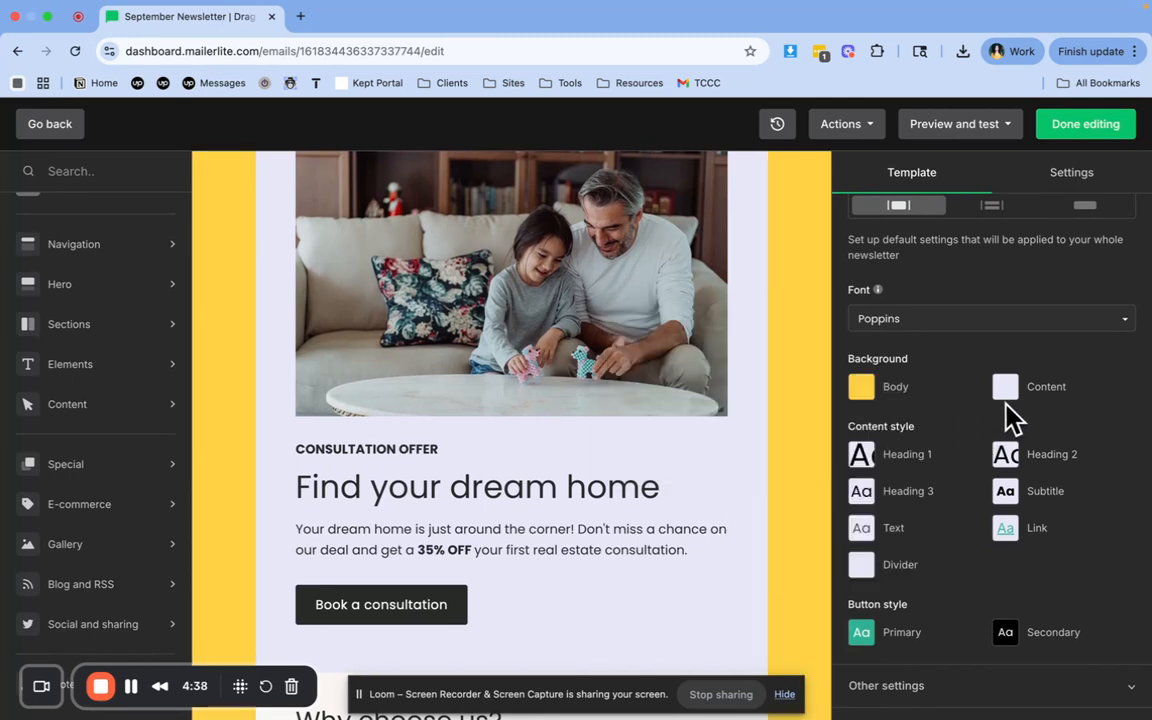
Check the content background options and set the template's body background color to white (#ffffff)
left_click(1008, 398)
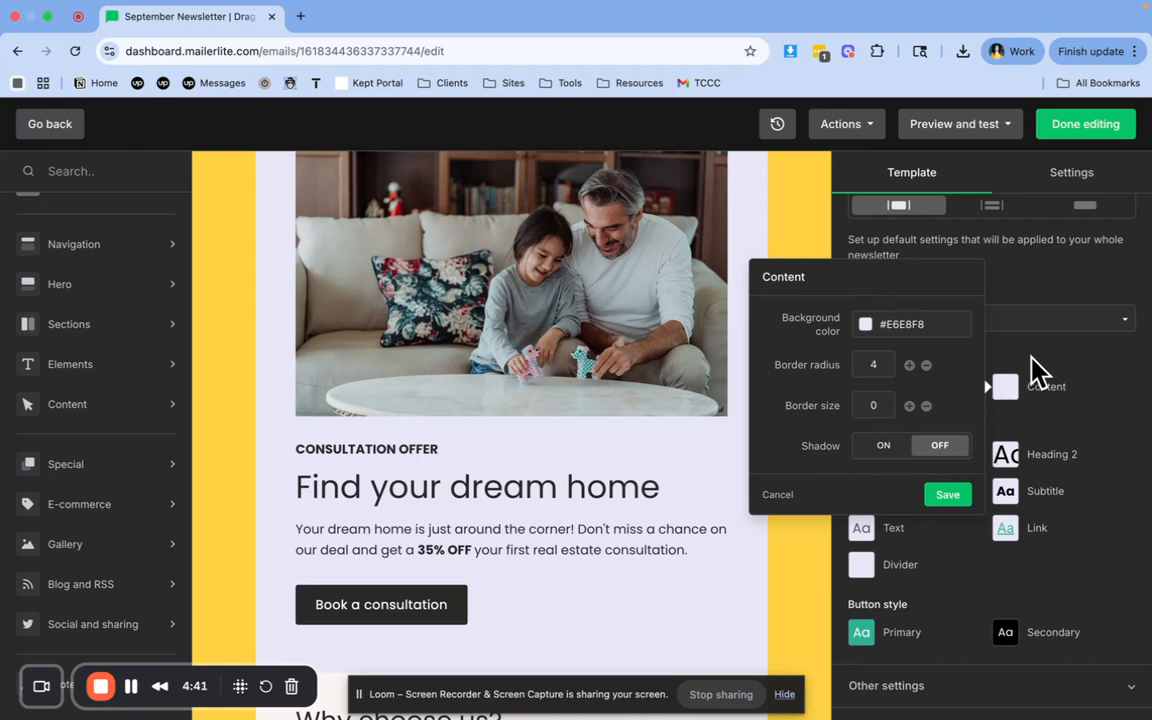
left_click(1028, 370)
left_click(862, 392)
left_click(744, 364)
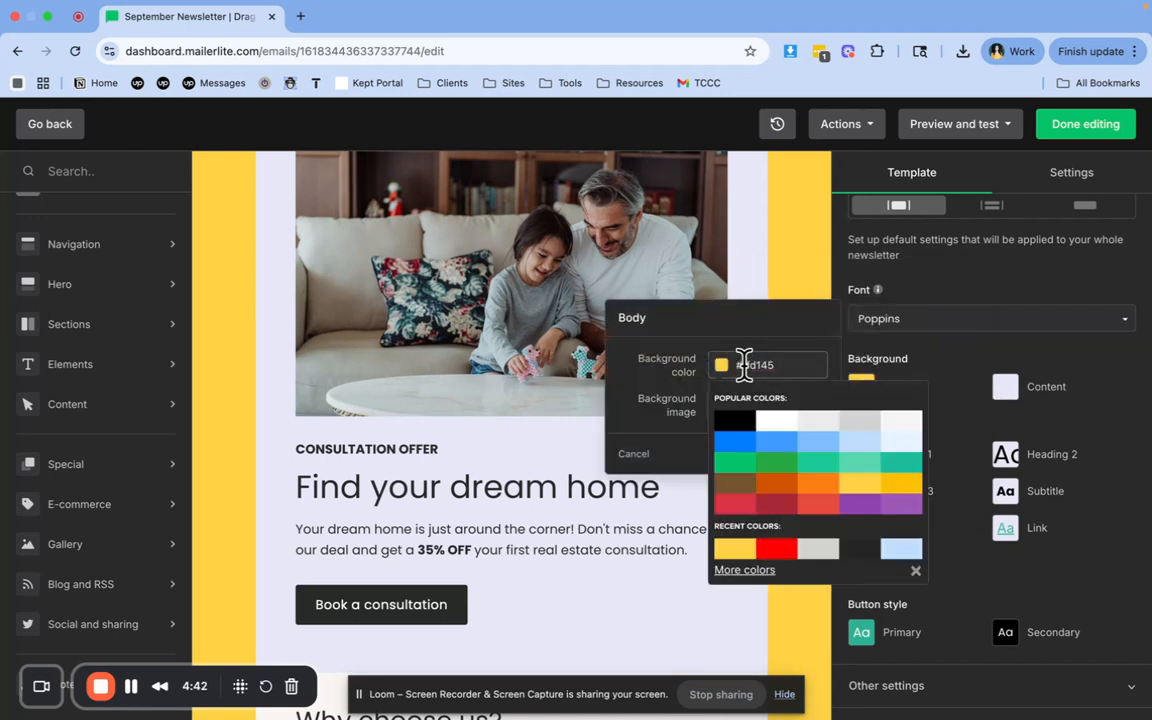
left_click(772, 425)
left_click(920, 379)
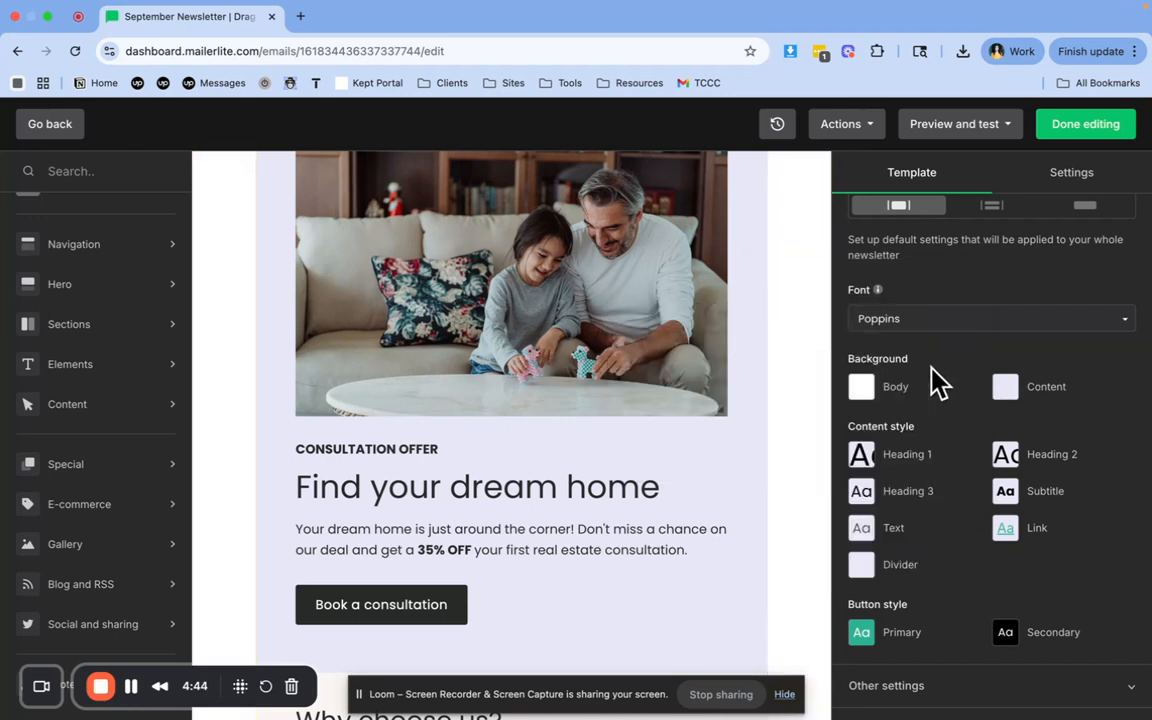
Set the template's content background color to yellow (#ffd145)
left_click(1018, 394)
left_click(918, 320)
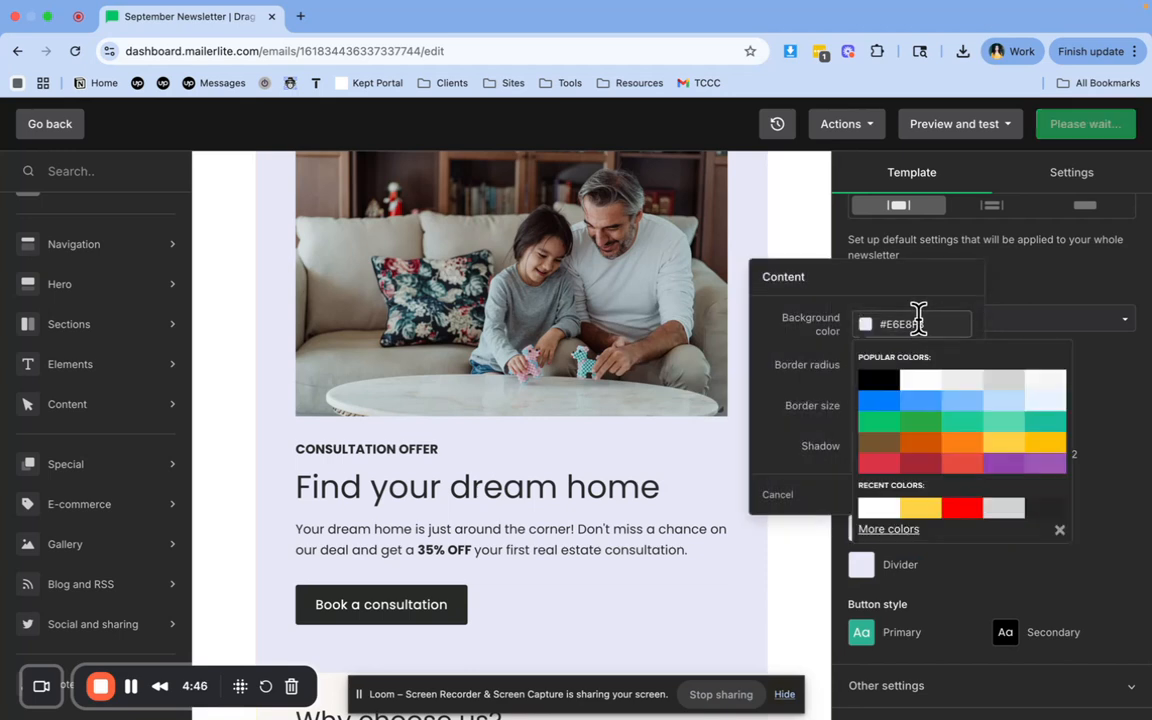
left_click(1004, 446)
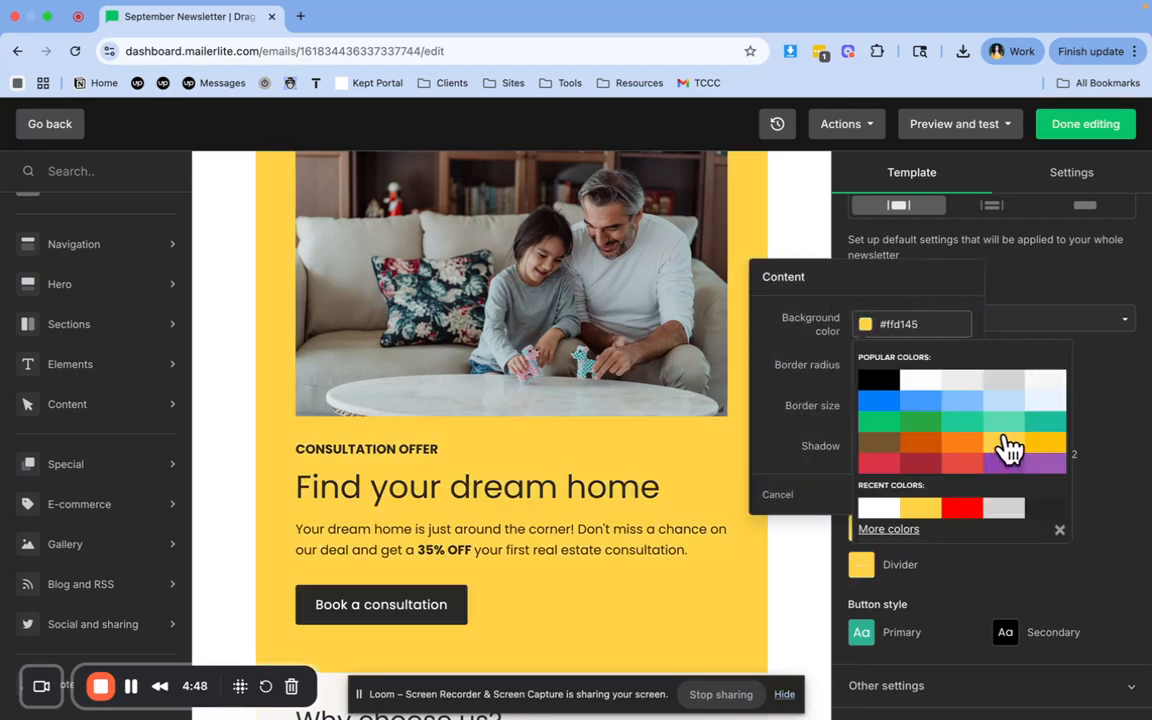
left_click(1141, 370)
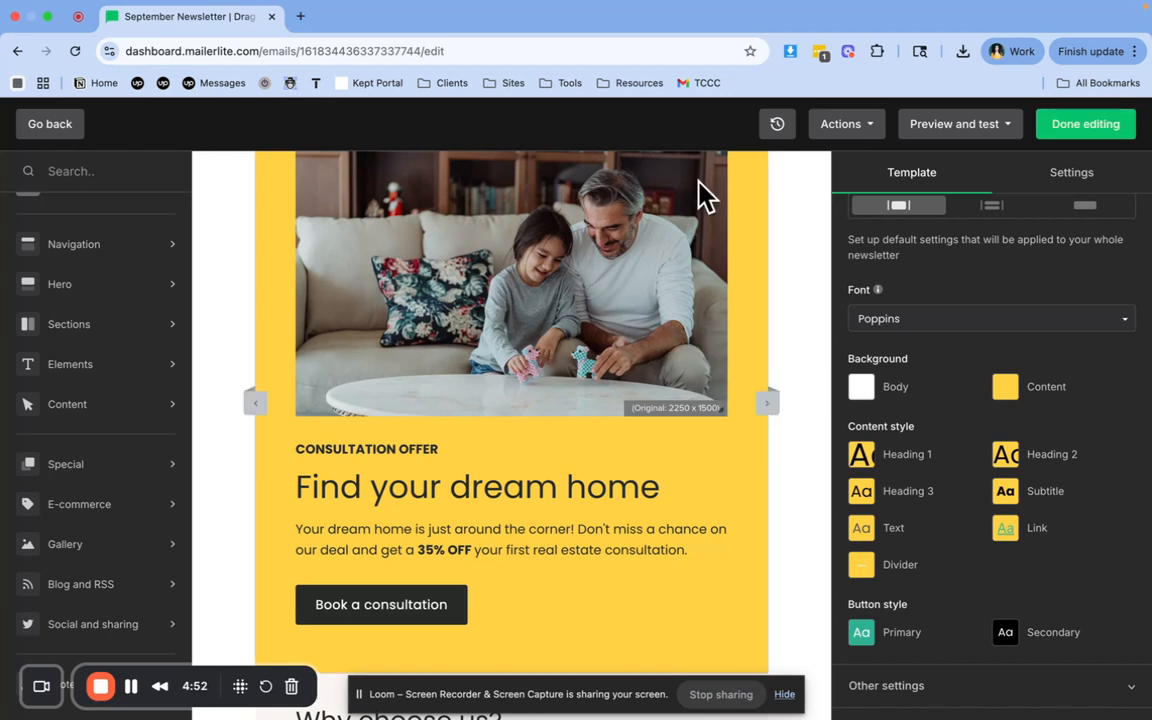
Review the history of recent changes with its undo options and close it
left_click(778, 126)
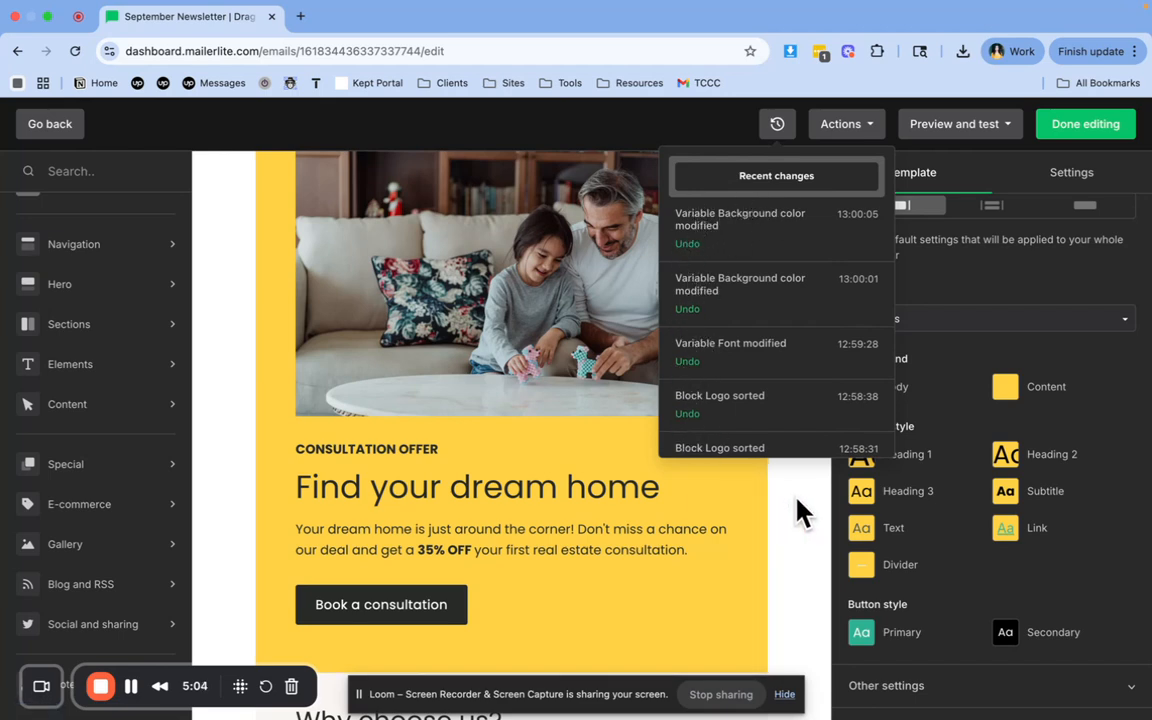
left_click(958, 400)
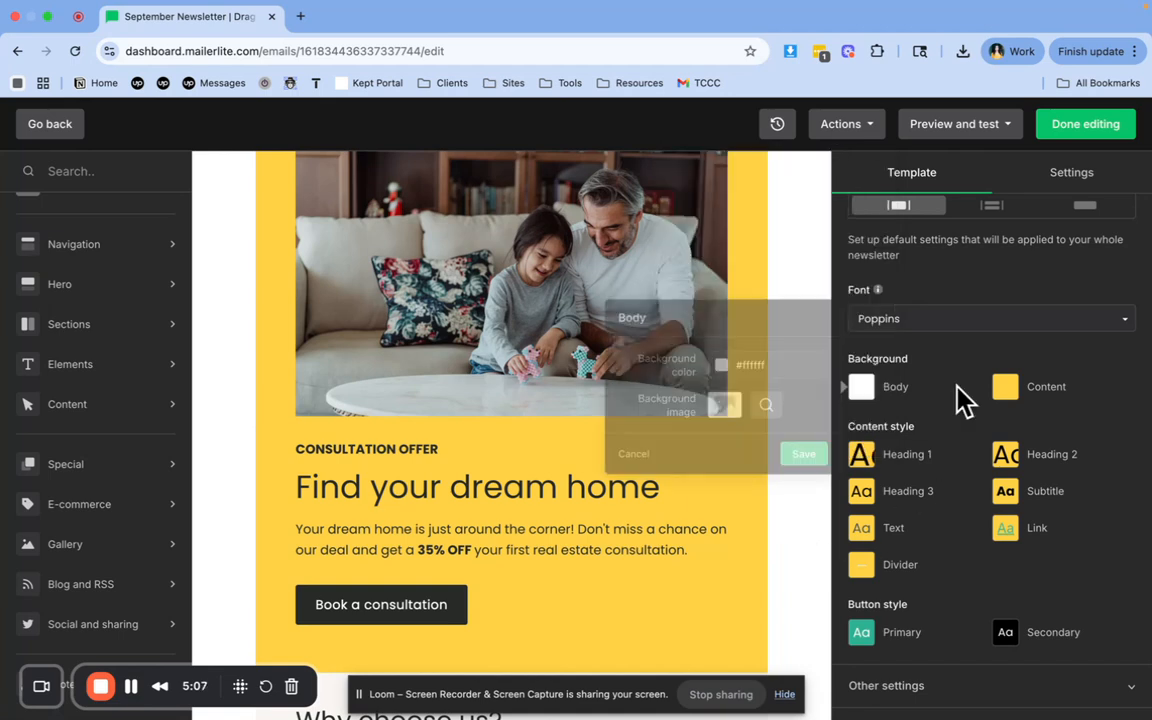
left_click(1004, 286)
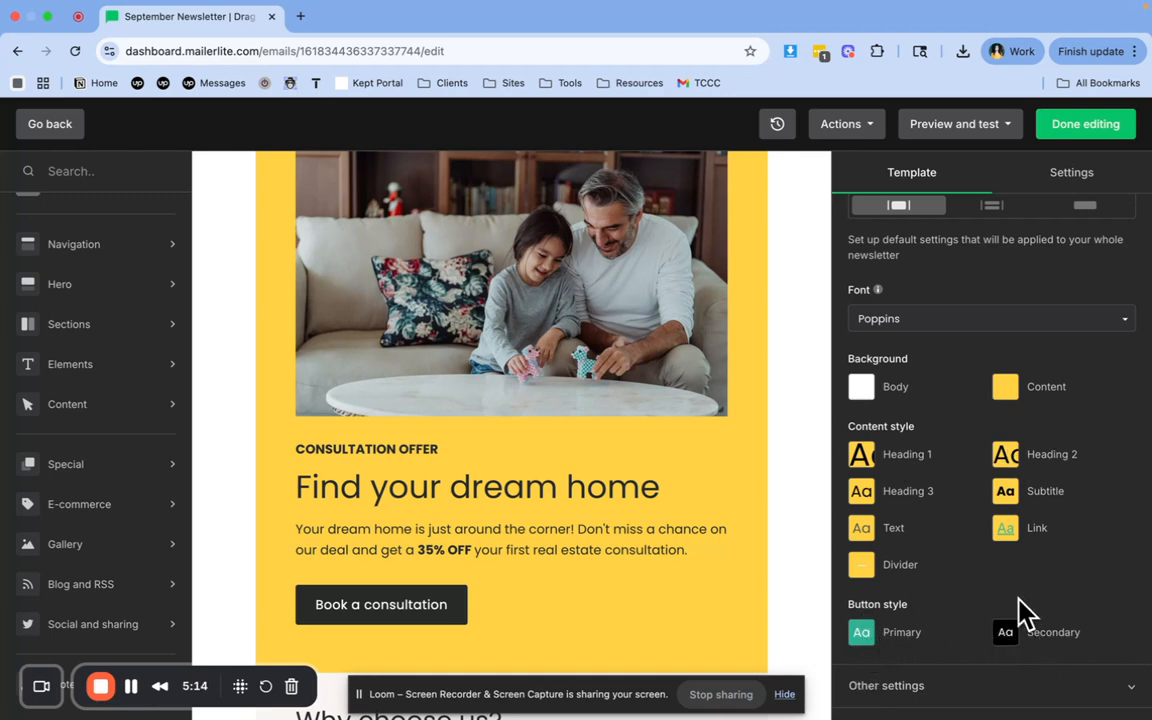
Expand the template's other settings and examine the menu, product and footer styles
scroll(1021, 612, "up", 1)
scroll(1021, 612, "down", 1)
left_click(1030, 698)
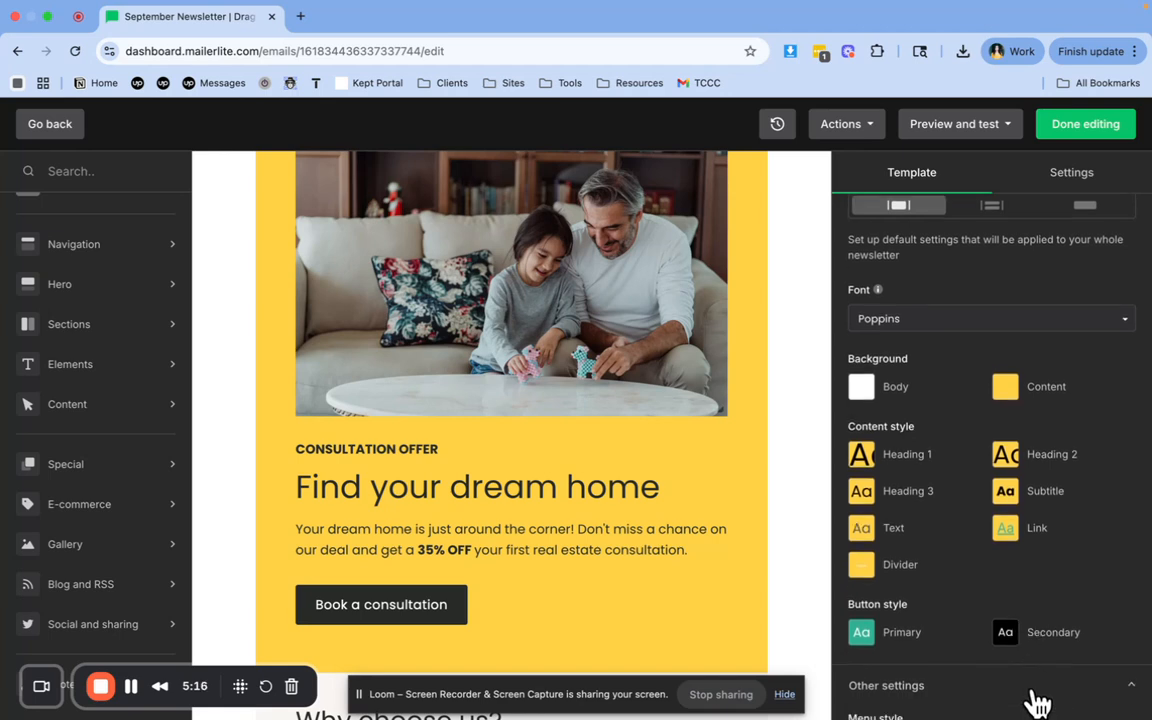
scroll(1032, 680, "down", 5)
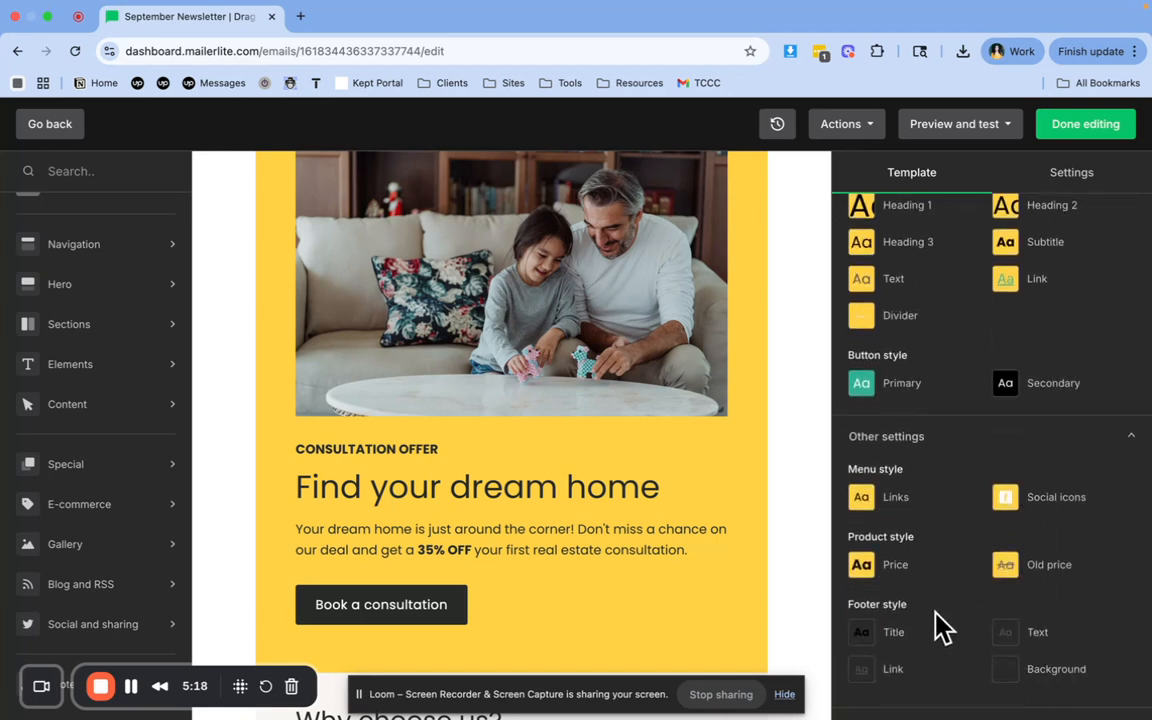
scroll(998, 618, "up", 5)
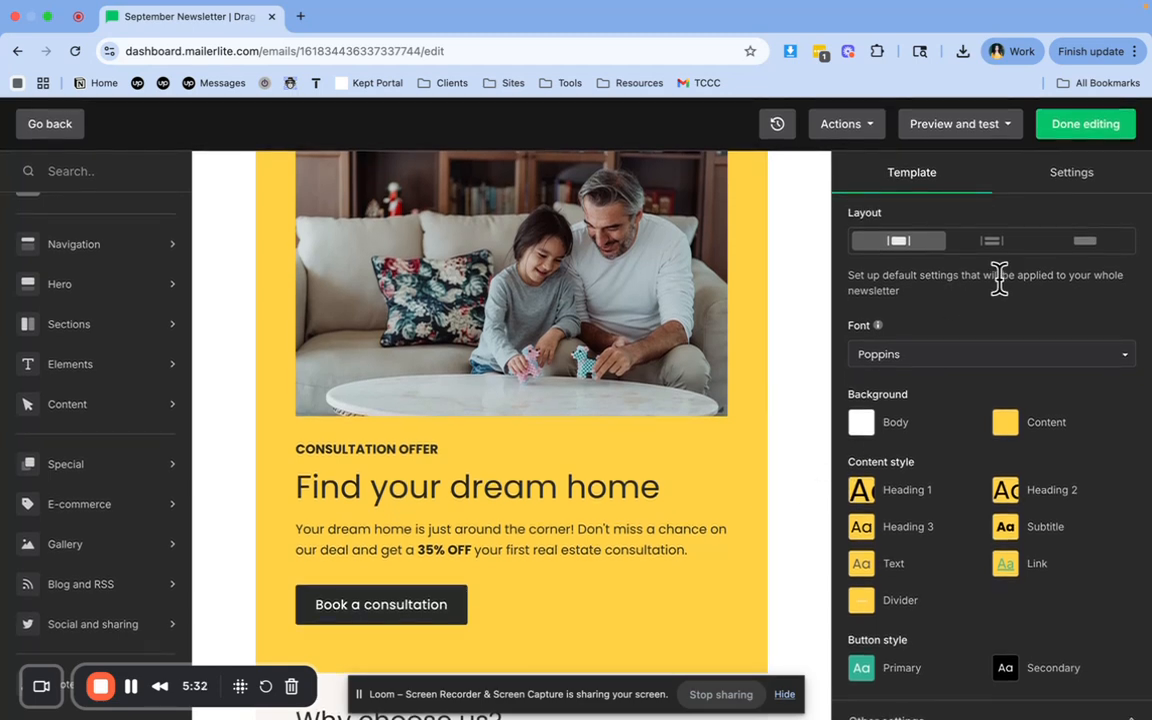
Replace the image in the newsletter's logo block with MVT+Logo.png, uploaded from the Downloads folder, and check it above the hero
scroll(715, 360, "up", 3)
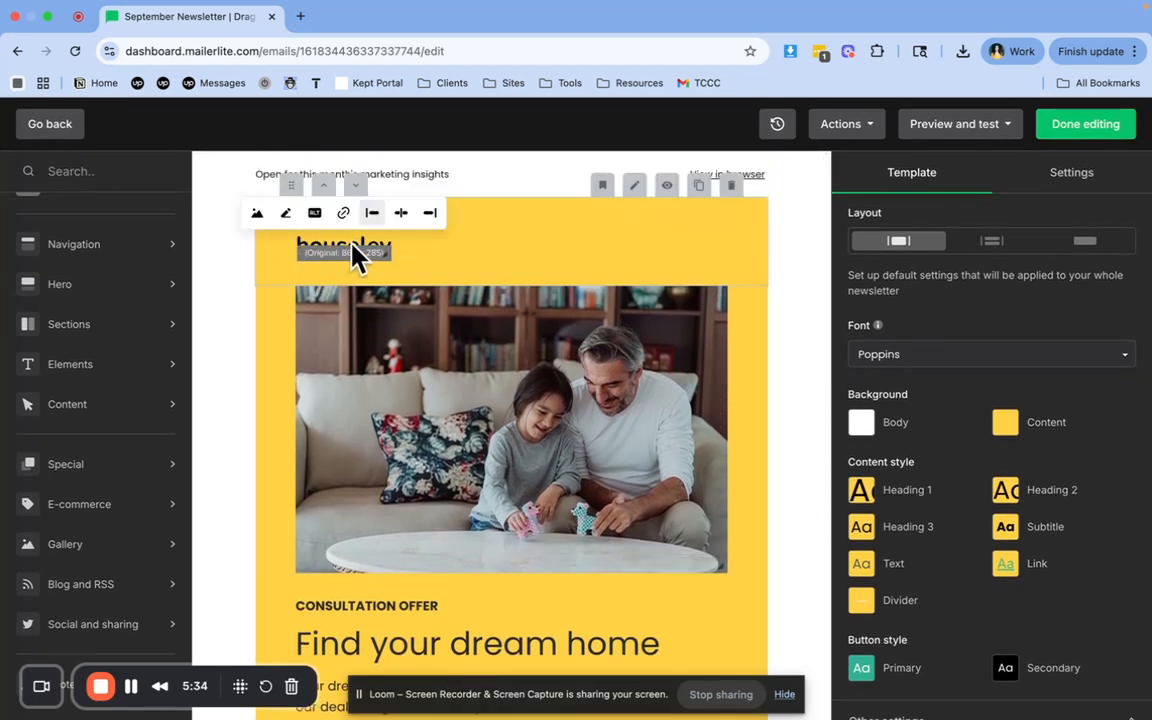
left_click(487, 257)
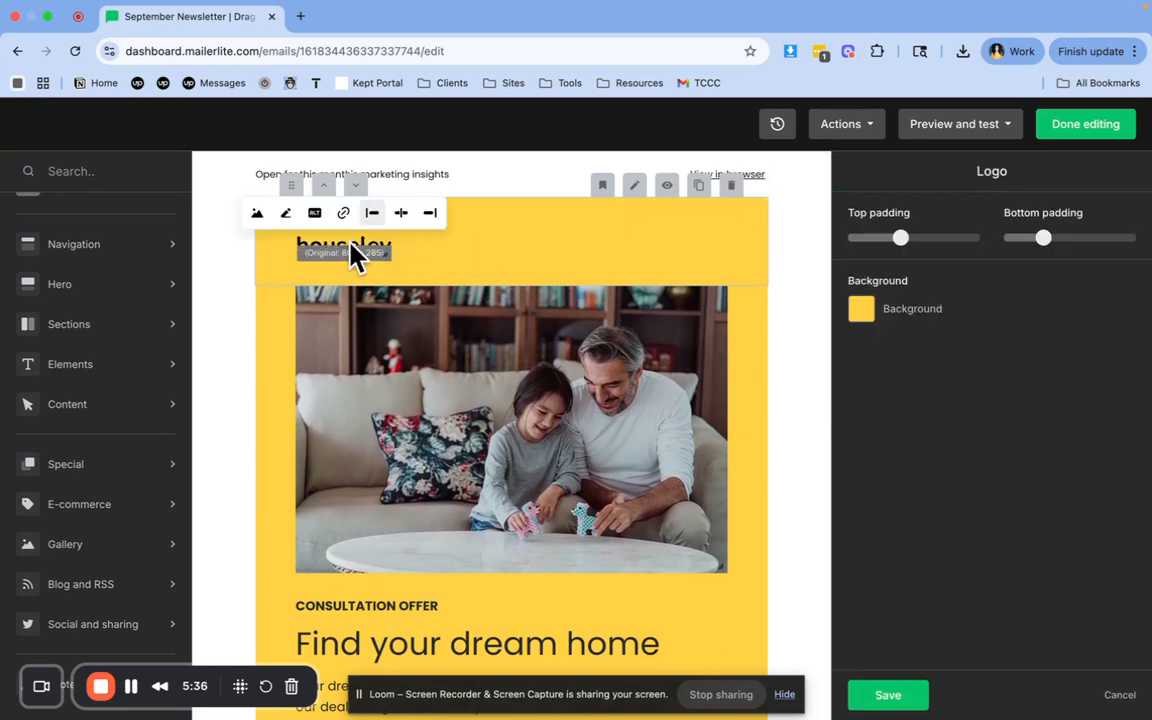
left_click(262, 222)
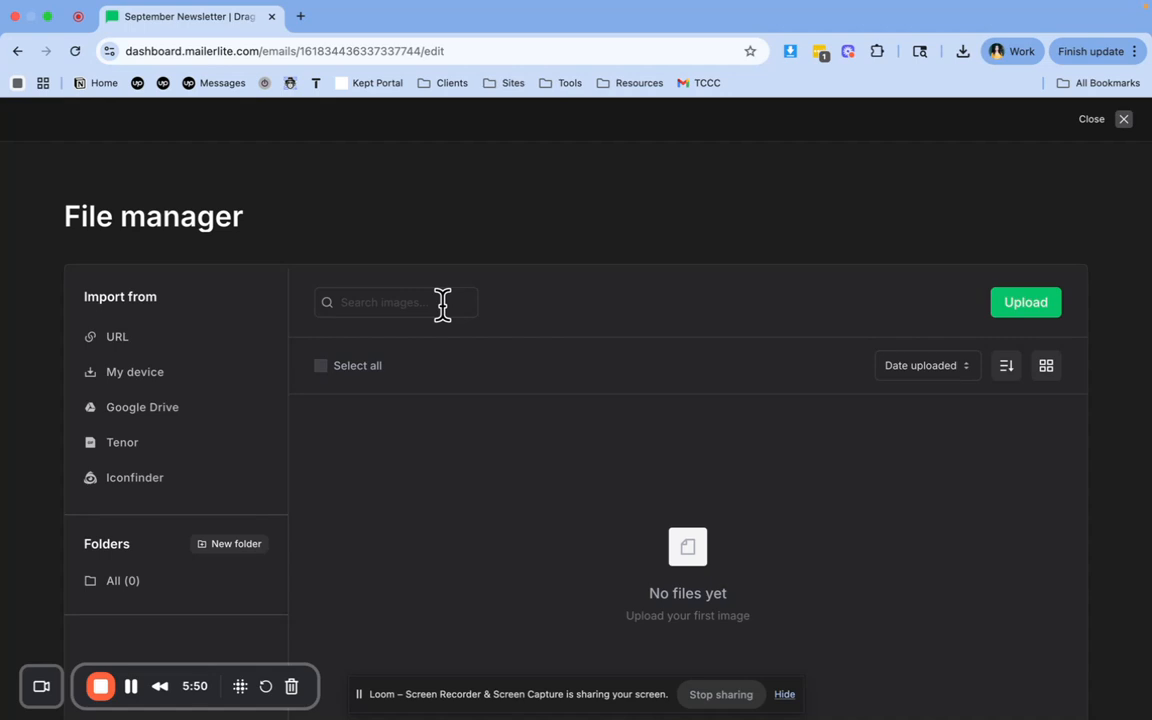
scroll(705, 520, "down", 2)
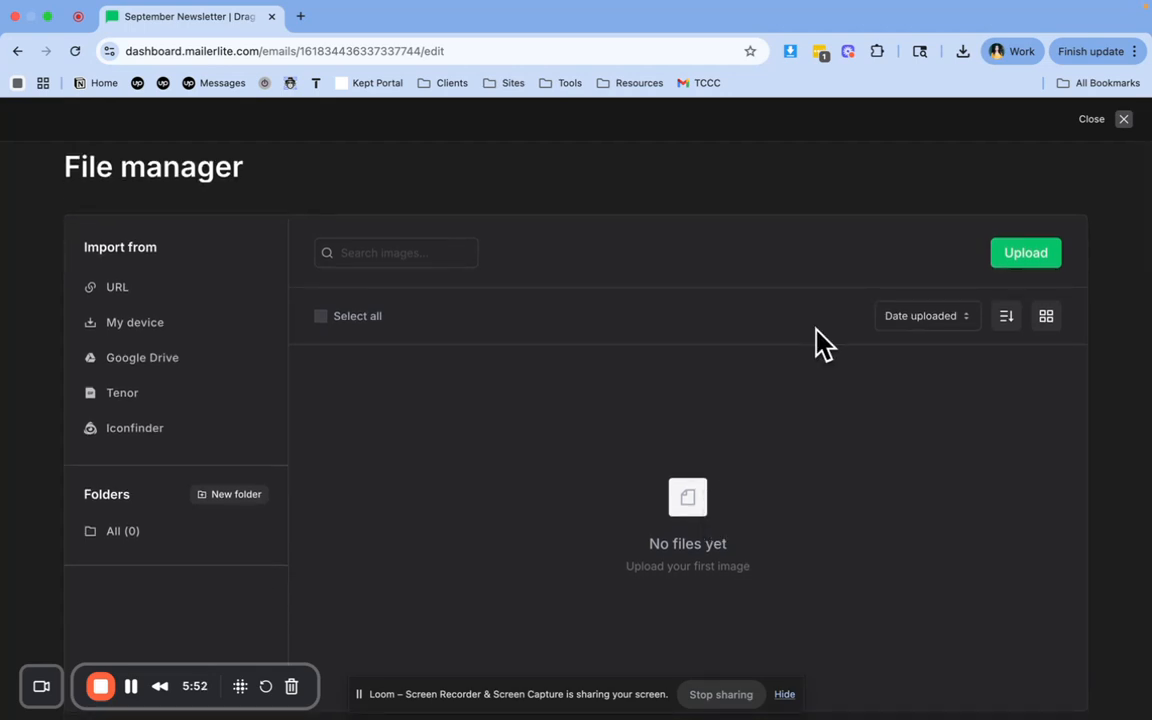
left_click(1030, 256)
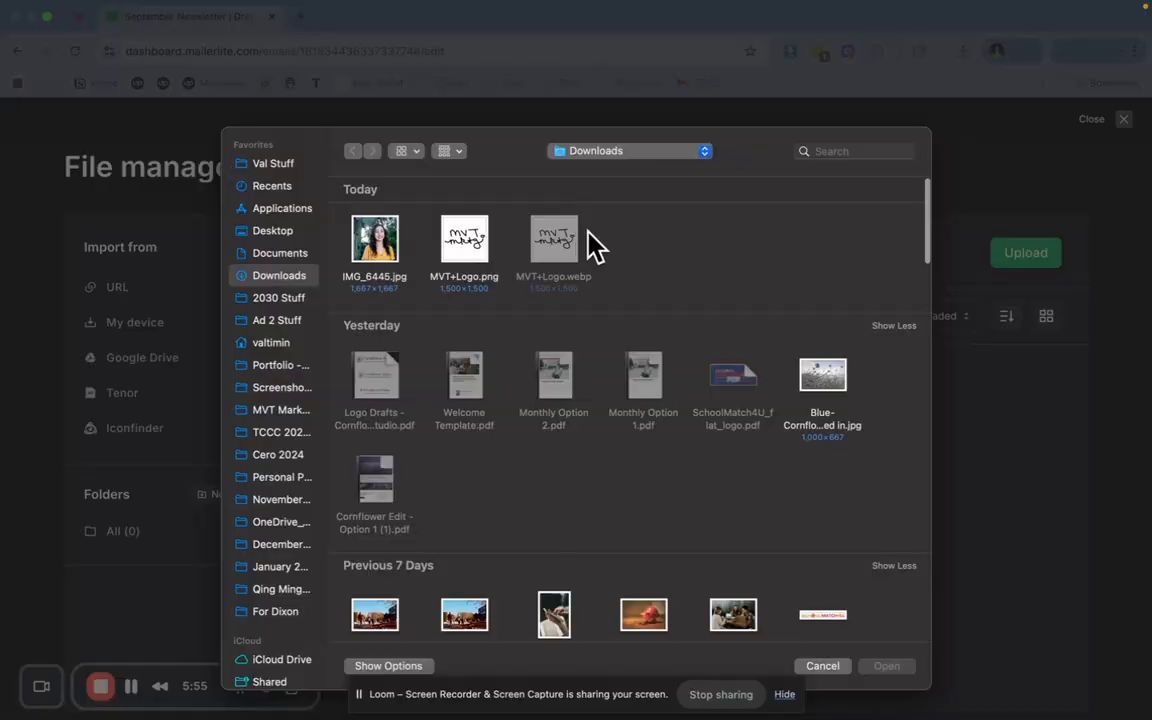
left_click(476, 252)
key("Return")
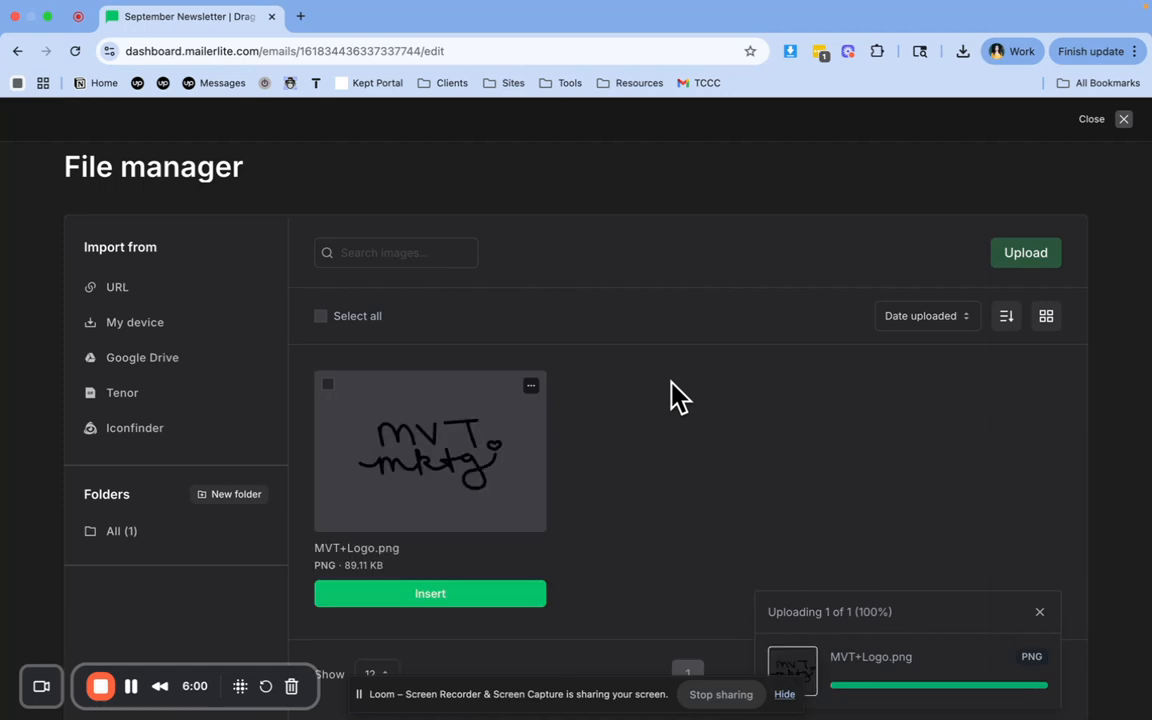
left_click(462, 597)
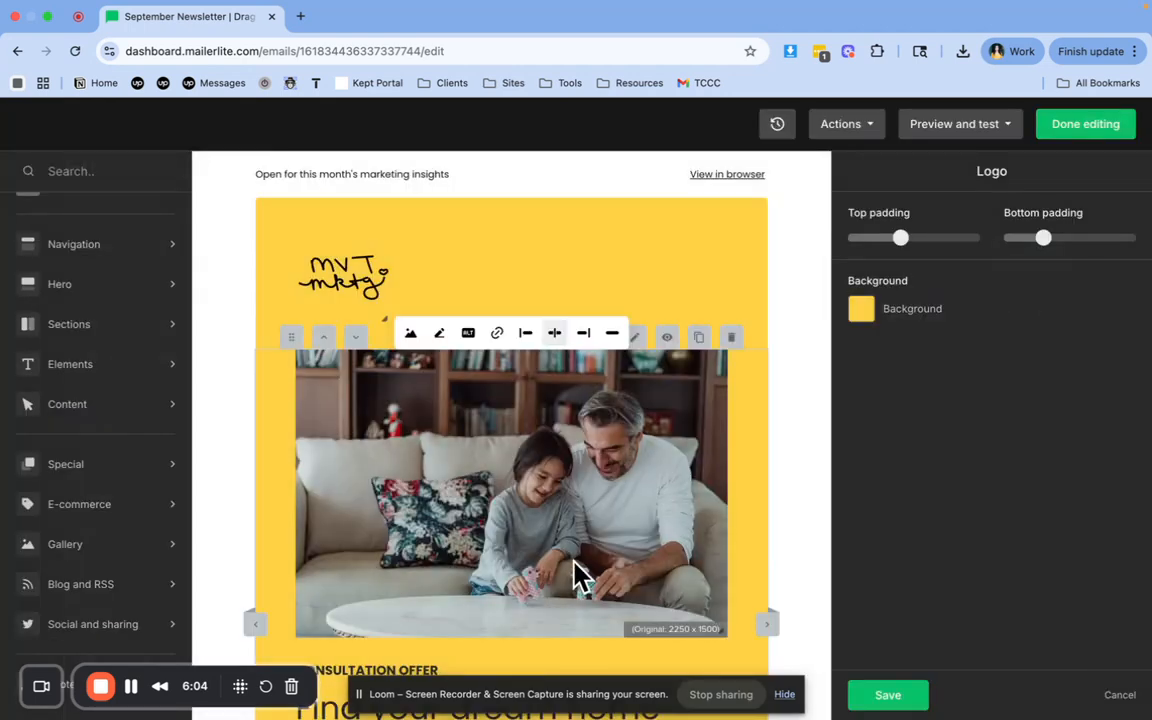
scroll(782, 306, "down", 2)
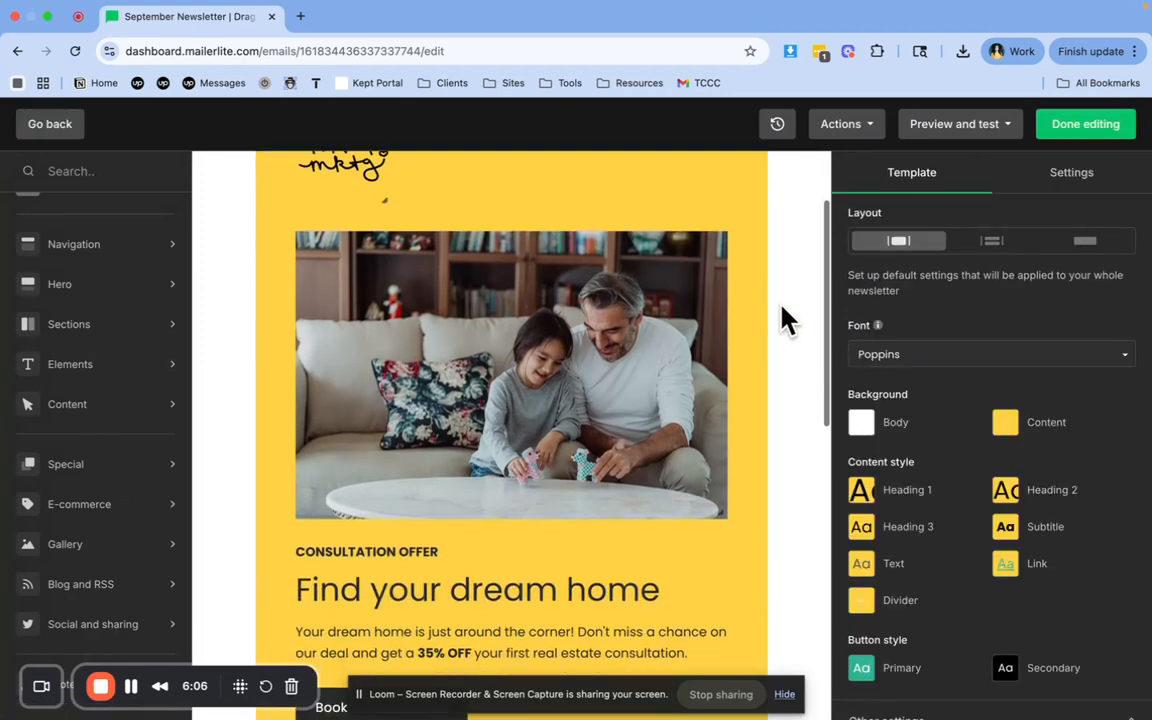
scroll(782, 306, "up", 2)
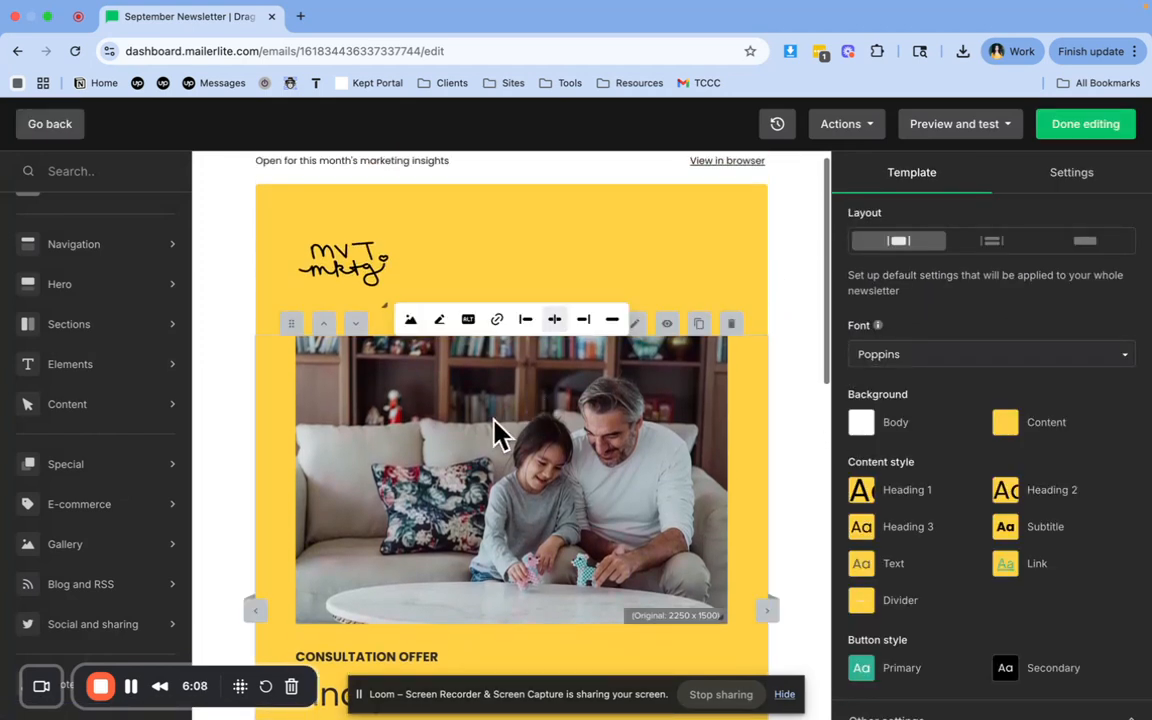
Replace the hero block's family photo with IMG_6445.jpg, uploaded from the Downloads folder
left_click(494, 419)
left_click(410, 321)
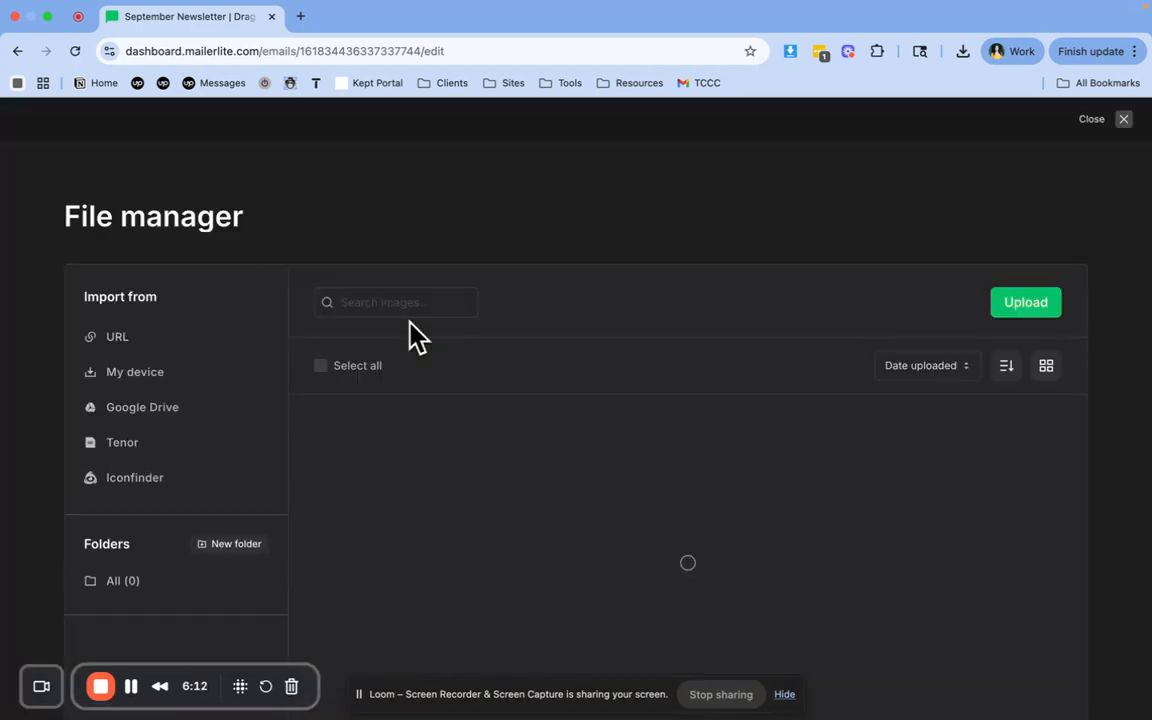
left_click(1026, 303)
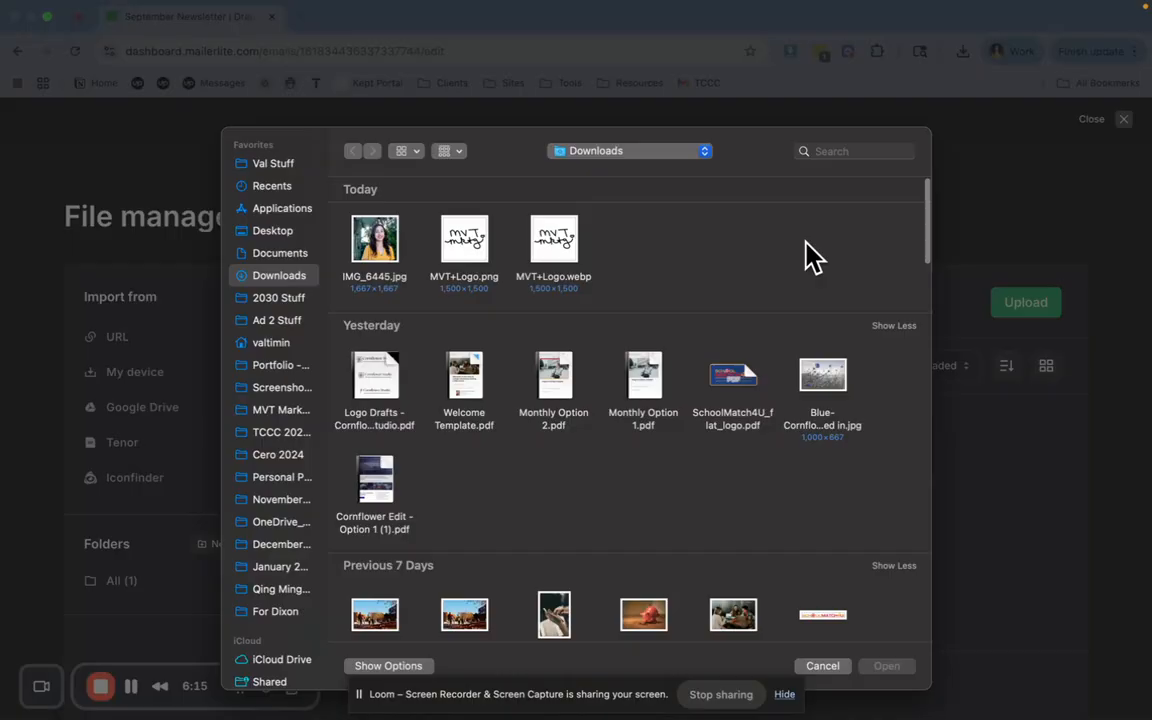
double_click(388, 236)
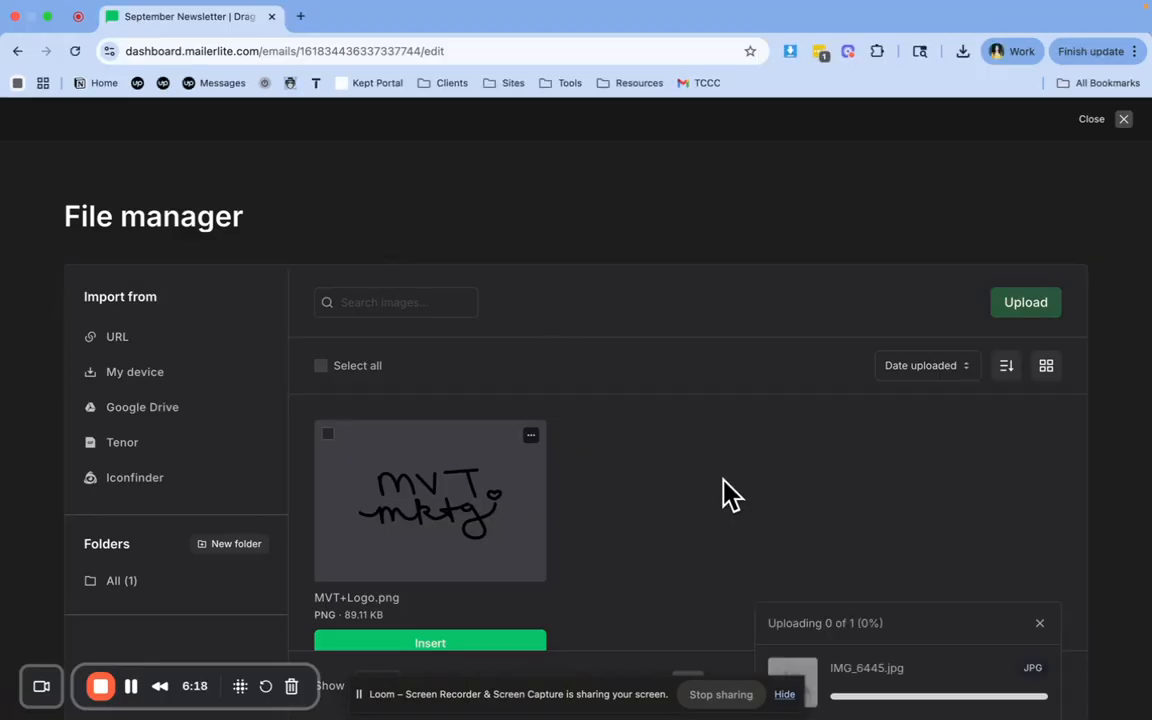
scroll(723, 480, "down", 1)
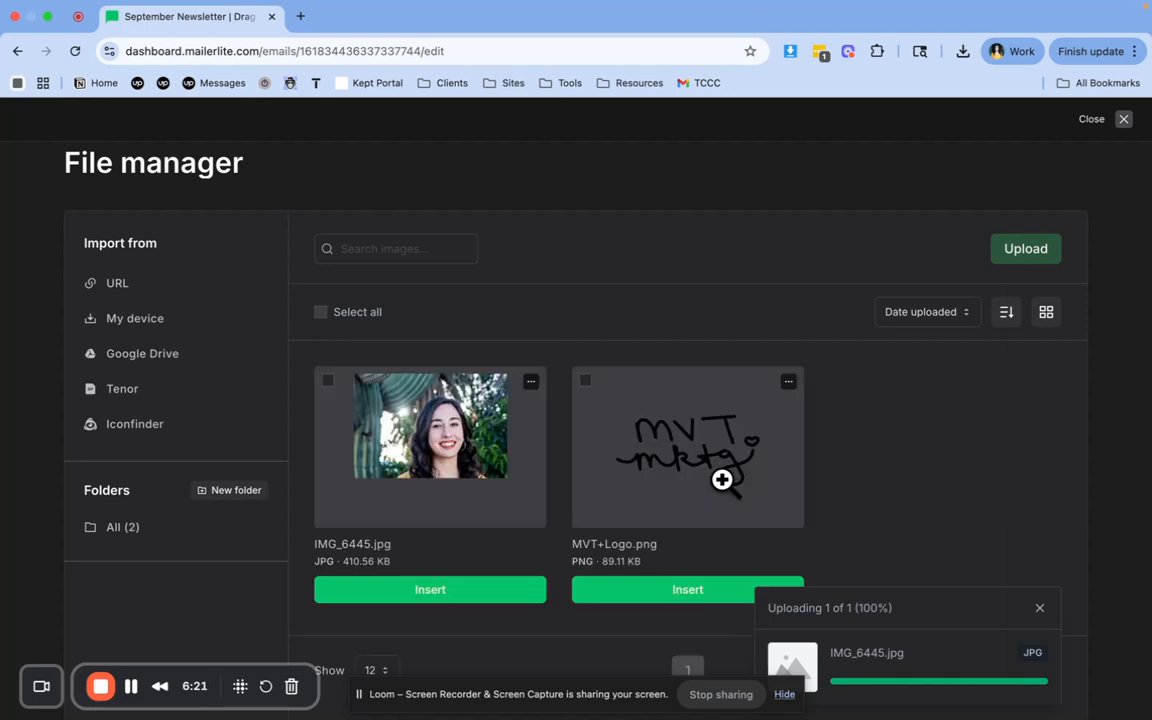
left_click(468, 591)
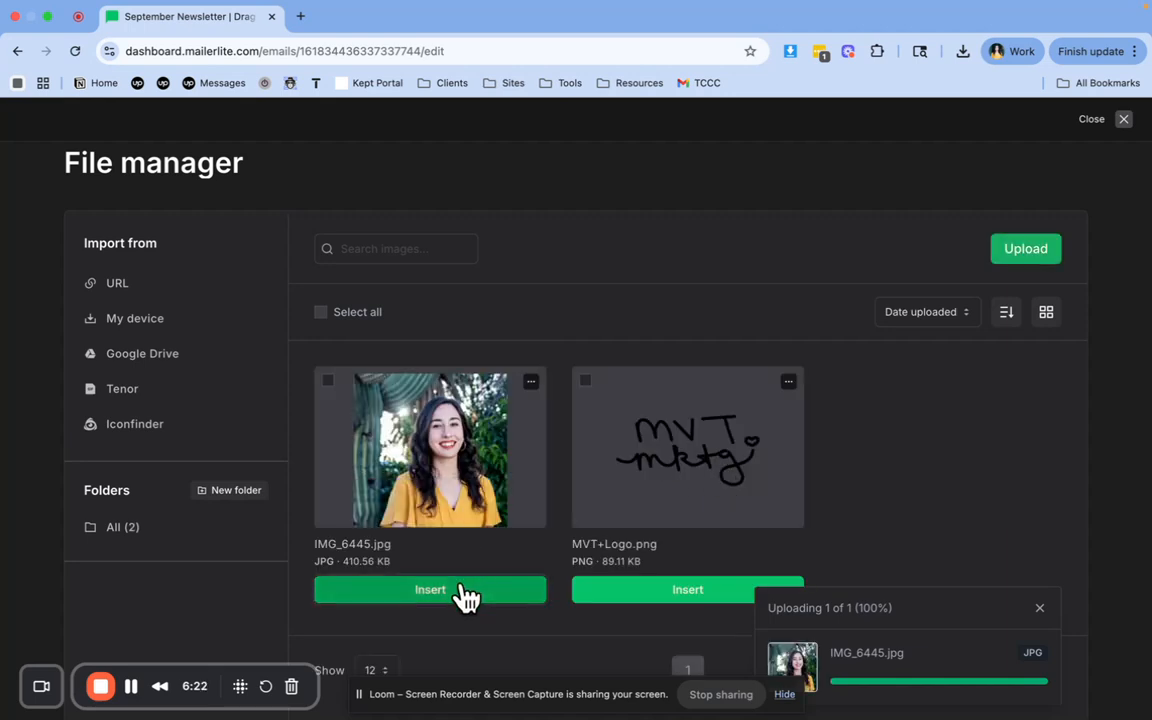
scroll(596, 504, "down", 4)
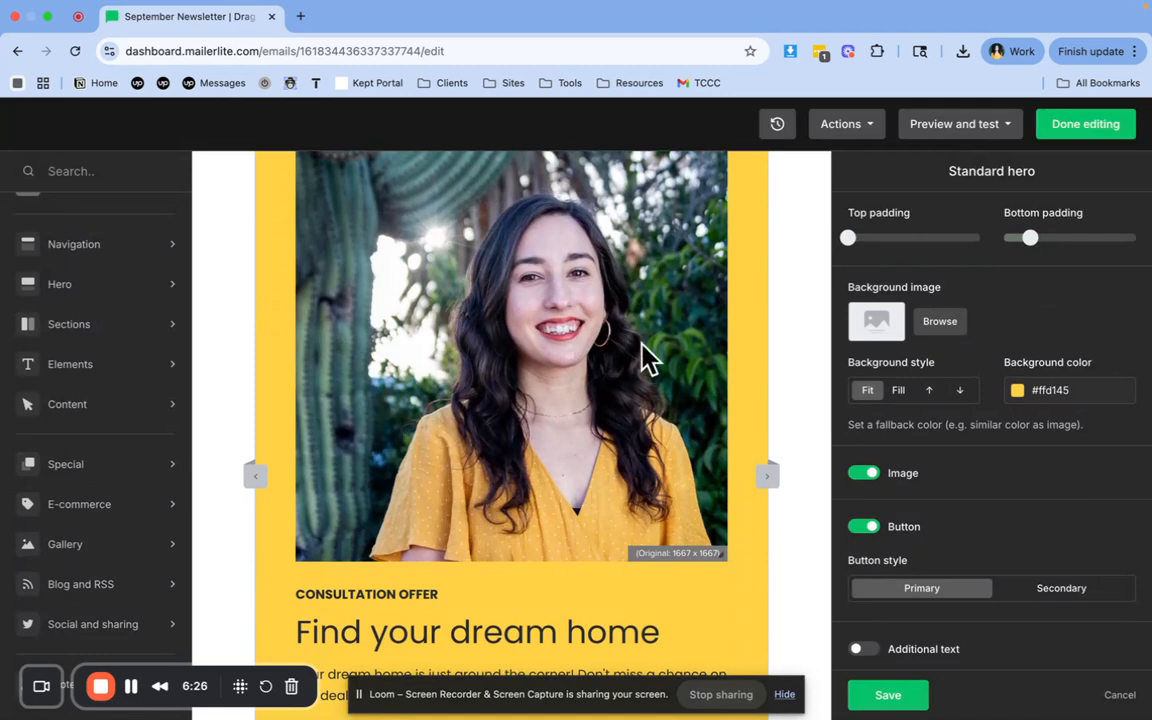
Examine the logo block's settings and the hero block's padding, background, button and content style options
scroll(600, 350, "up", 4)
left_click(340, 265)
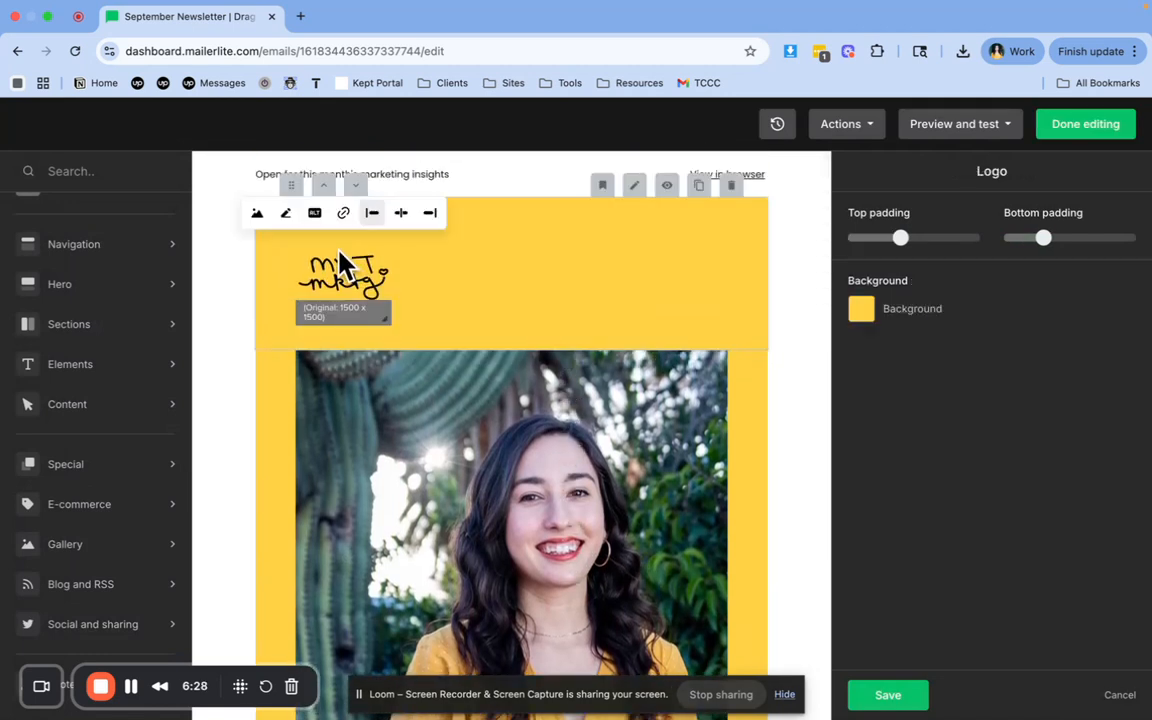
left_click(449, 452)
scroll(447, 455, "down", 1)
scroll(449, 455, "down", 1)
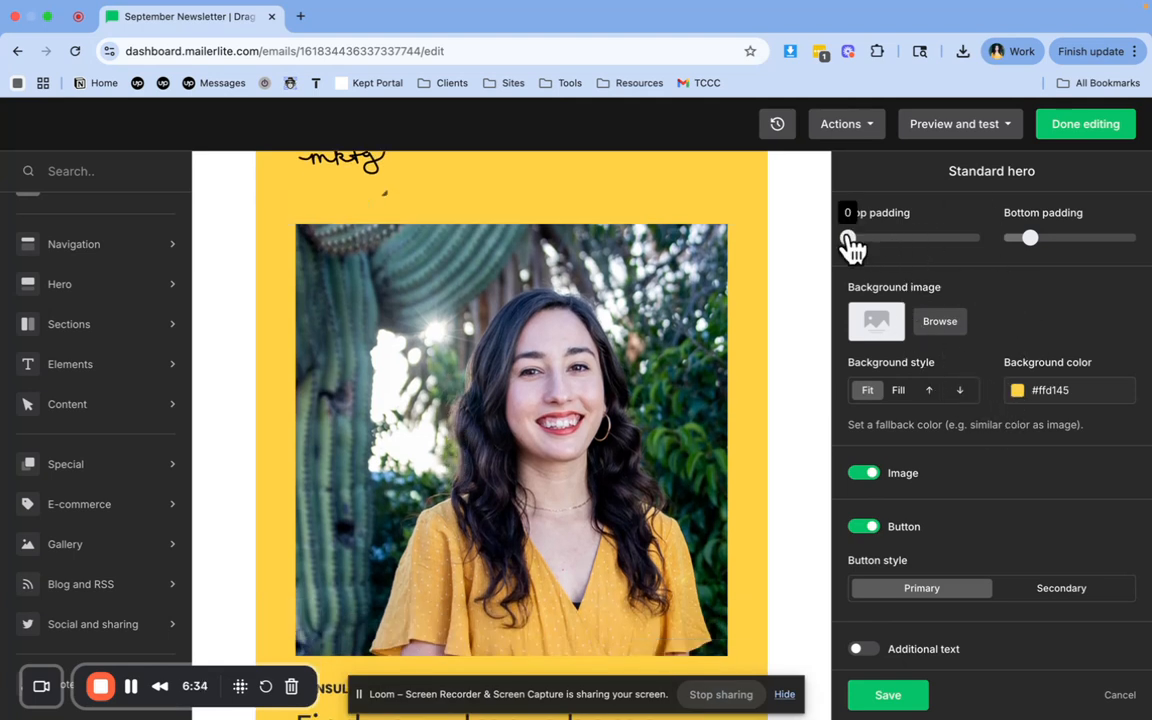
scroll(880, 297, "down", 3)
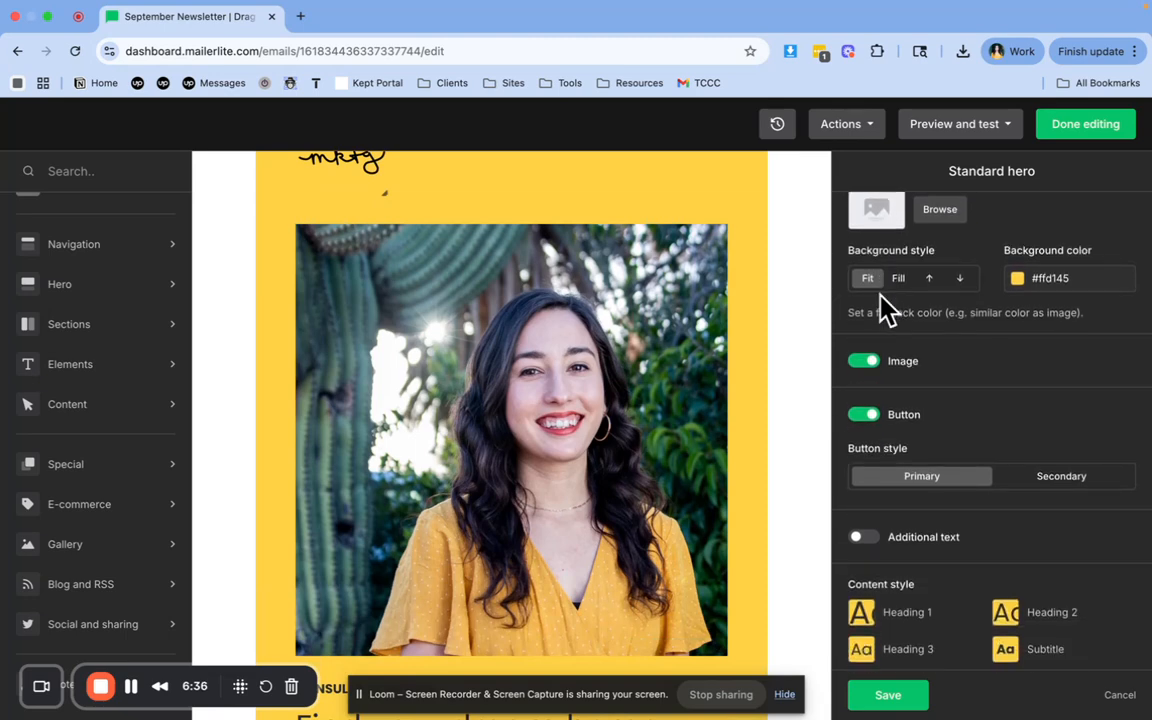
scroll(880, 309, "down", 3)
scroll(656, 437, "down", 5)
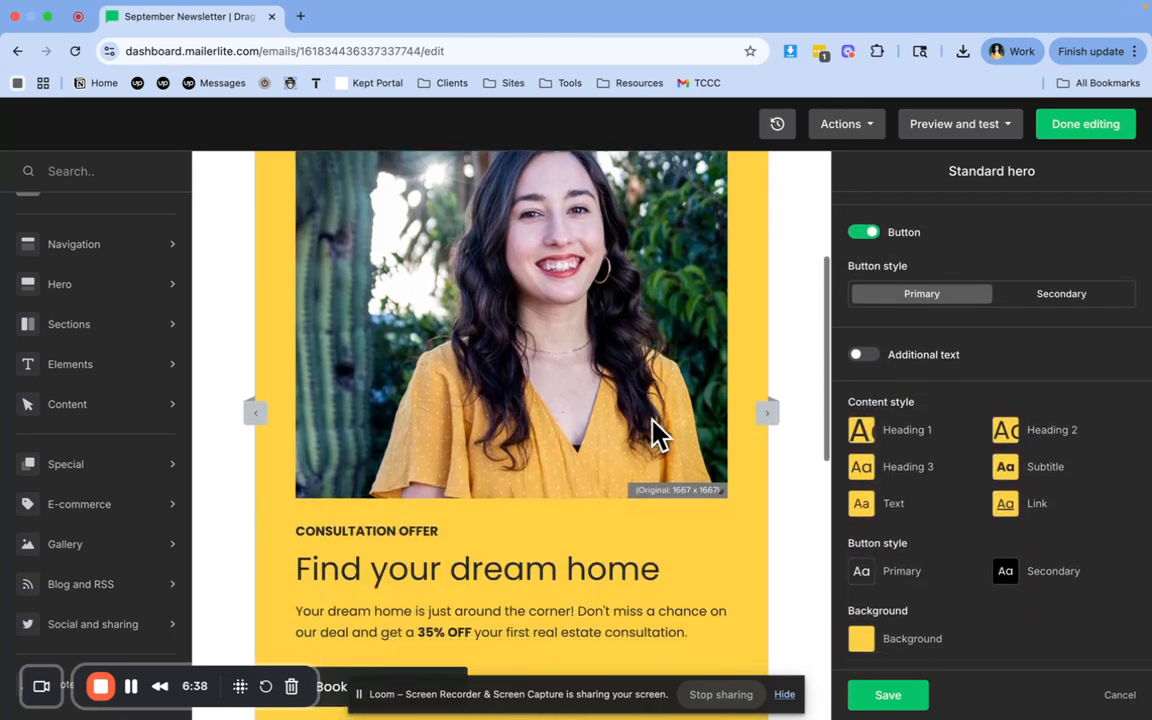
scroll(652, 420, "down", 6)
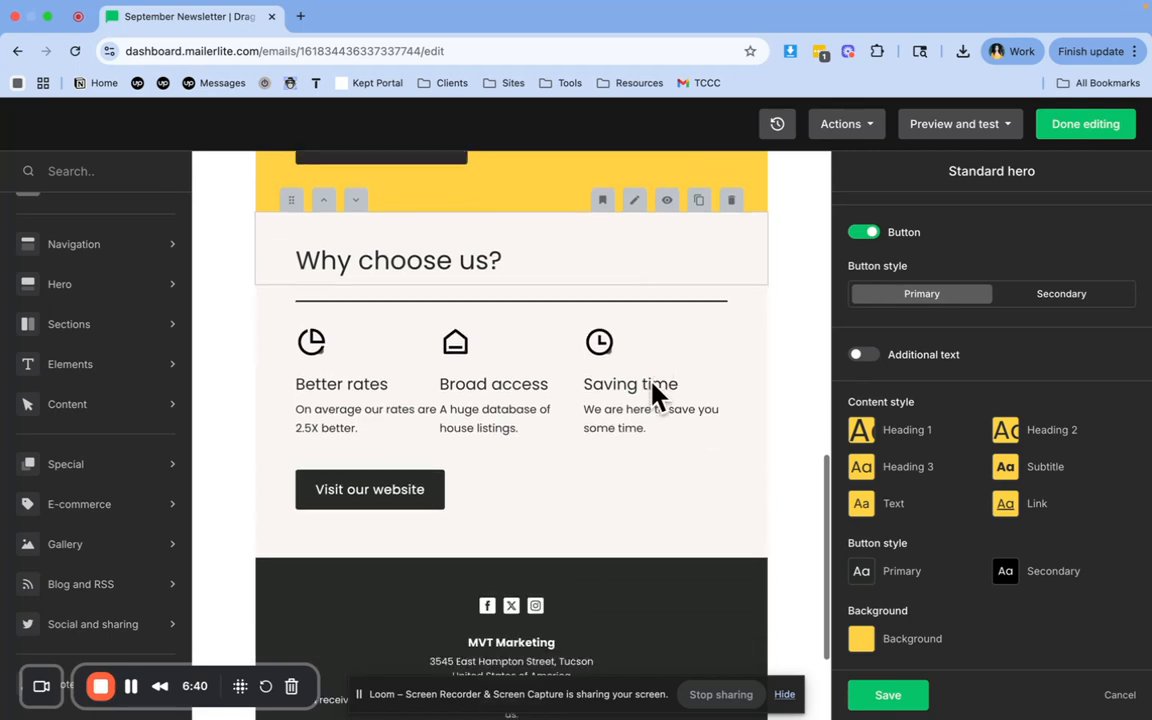
scroll(651, 380, "up", 10)
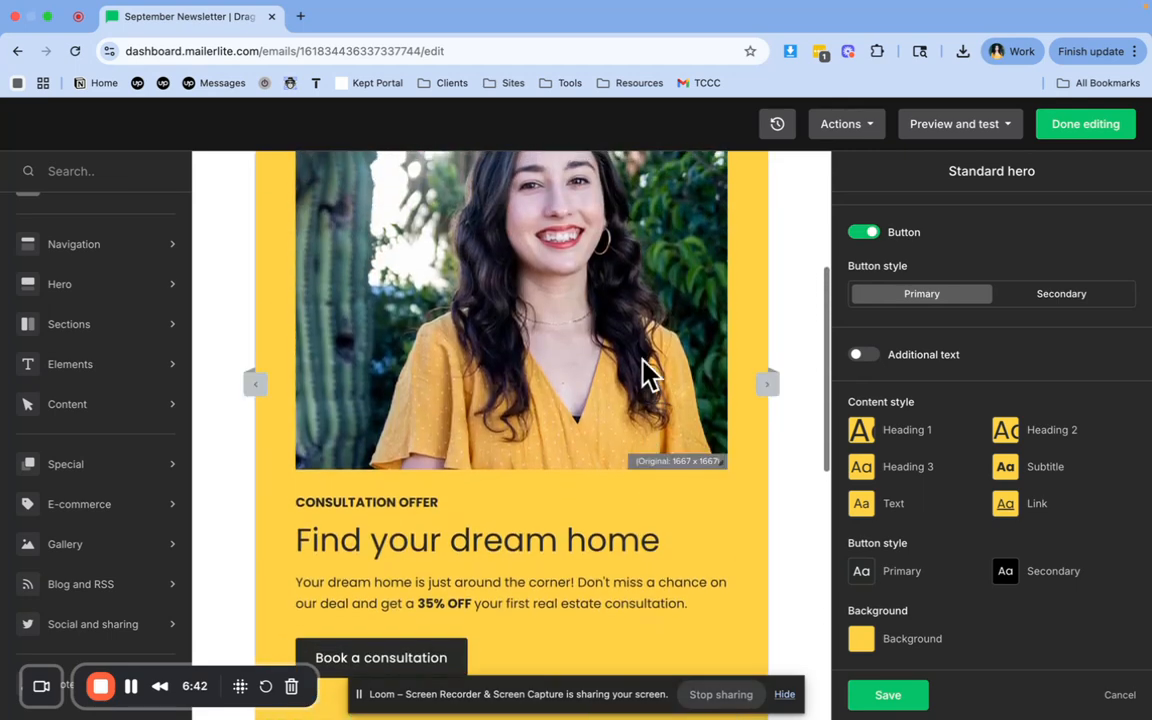
scroll(645, 365, "up", 4)
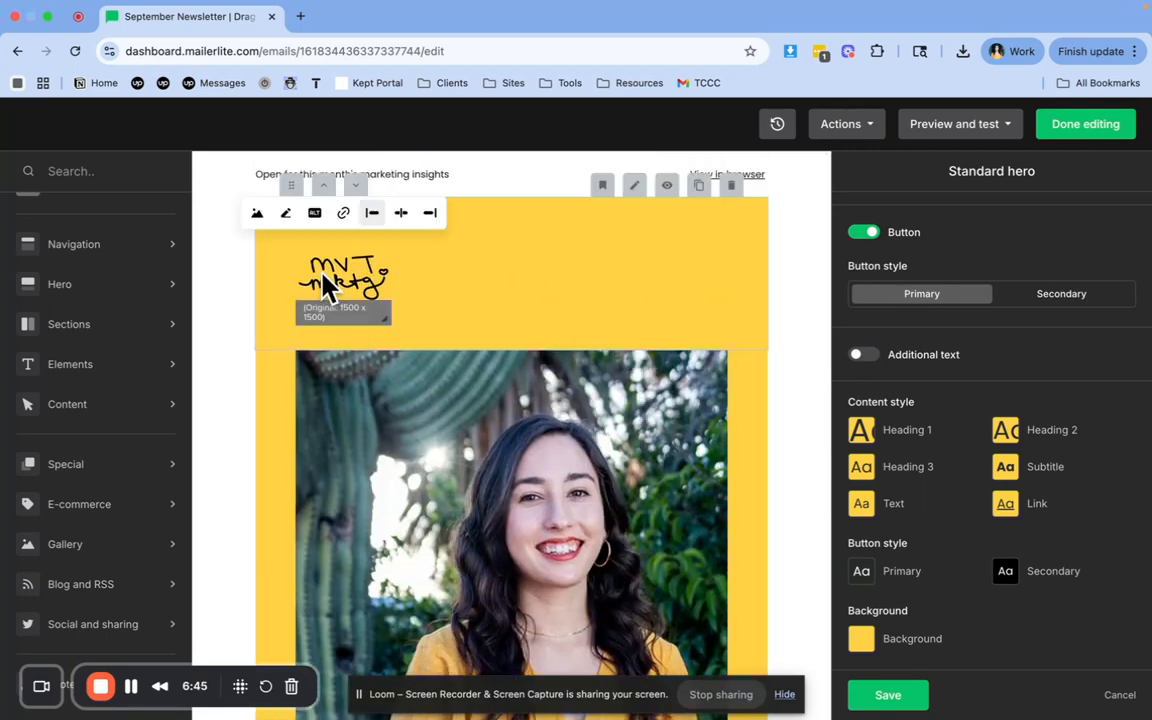
scroll(505, 405, "down", 1)
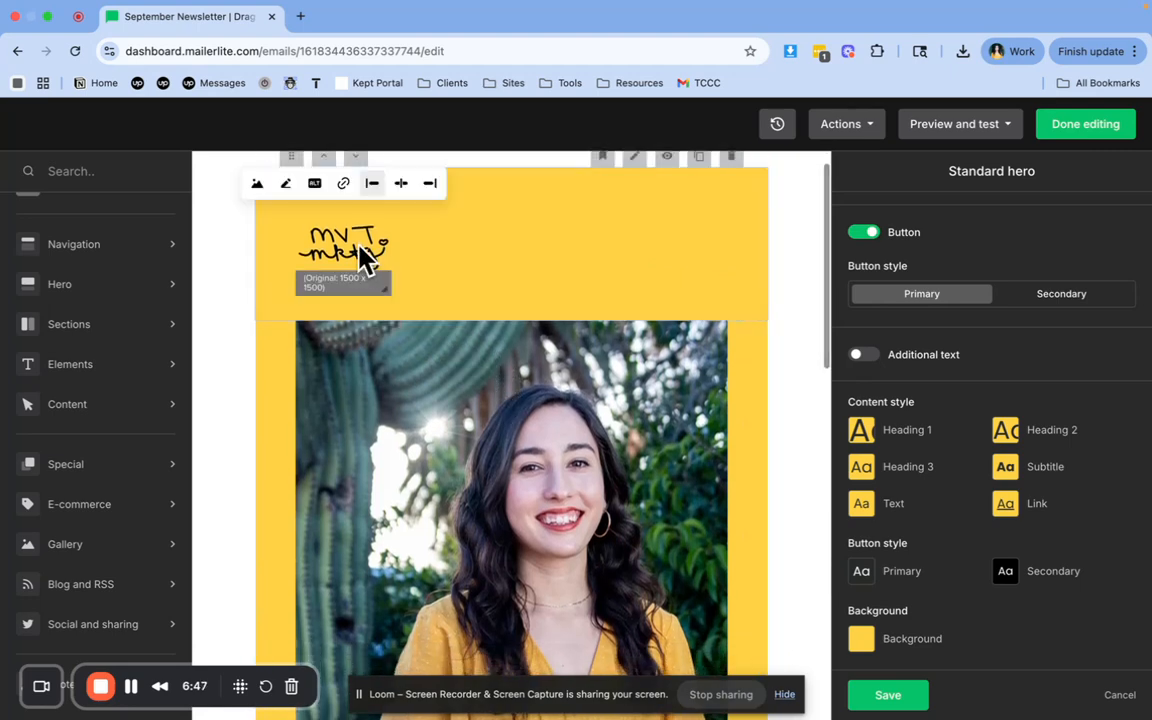
Replace the hero block's body paragraph with "Write my actual newsletter article here"
scroll(400, 352, "down", 7)
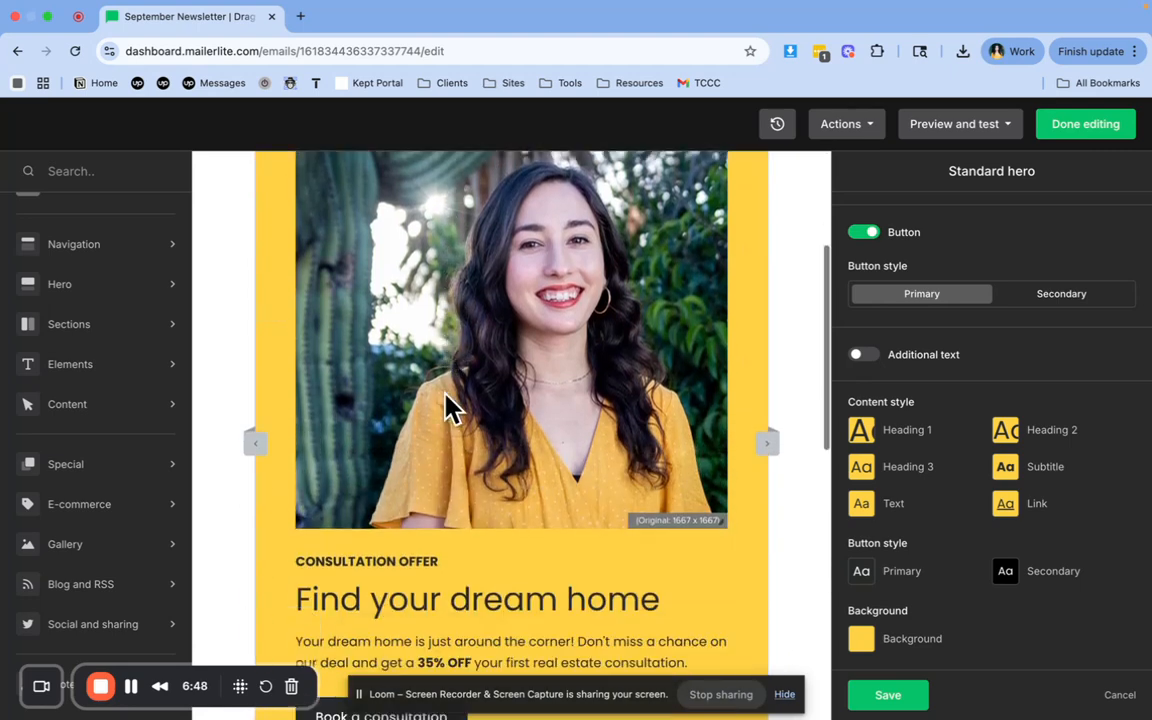
triple_click(335, 493)
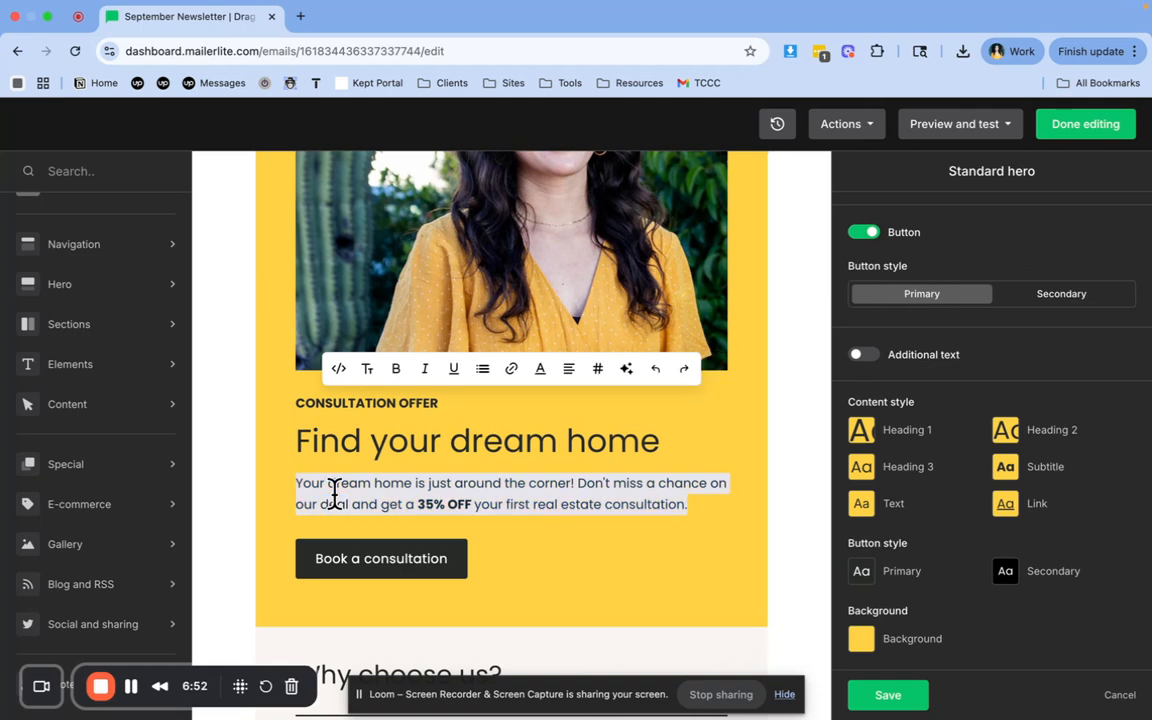
type("Write my ")
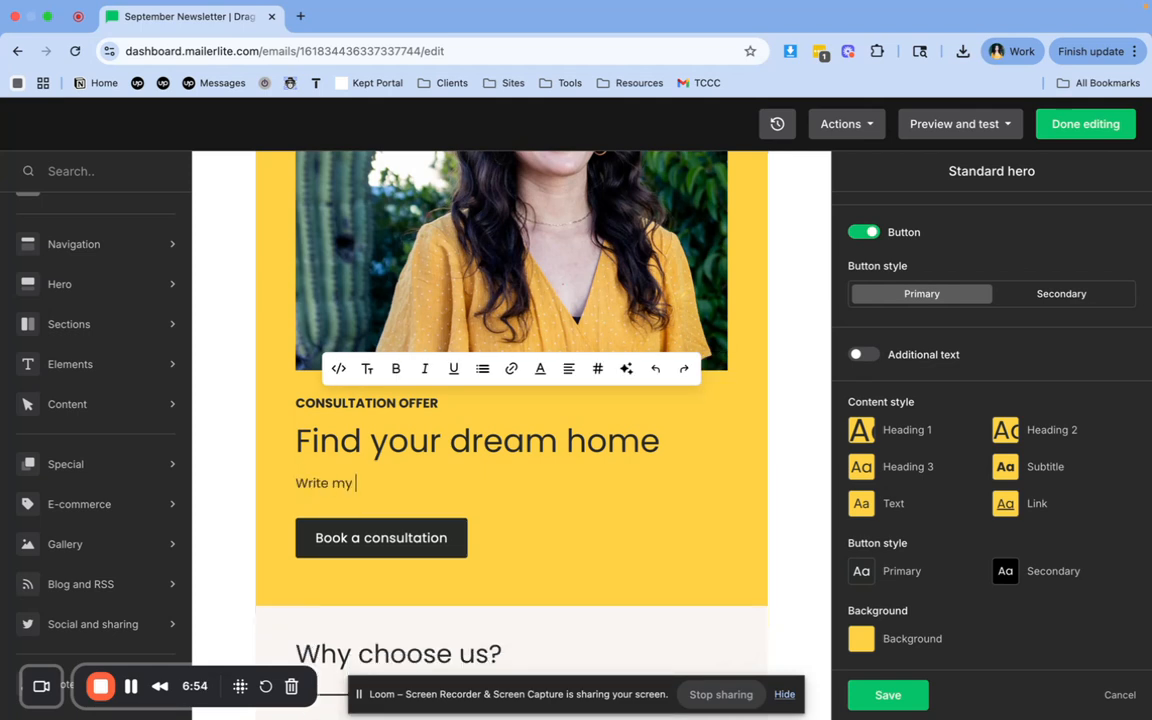
type("actual newsletter ")
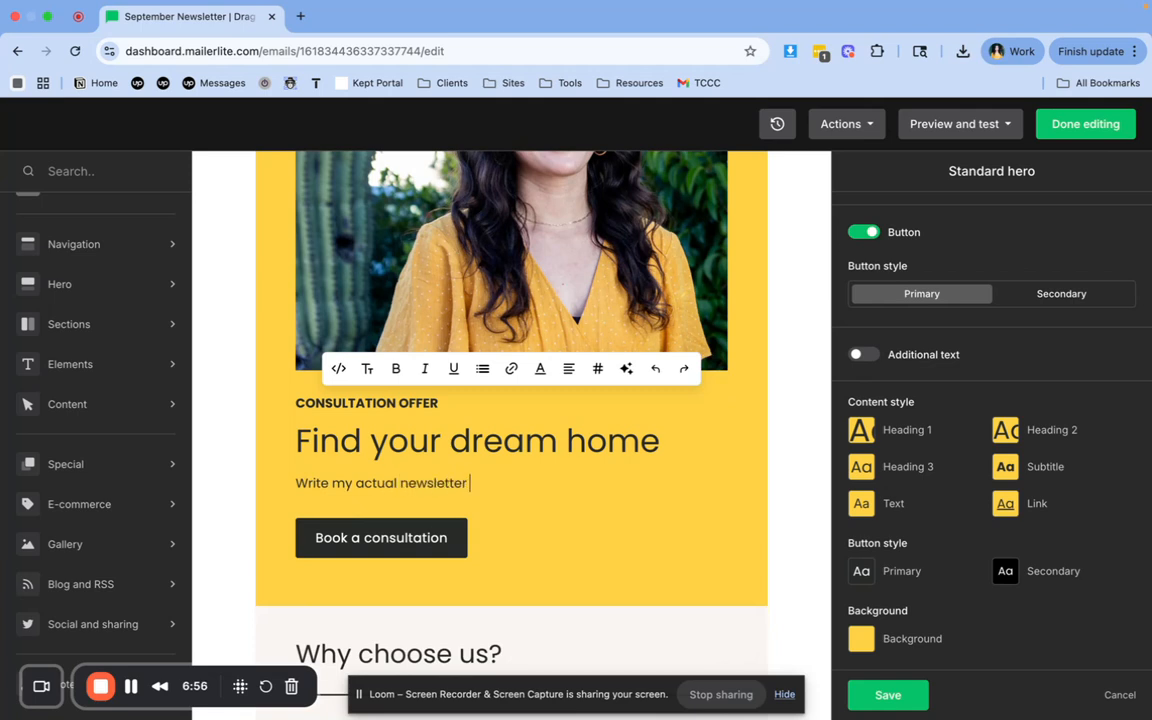
type("article here")
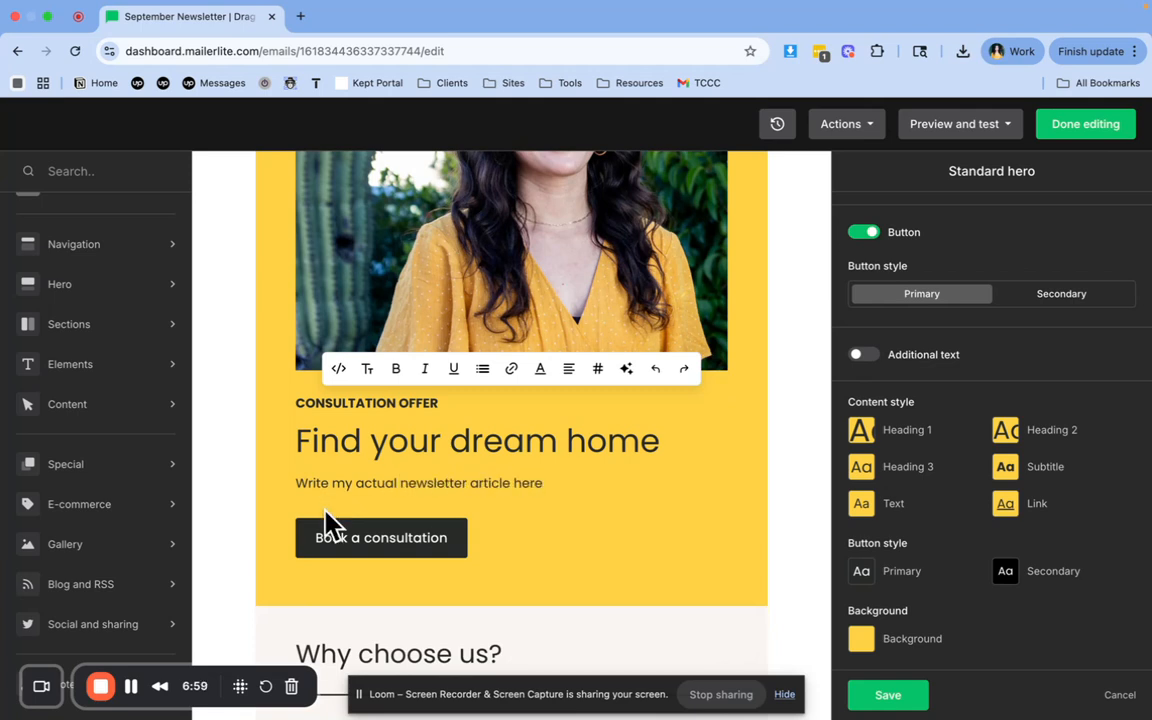
Change the hero heading to "Skimmable Titles Throughout Your Campaigns"
triple_click(380, 437)
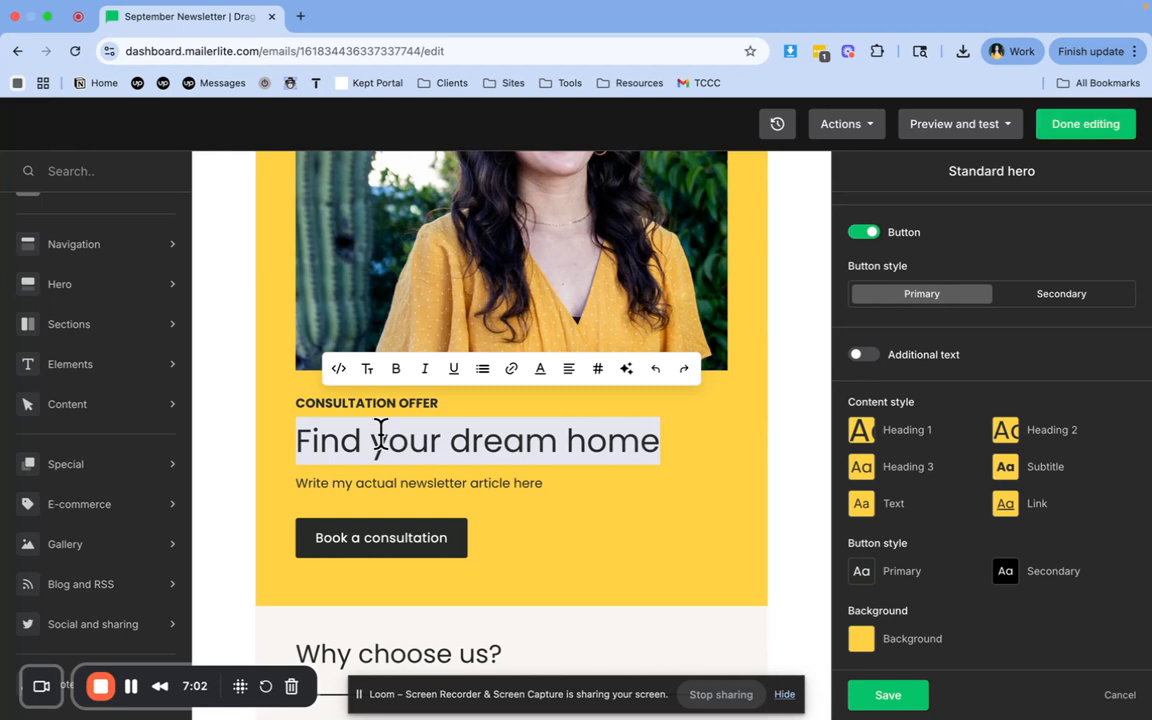
type("Skimmable")
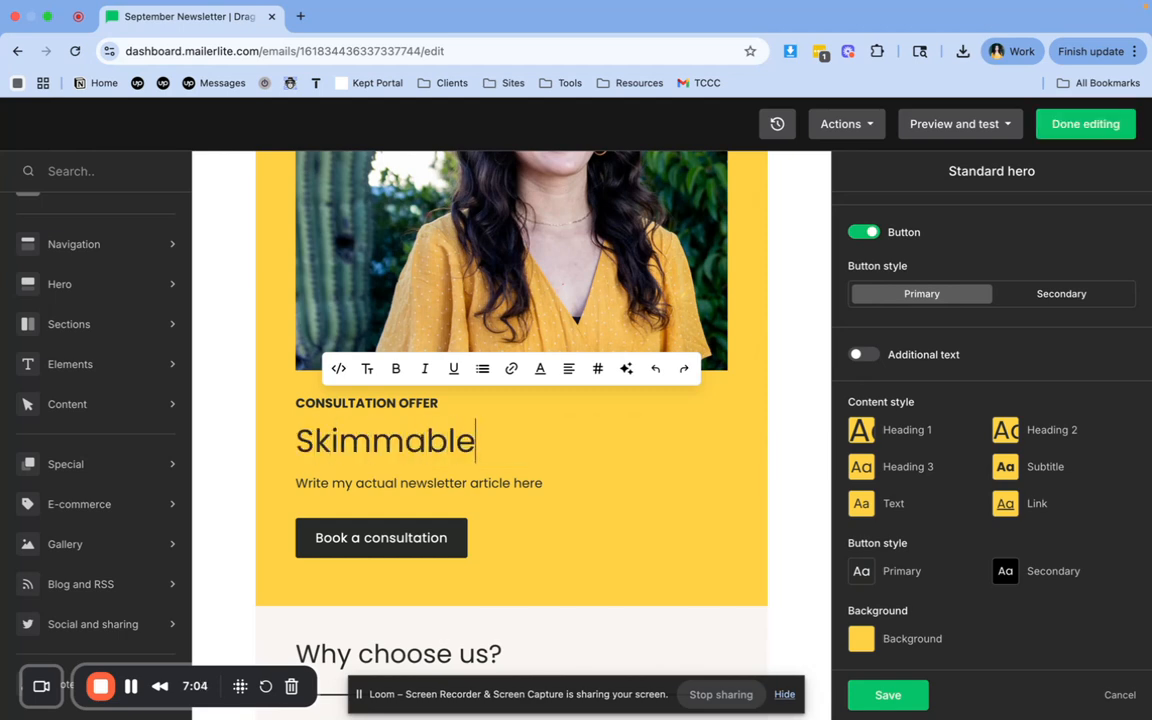
type(" Titles Through")
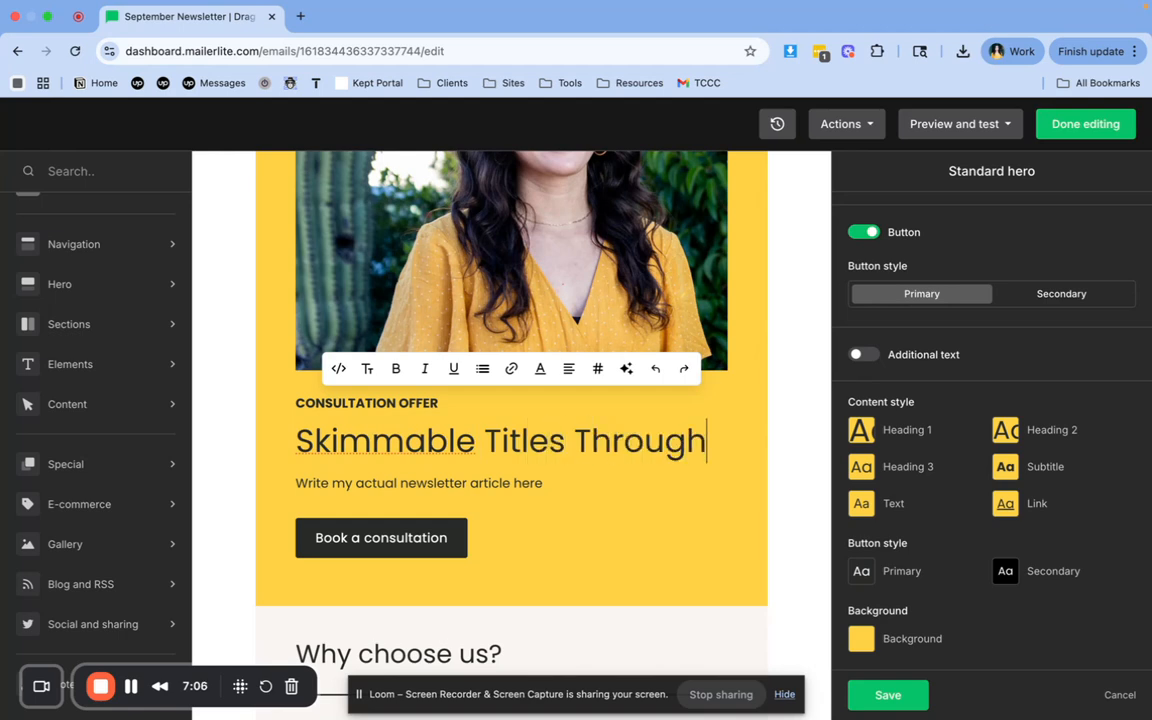
type("out Your Camp")
key("BackSpace")
key("BackSpace")
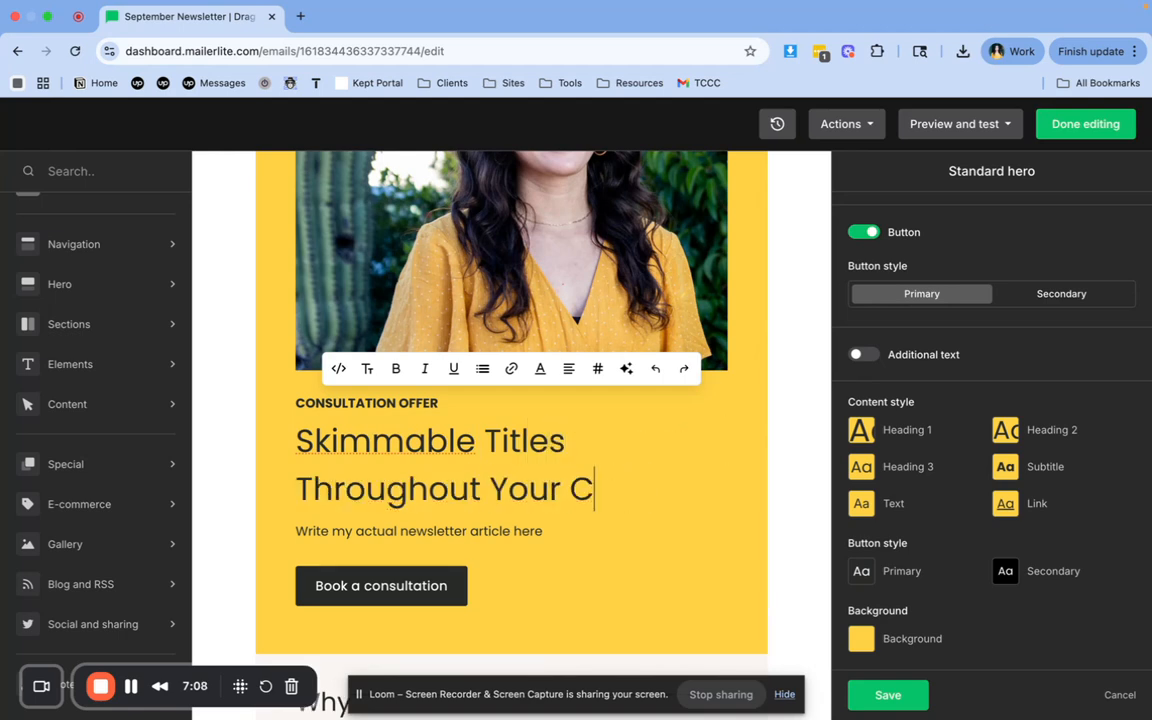
type("ampaigns")
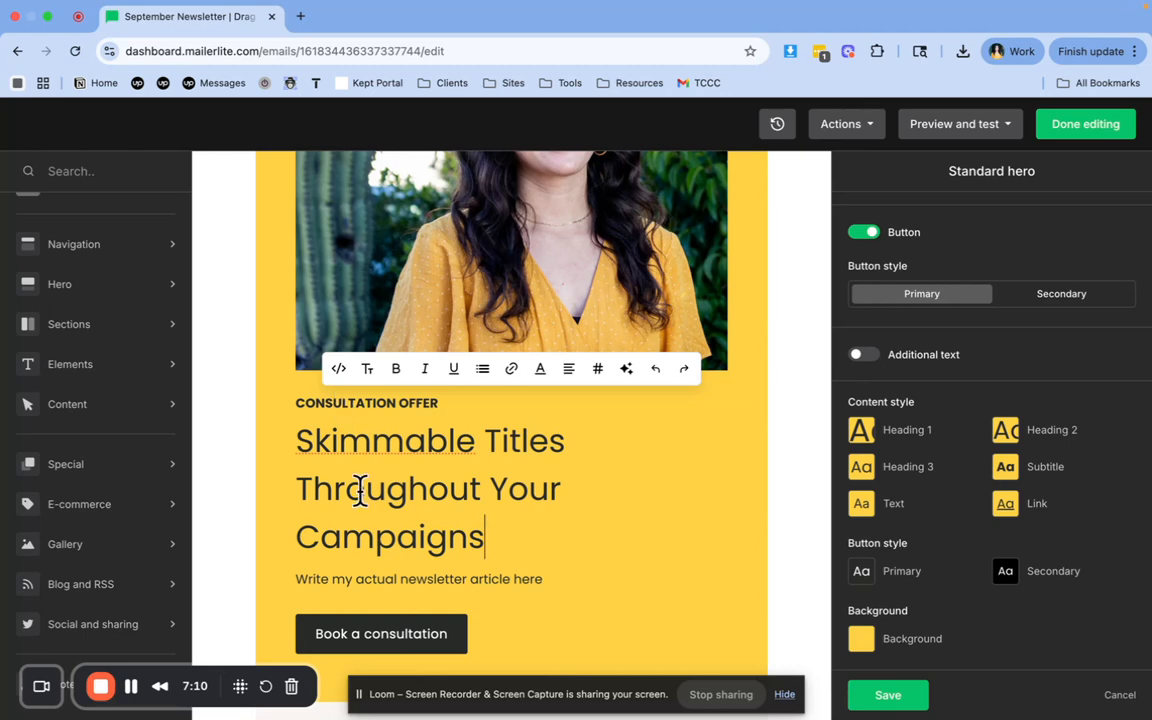
Select the label of the hero's consultation button and look over the sections below it down to the footer
scroll(345, 490, "down", 3)
triple_click(357, 494)
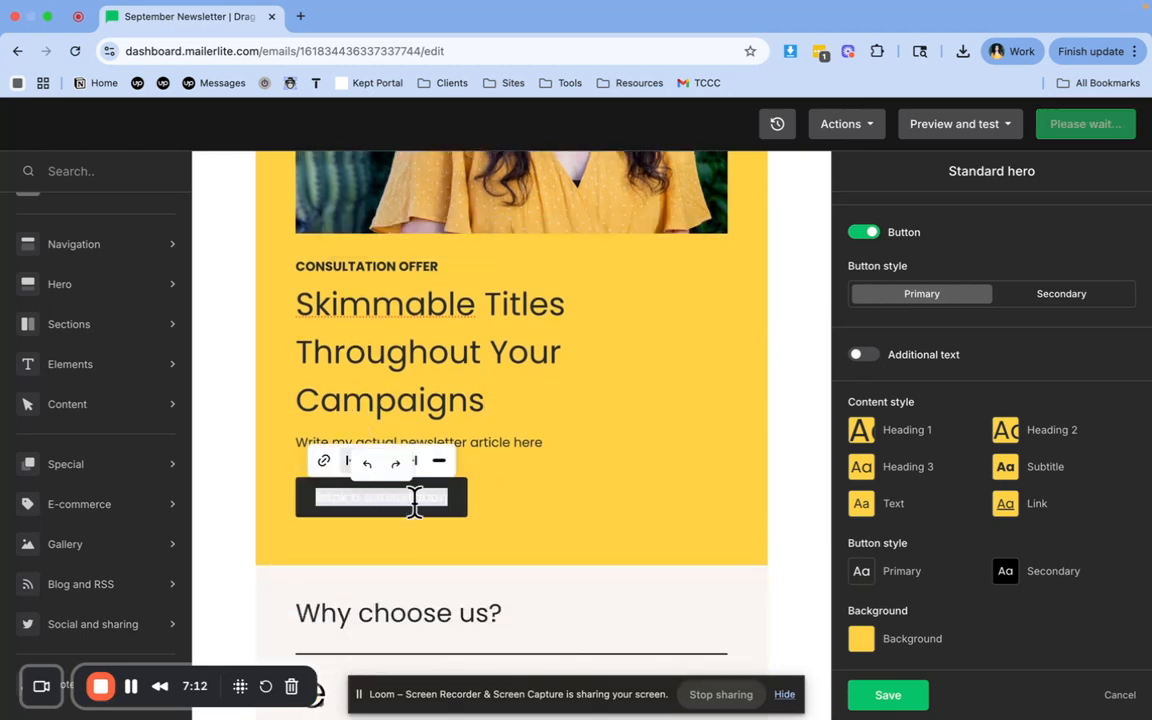
scroll(411, 501, "down", 2)
scroll(506, 406, "down", 5)
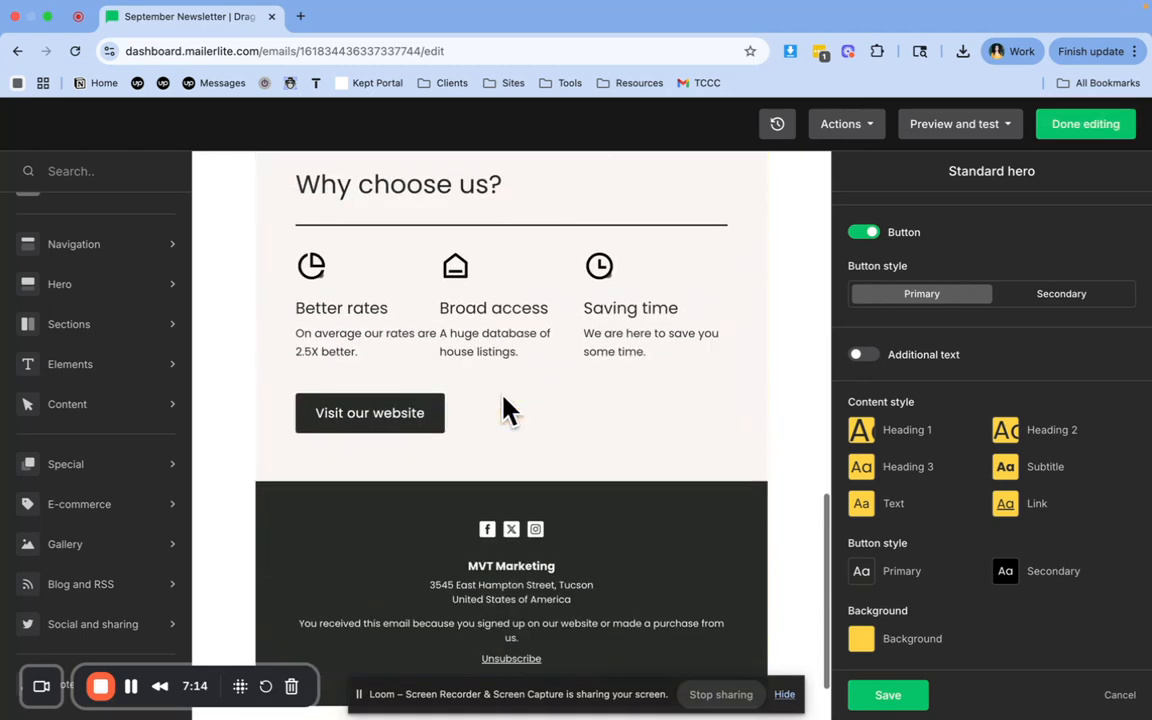
Set the preheader's web version link text to "Trouble Viewing? Open in browser"
scroll(506, 406, "up", 10)
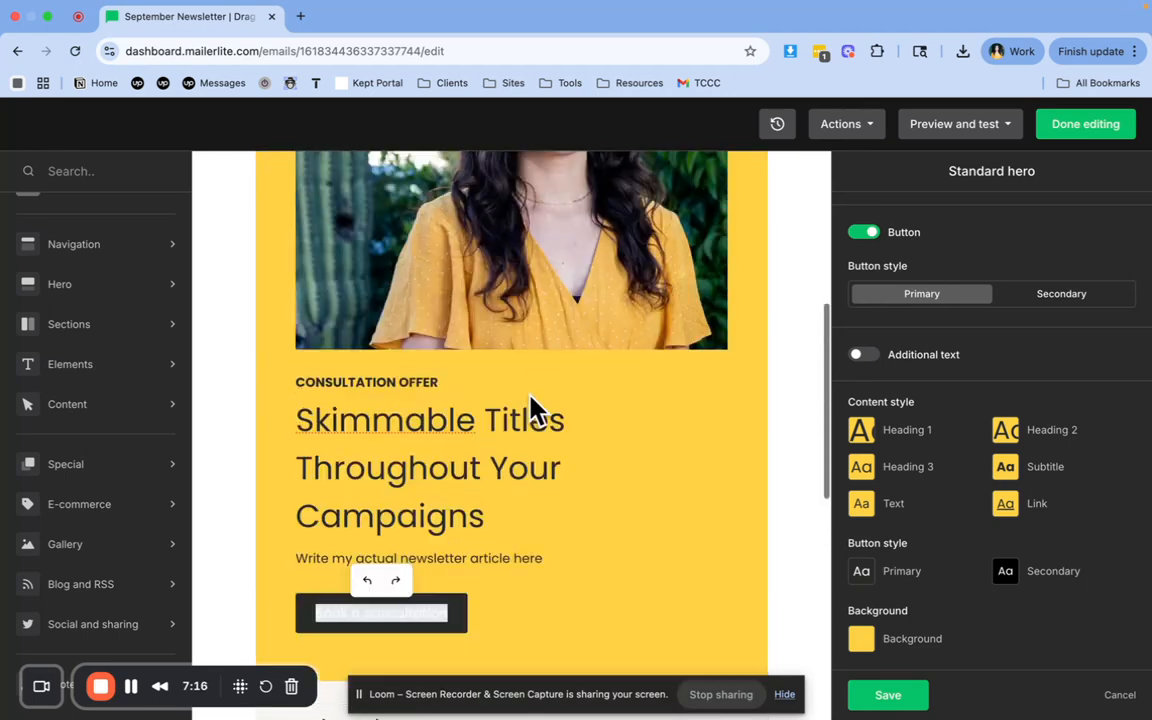
scroll(535, 410, "up", 3)
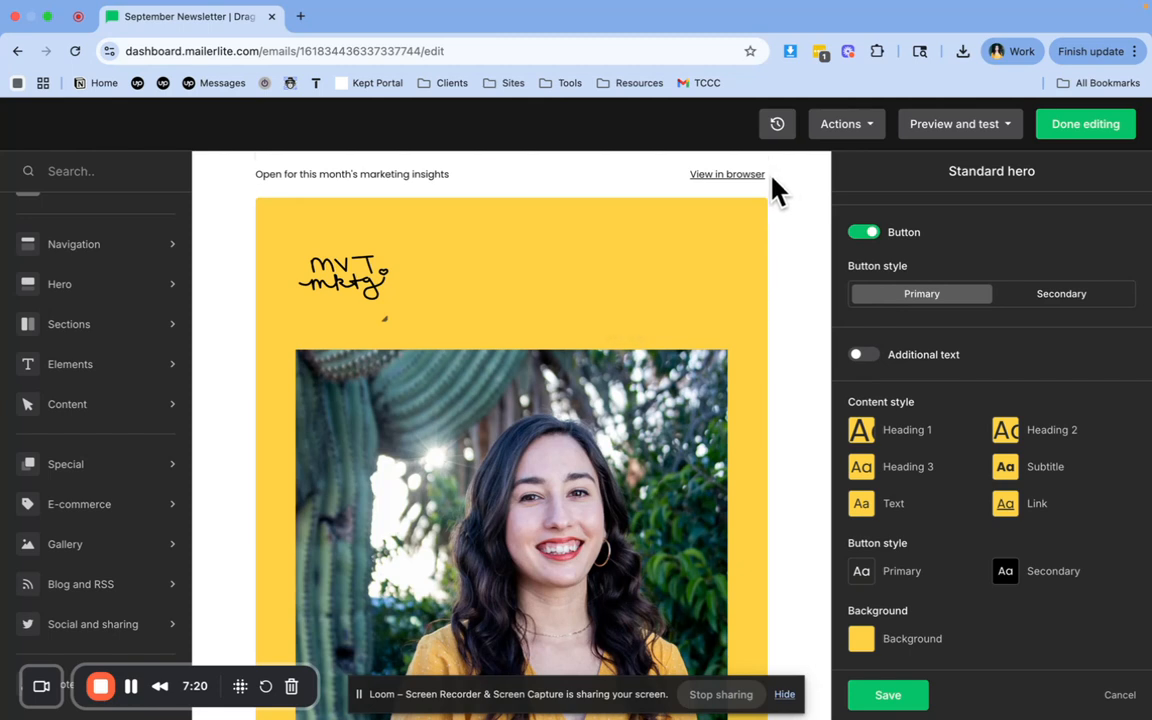
left_click(627, 185)
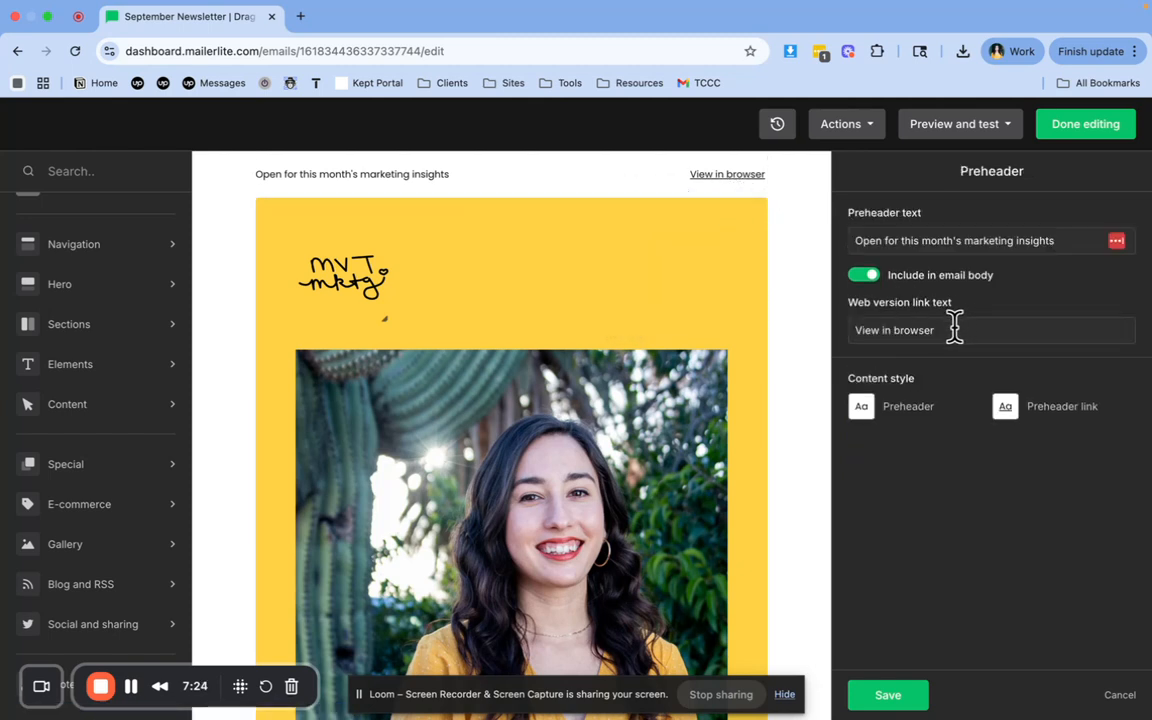
left_click(856, 326)
type("Trouble V")
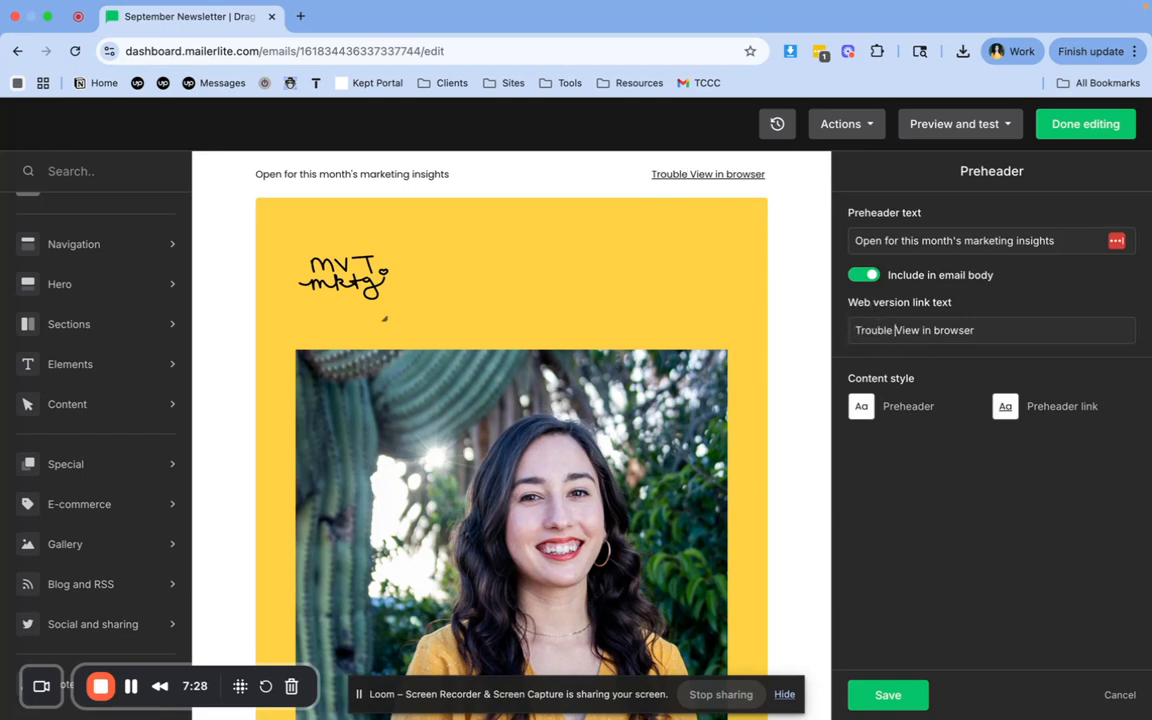
type("iewing? Op")
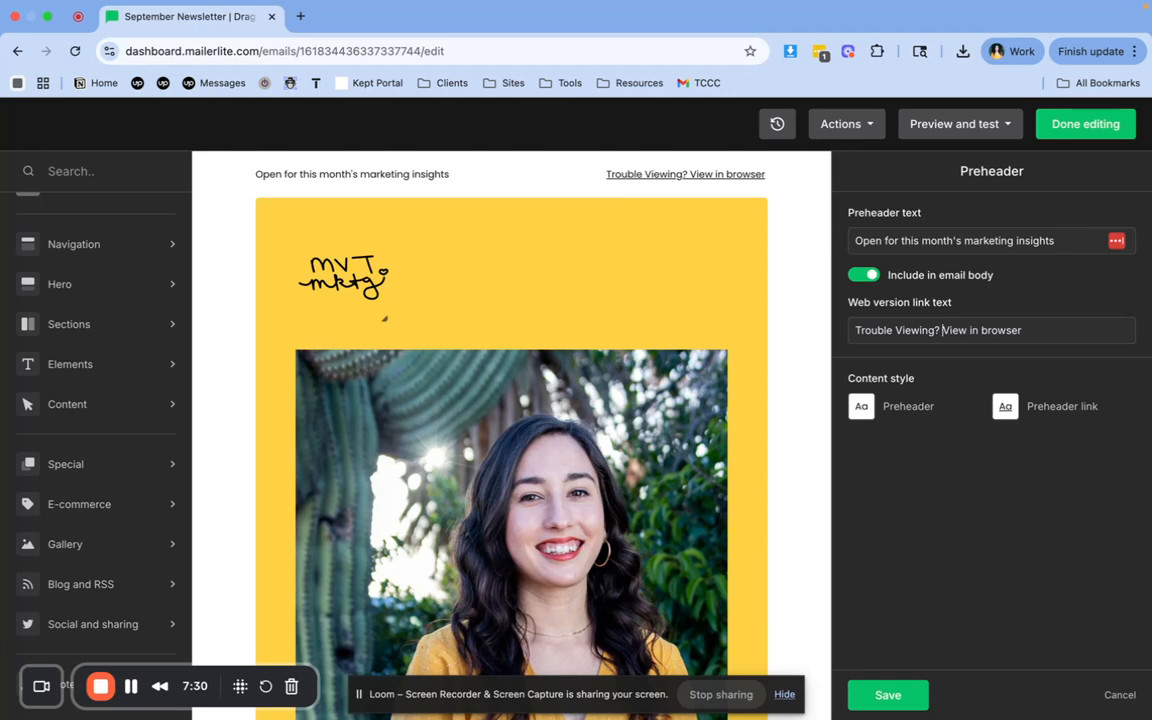
type("en")
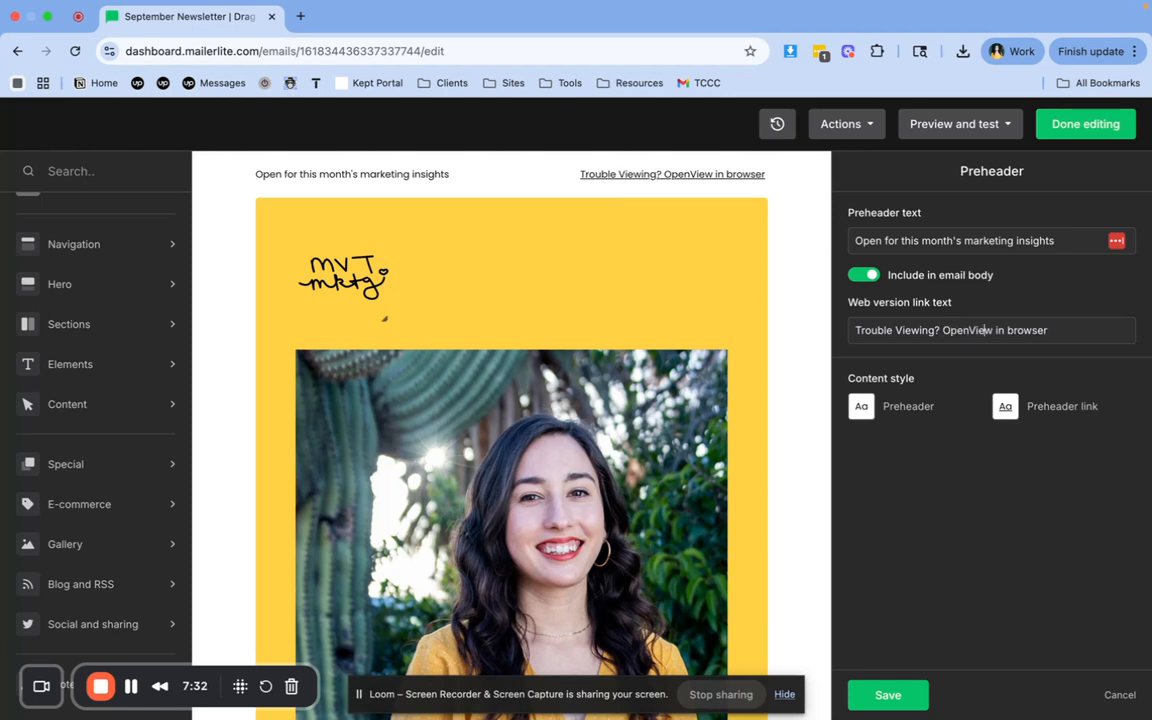
key("BackSpace")
key("BackSpace")
key("BackSpace")
key("BackSpace")
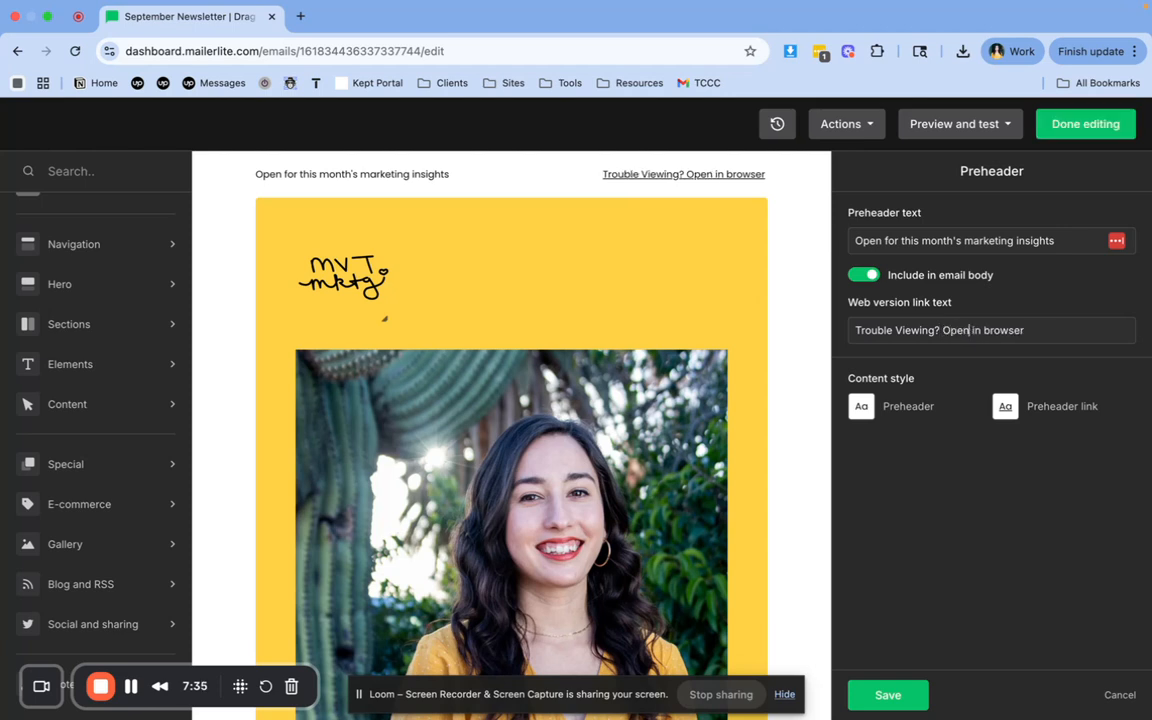
scroll(578, 340, "down", 5)
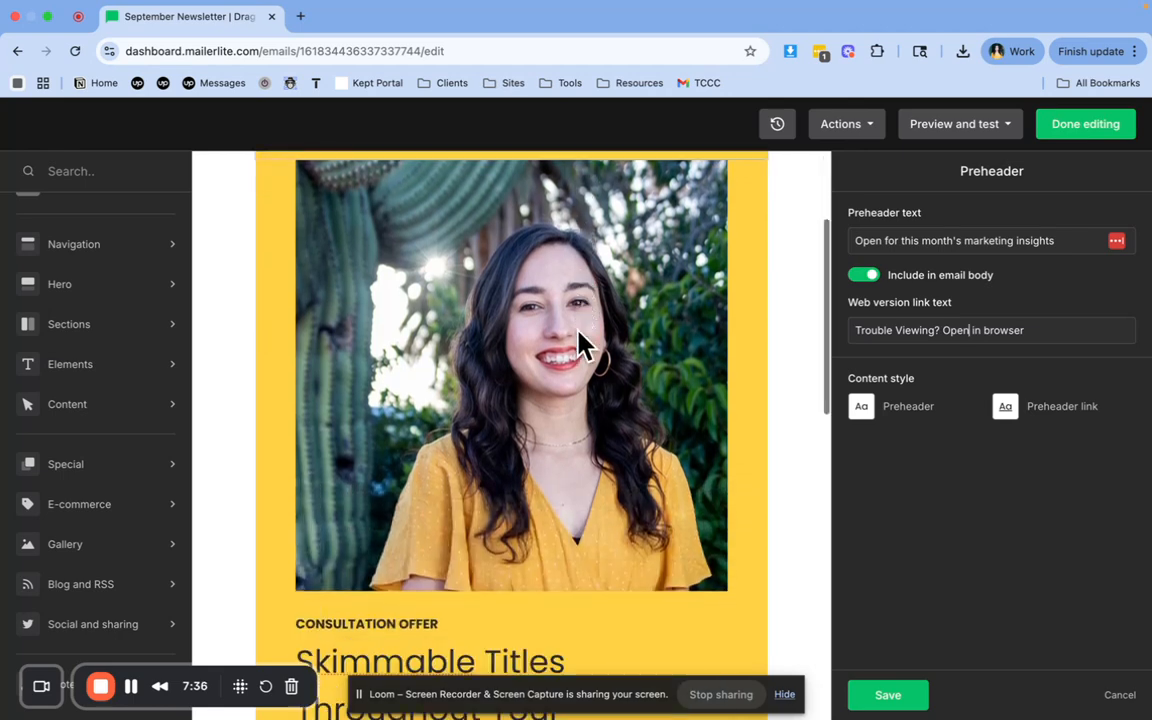
scroll(386, 301, "down", 5)
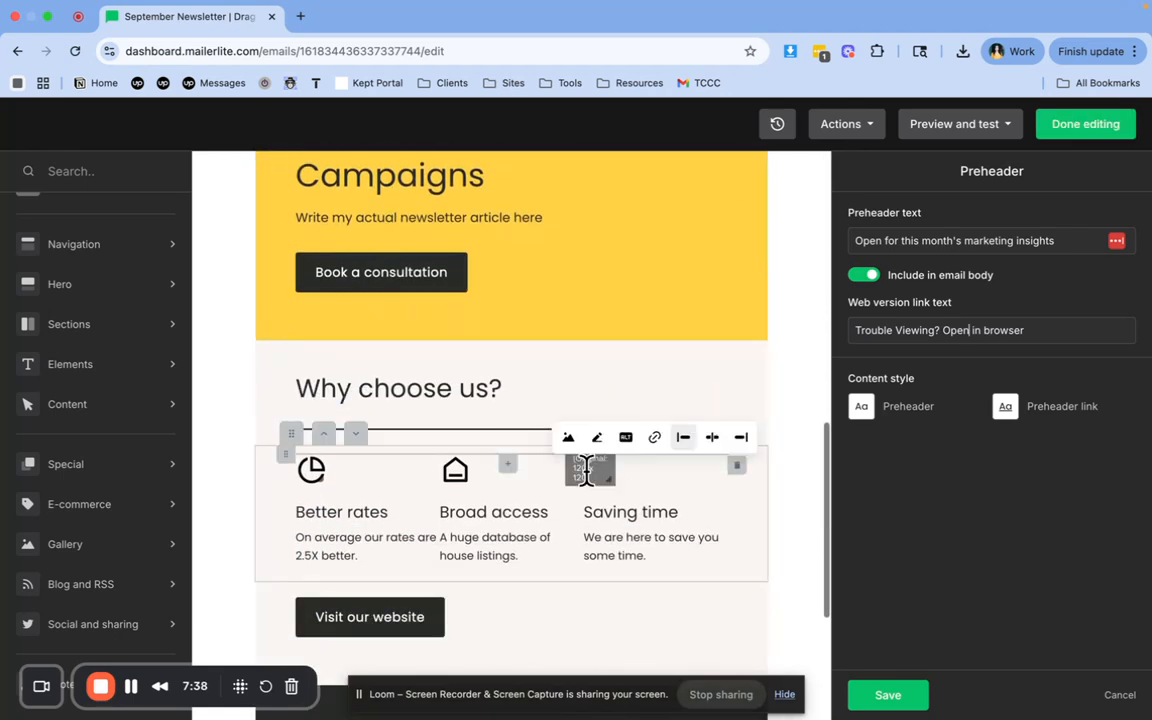
Send a test email of the newsletter to the account's e-mail address
left_click(957, 128)
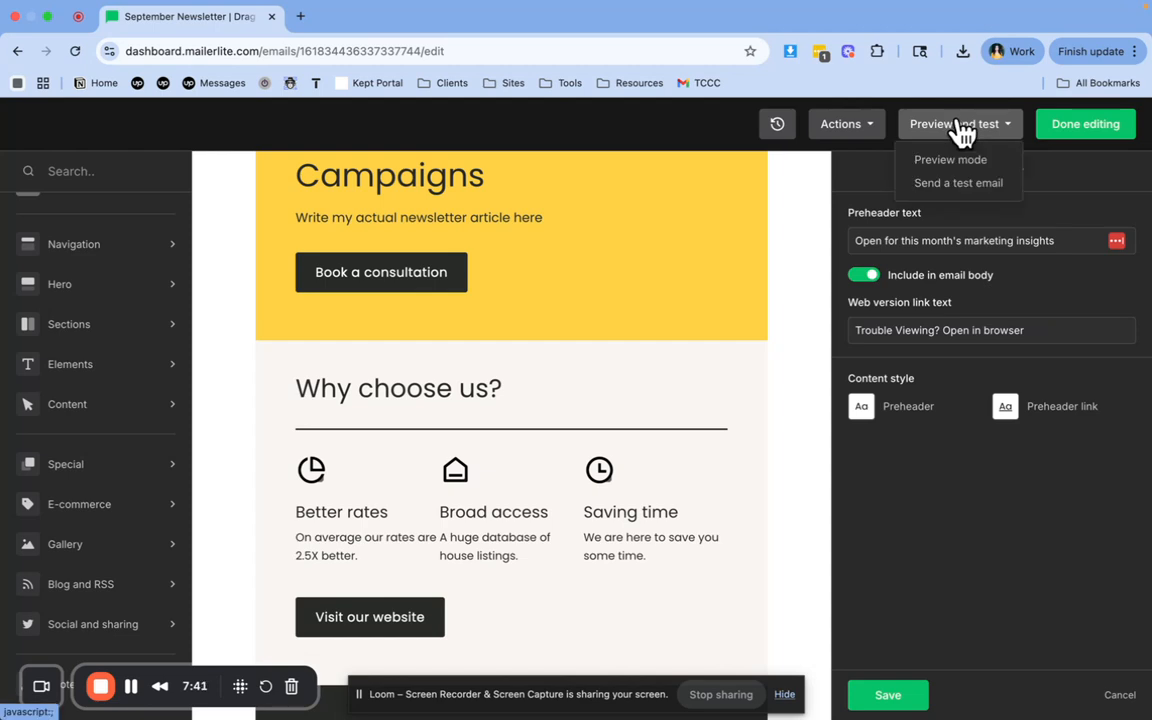
left_click(958, 184)
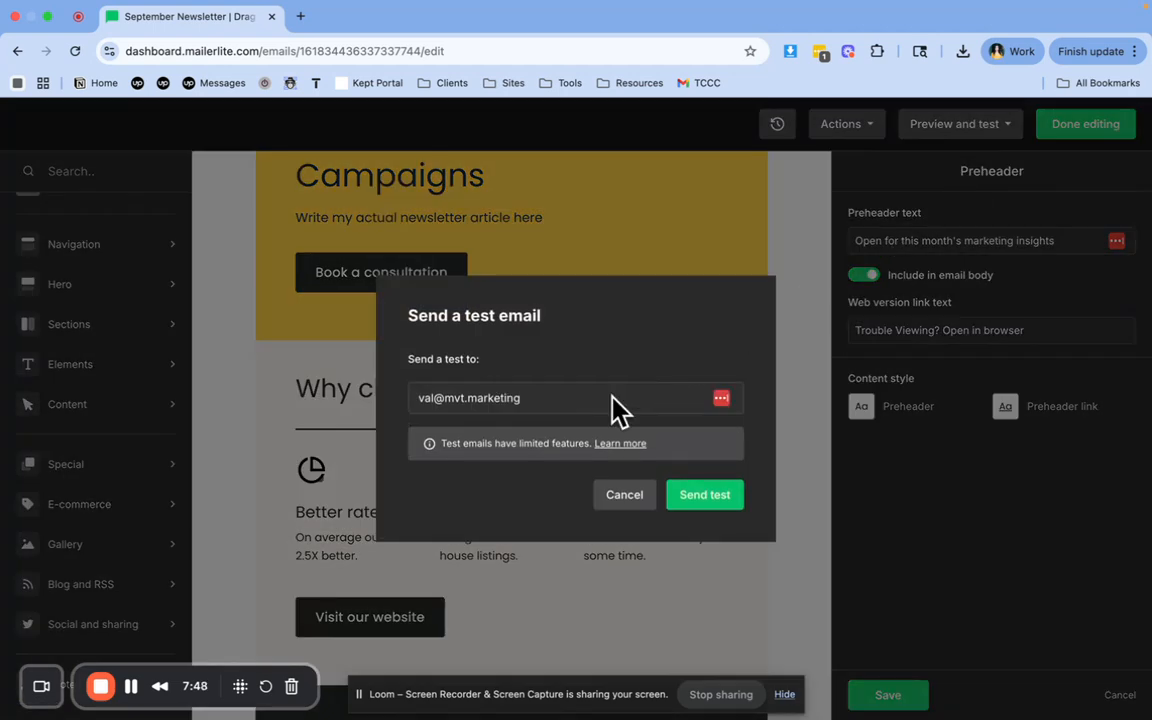
left_click(551, 399)
key("Escape")
left_click(690, 498)
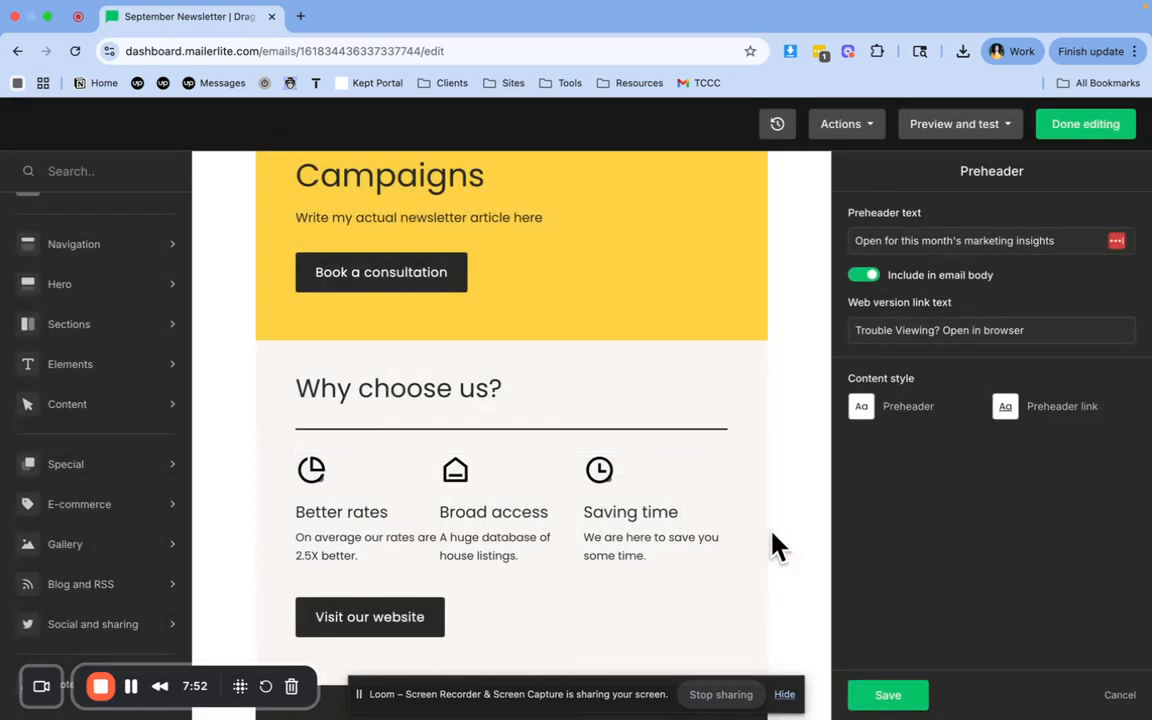
Replace the label of the hero's consultation button with "Read my latest blog"
scroll(760, 470, "down", 1)
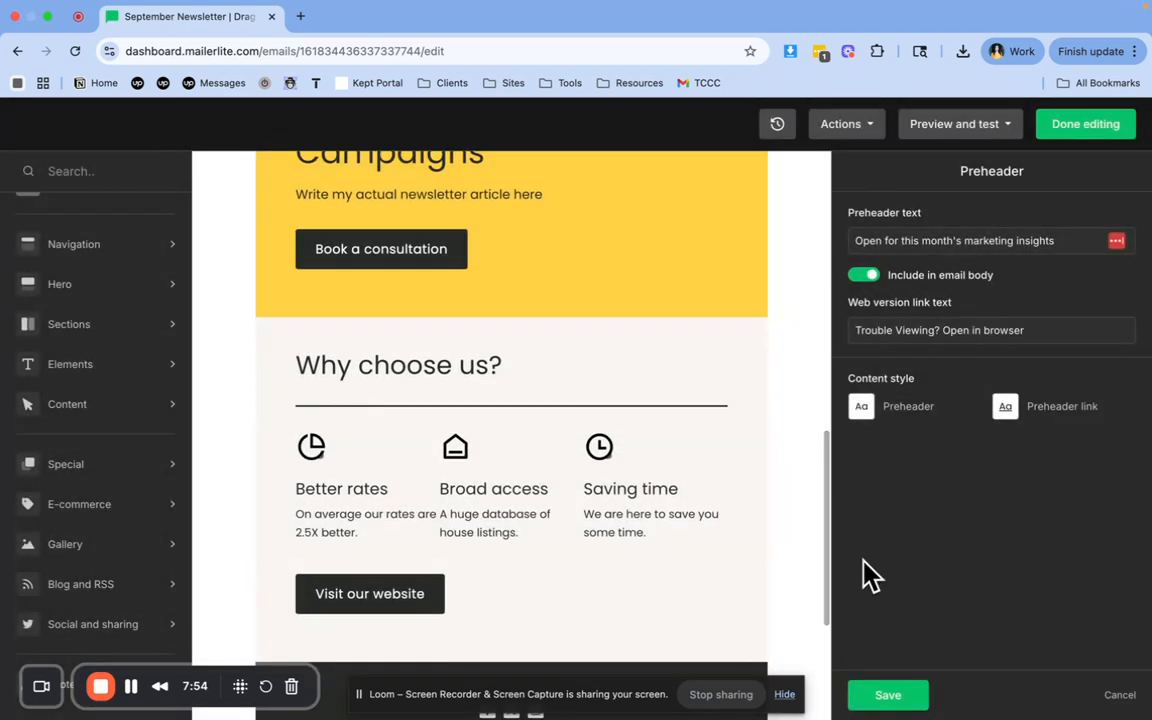
scroll(717, 494, "up", 5)
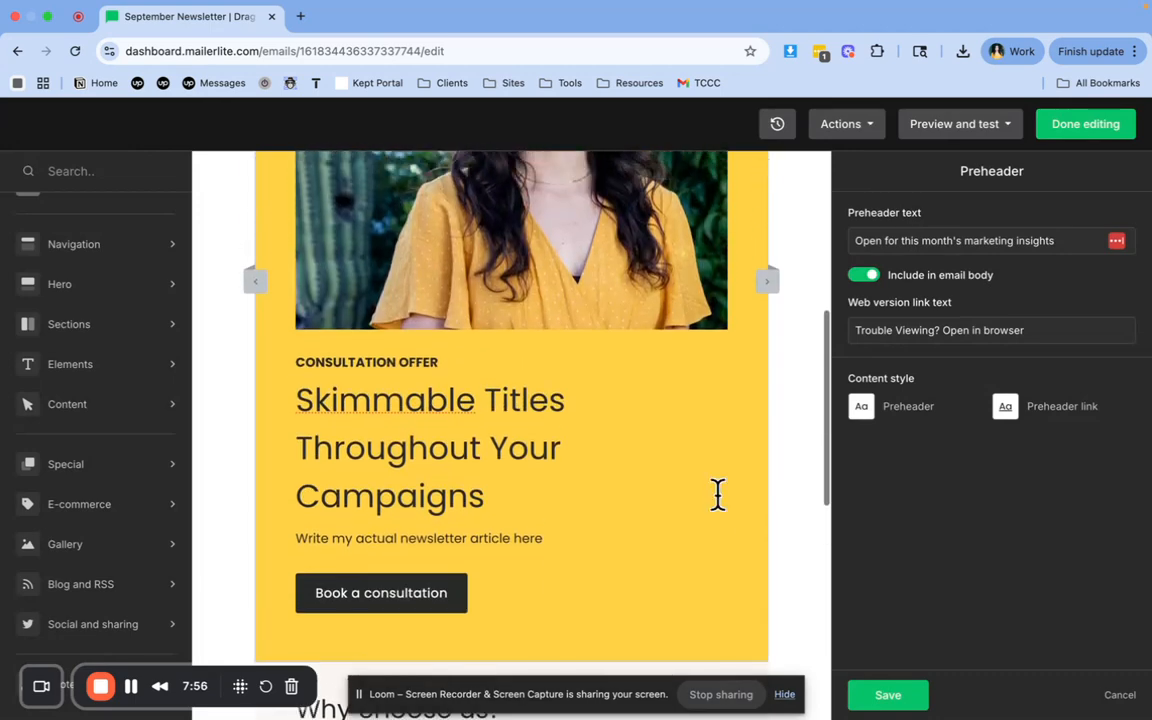
scroll(721, 503, "down", 1)
scroll(725, 512, "up", 5)
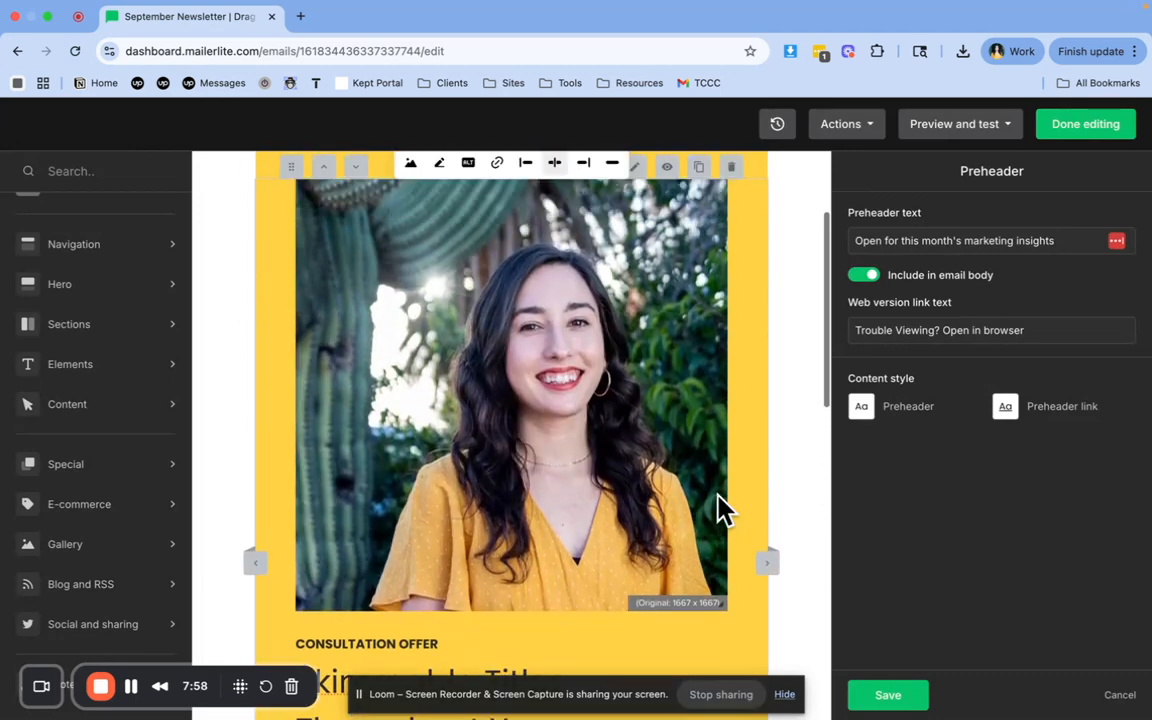
scroll(545, 553, "down", 5)
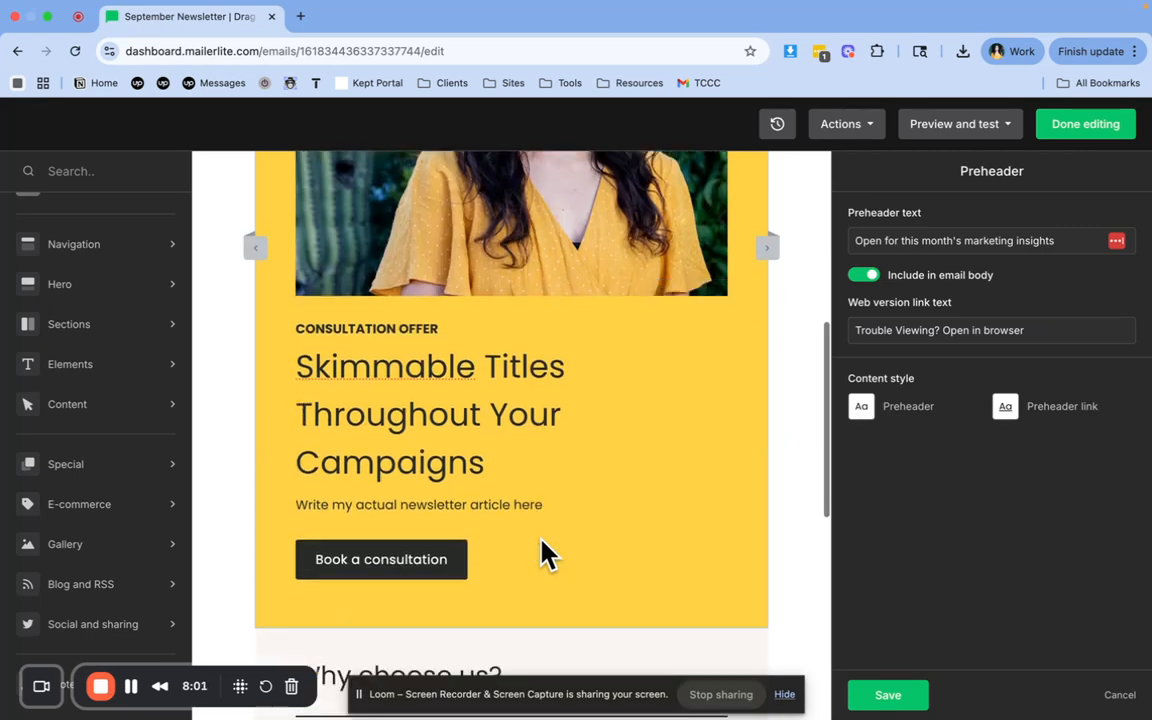
left_click(396, 558)
triple_click(391, 560)
type("R")
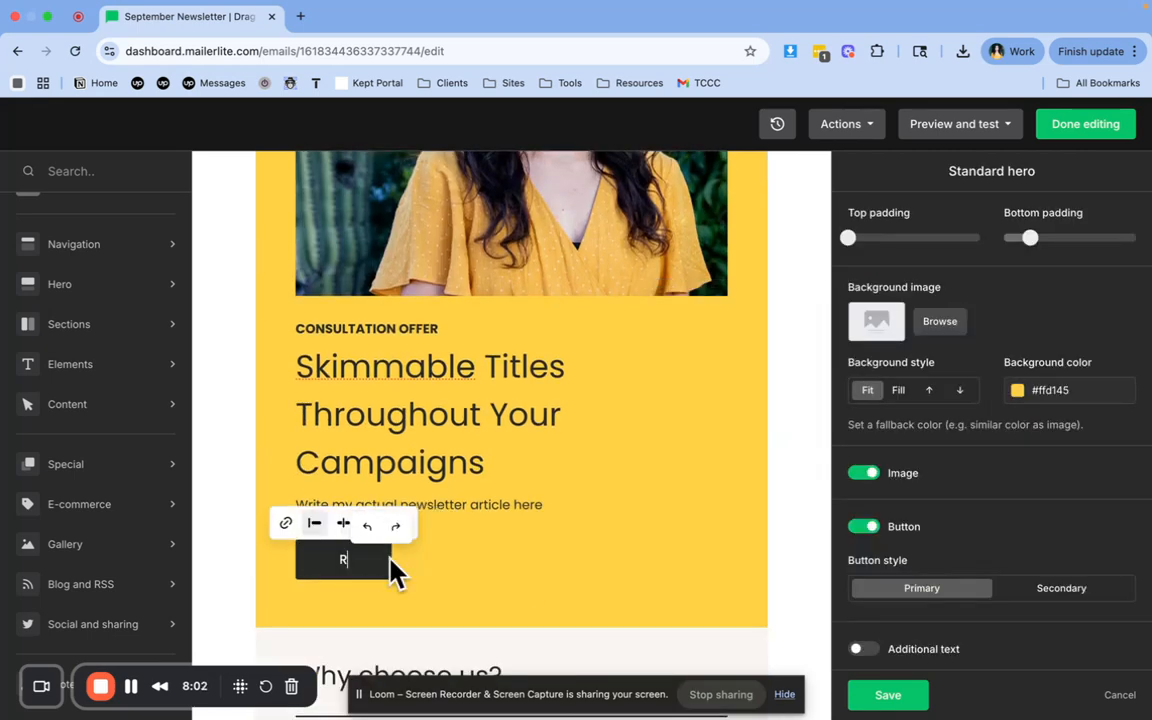
type("ead my latest bl")
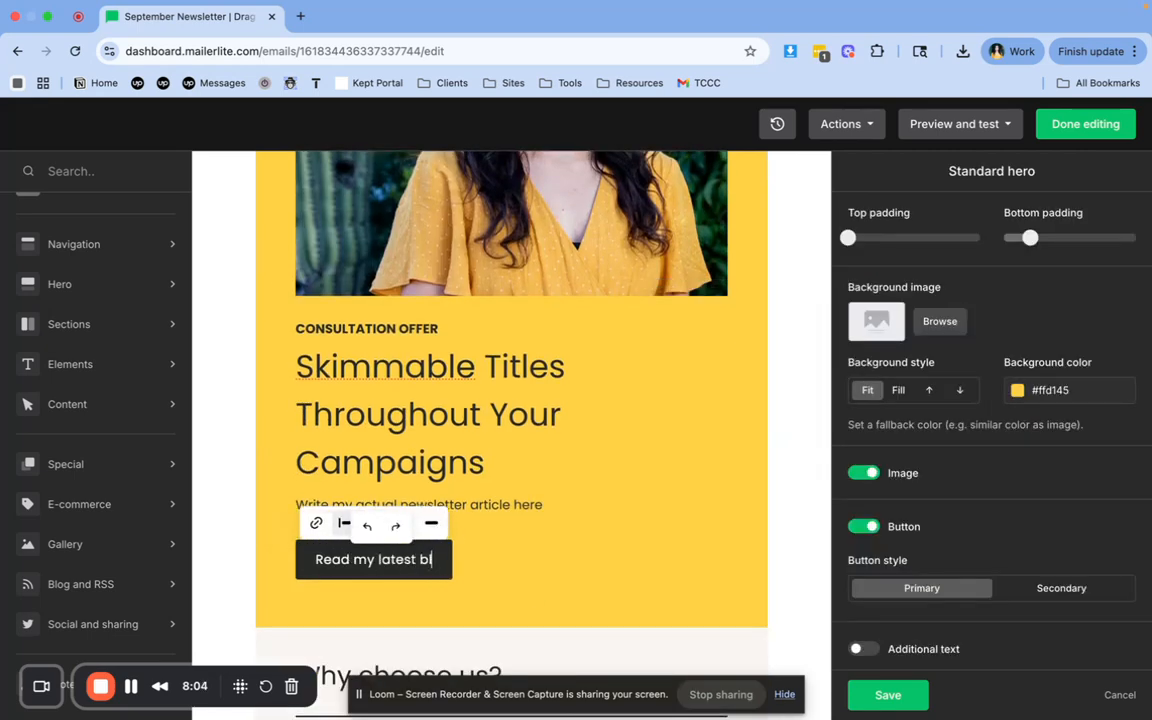
type("og")
left_click(415, 580)
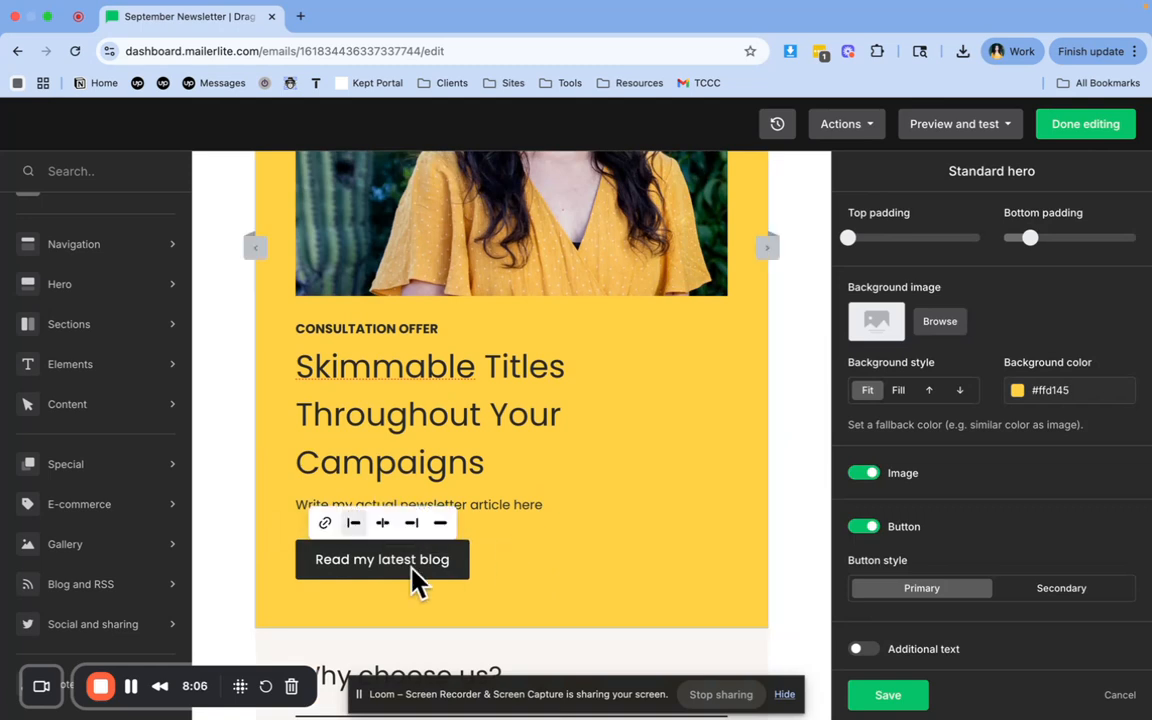
left_click(324, 522)
left_click(373, 561)
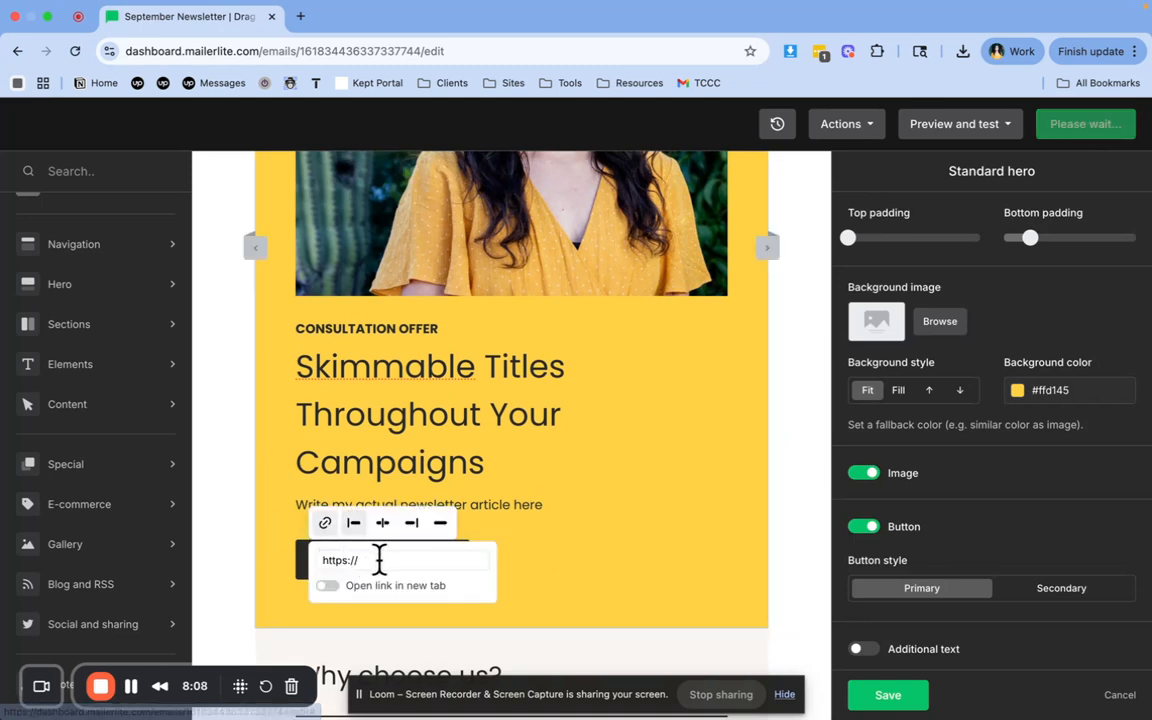
type("mvt.marketing")
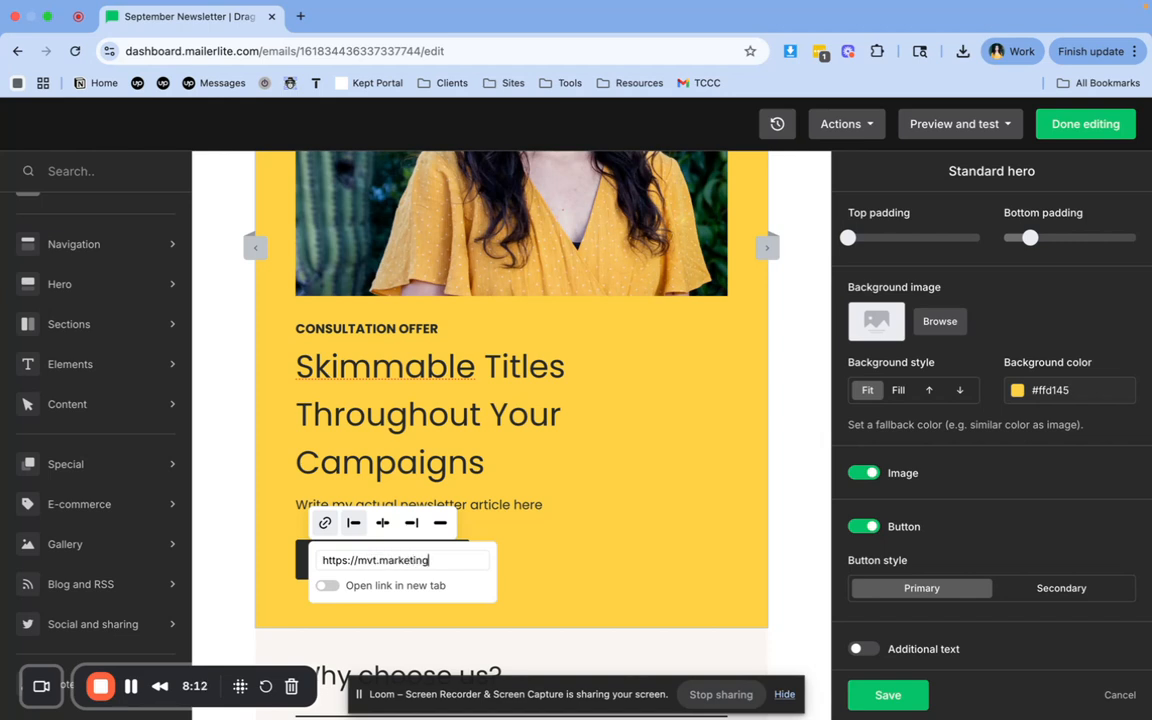
type("/blog")
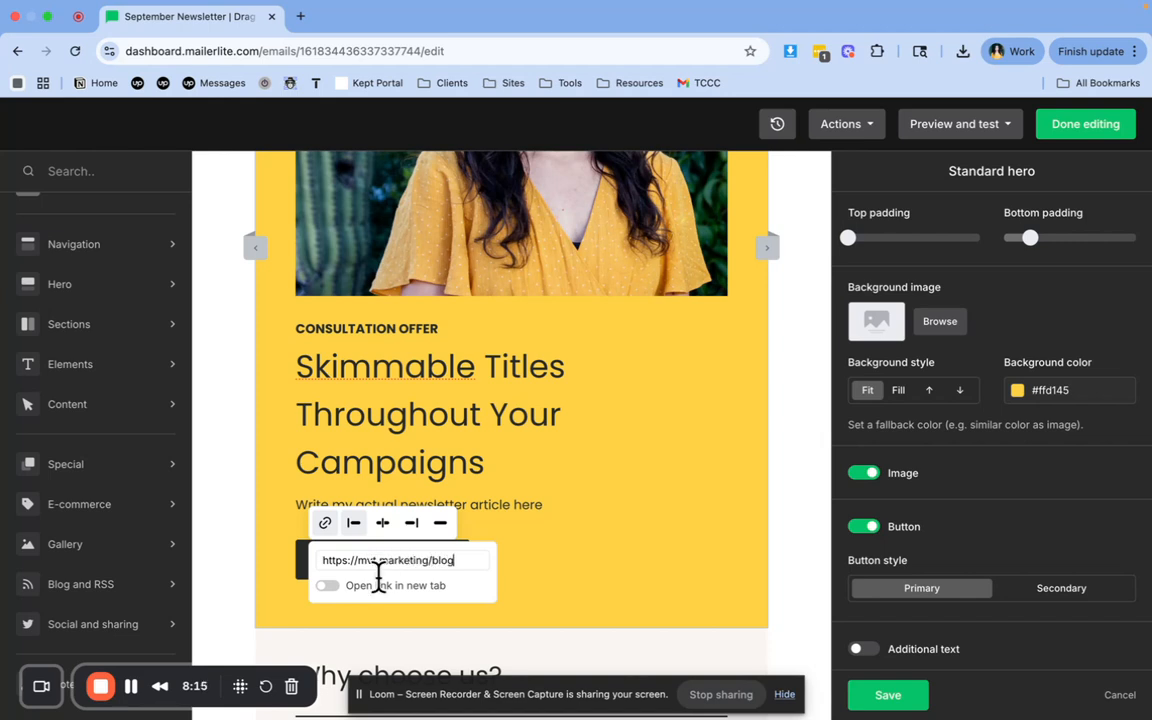
left_click(327, 587)
left_click(557, 614)
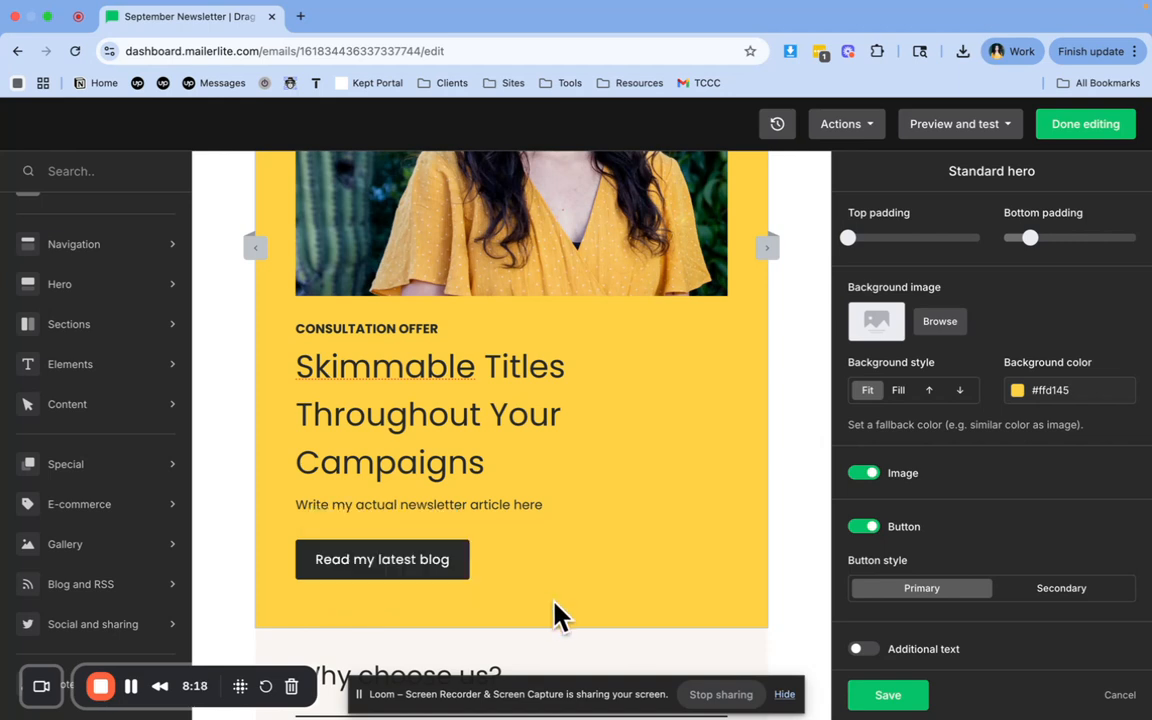
Delete the "Why choose us?" title, the divider, the three-column features block and the "Visit our website" button block above the footer
scroll(557, 614, "down", 4)
left_click(635, 452)
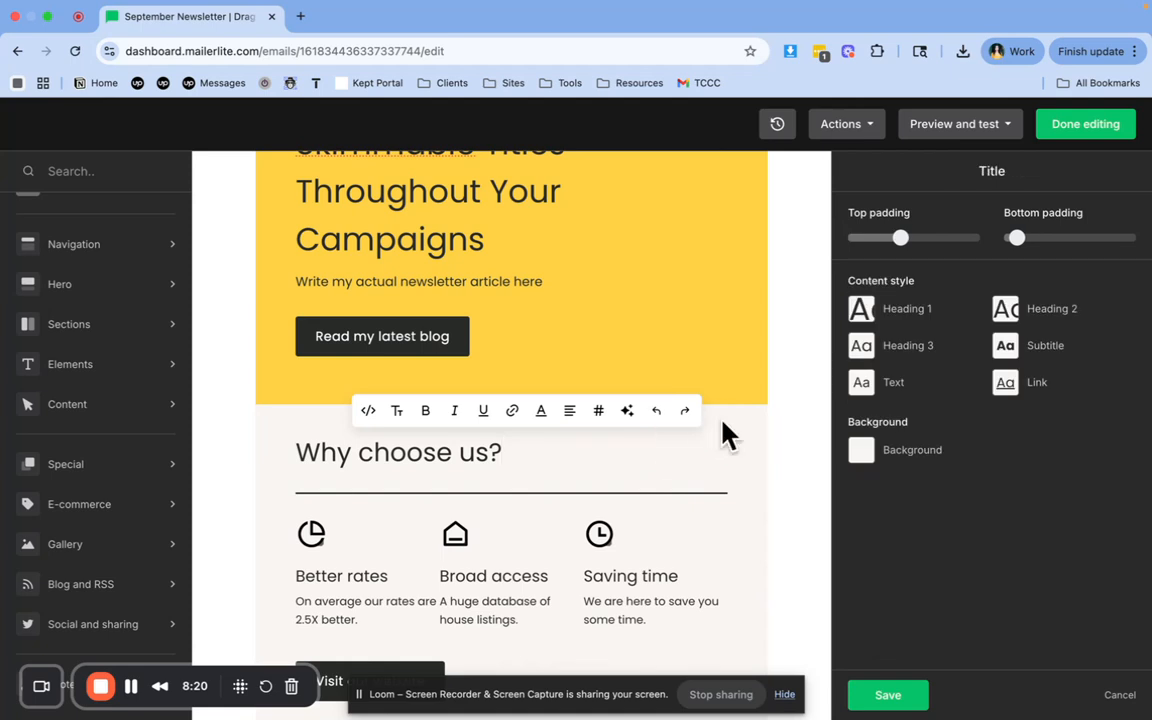
left_click(830, 428)
left_click(731, 392)
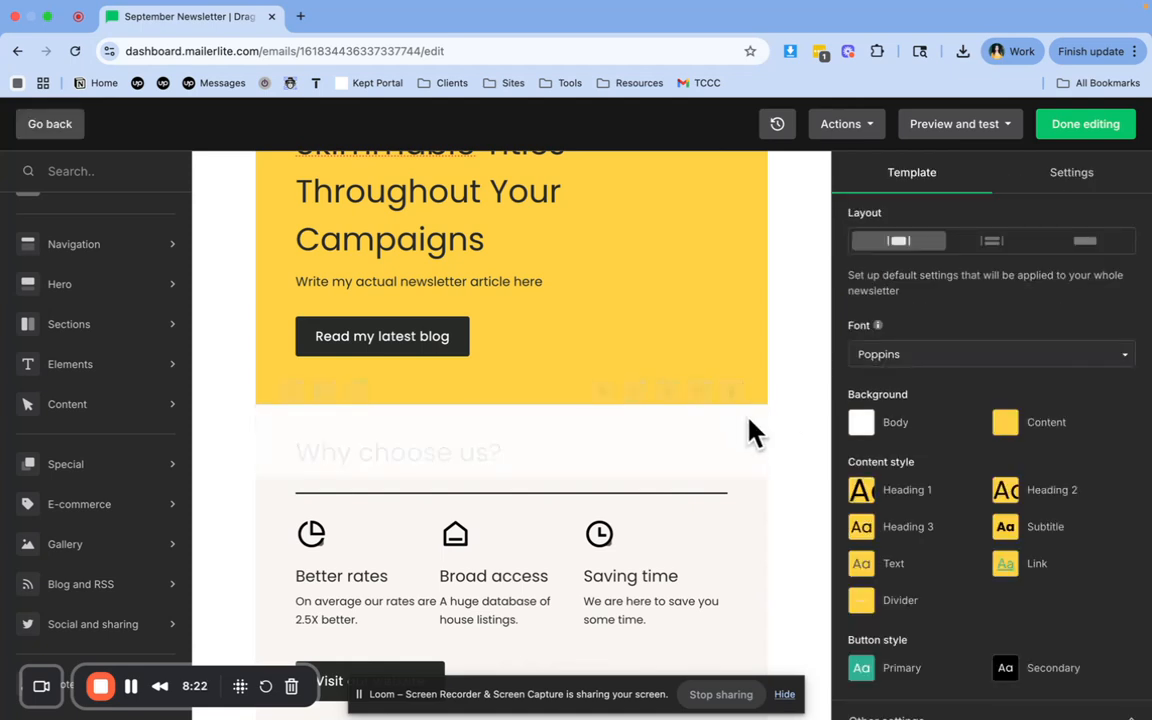
left_click(731, 394)
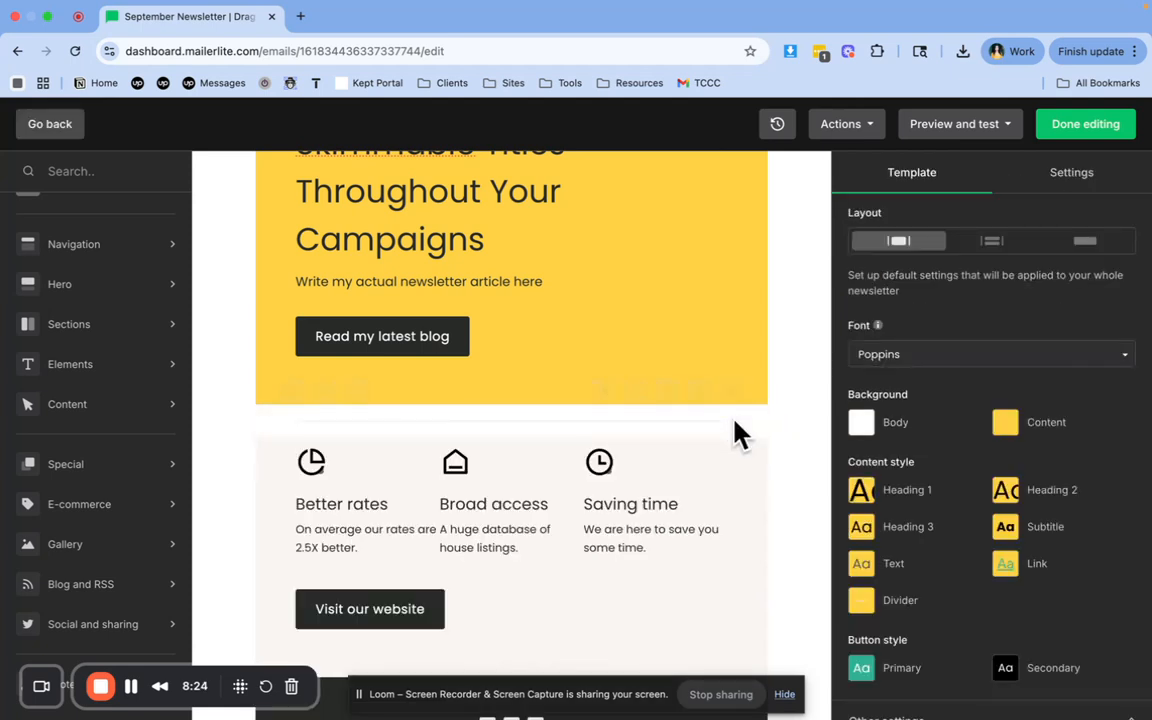
left_click(731, 392)
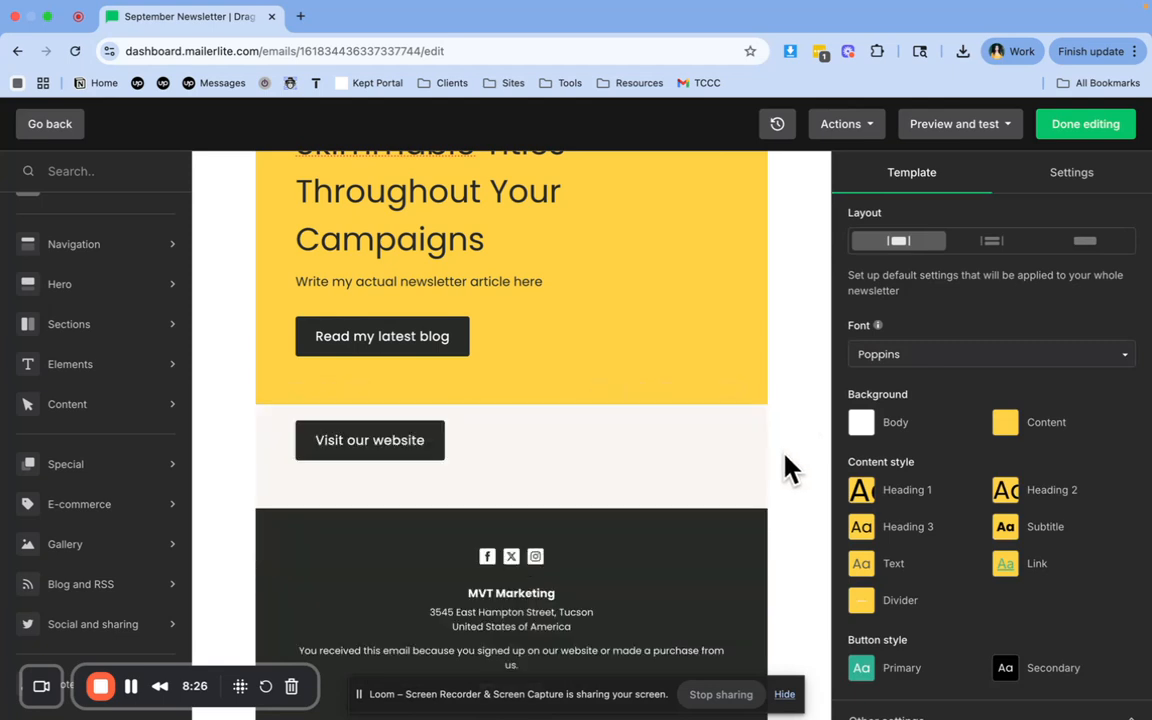
left_click(731, 392)
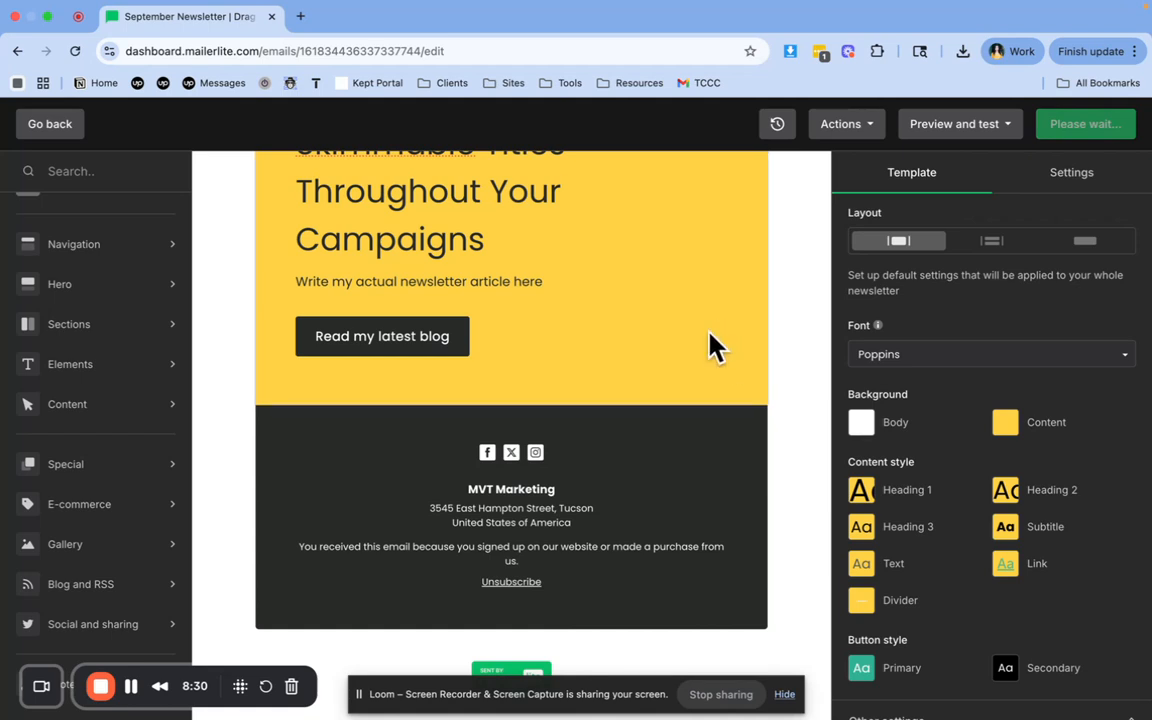
Review the footer block's social link, unsubscribe text and style settings, and save the block
left_click(586, 460)
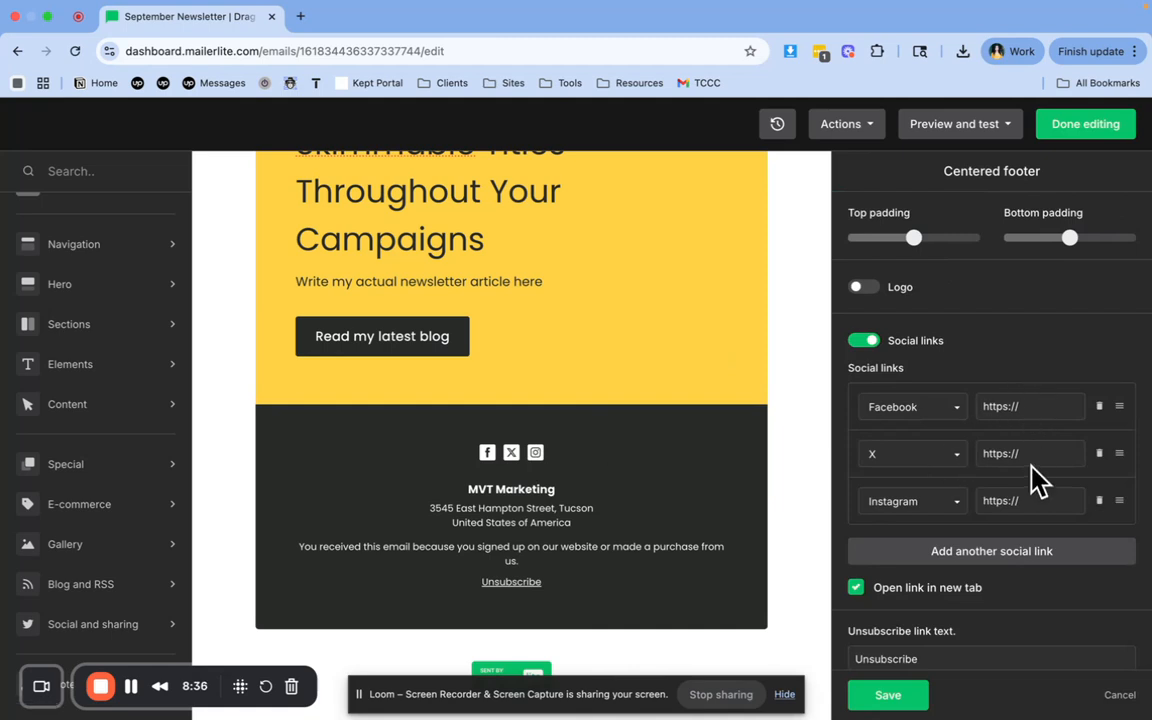
left_click(1039, 497)
scroll(1042, 500, "down", 1)
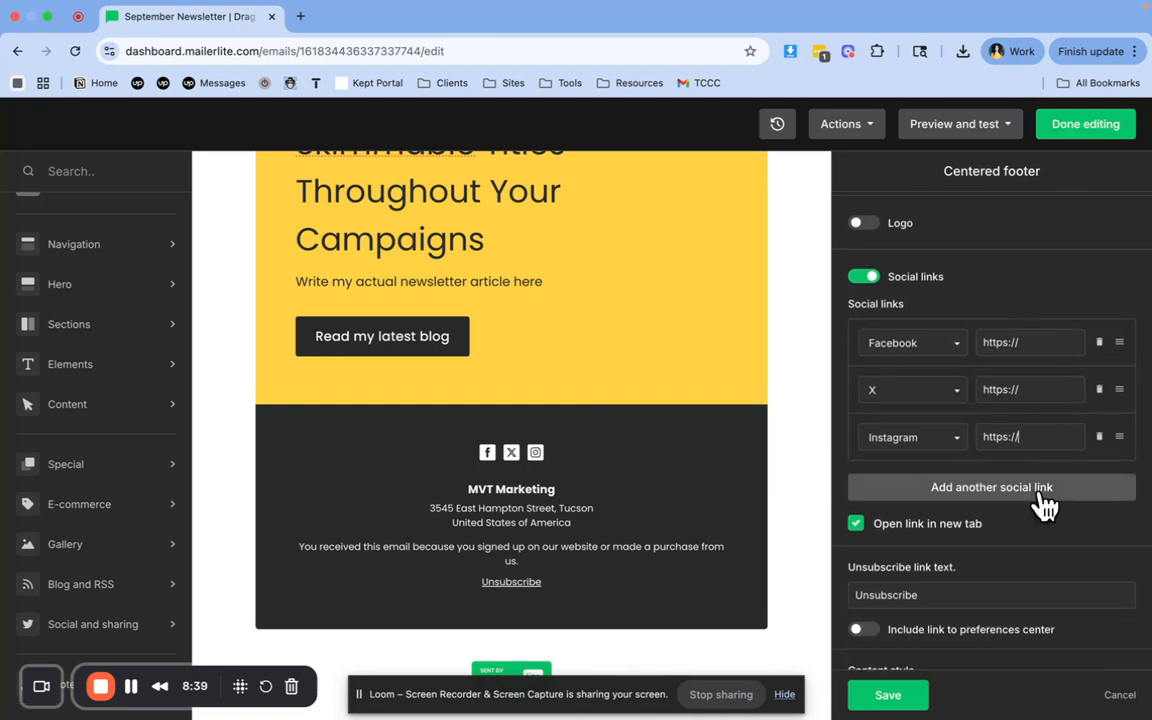
scroll(1045, 505, "down", 3)
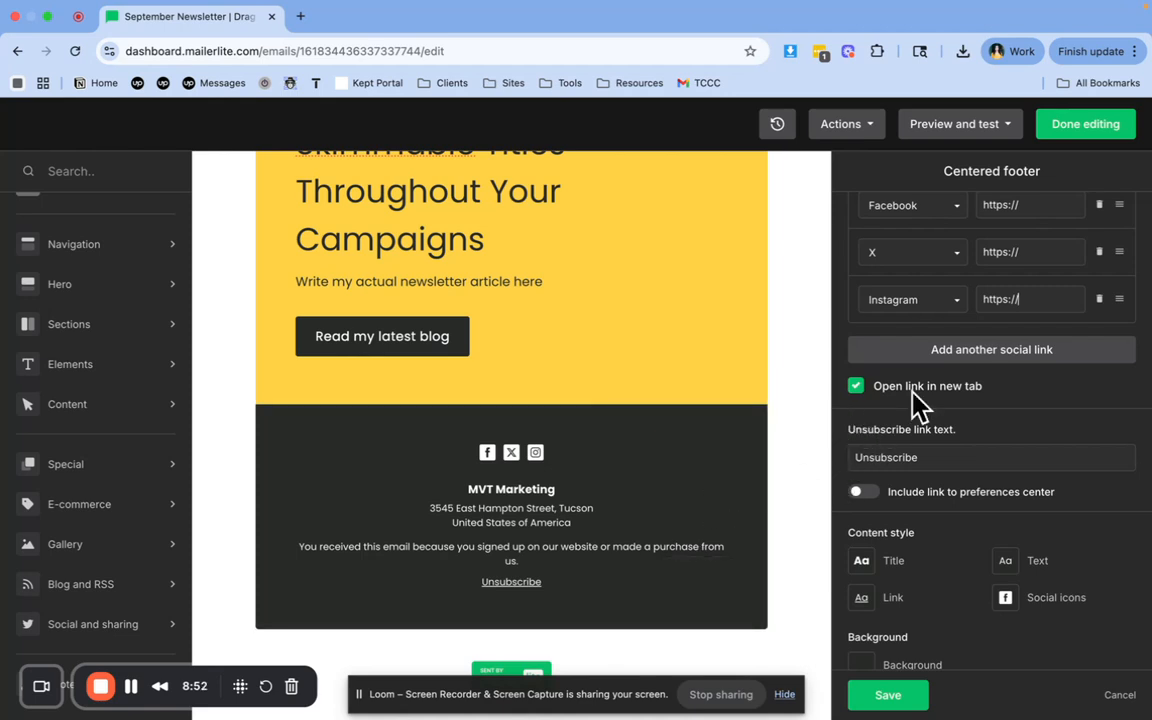
scroll(918, 400, "up", 1)
scroll(918, 402, "down", 2)
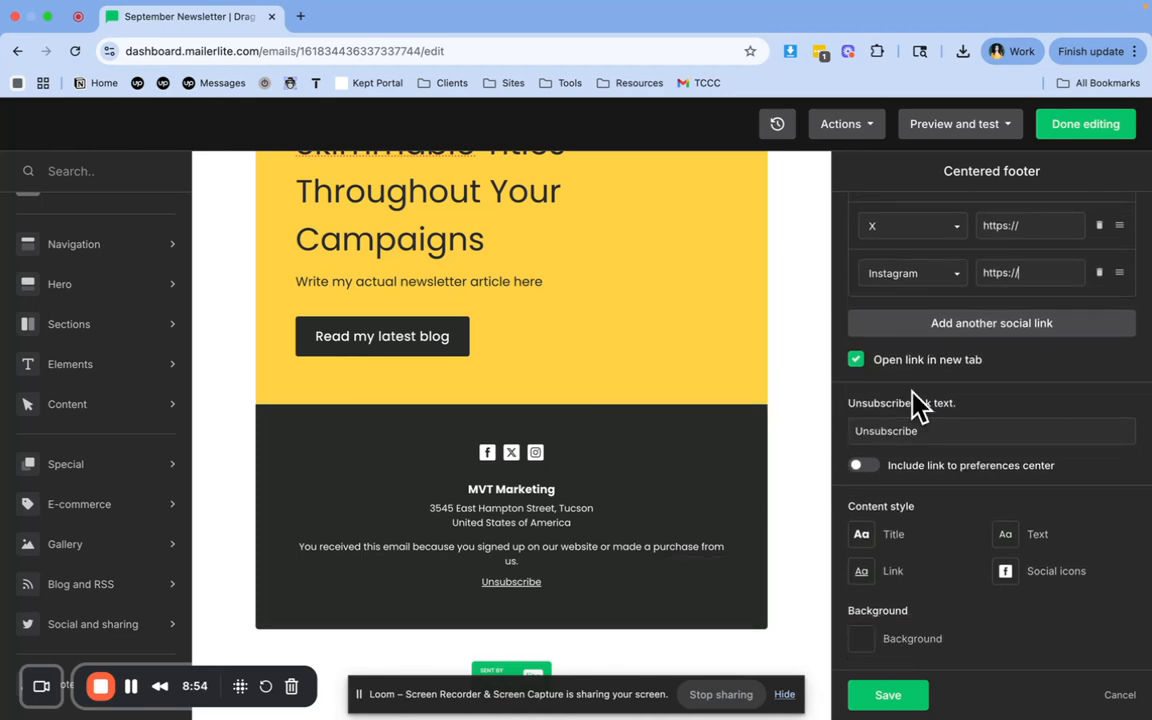
left_click(903, 697)
Send another test email of the edited newsletter to the account's e-mail address
scroll(778, 362, "up", 1)
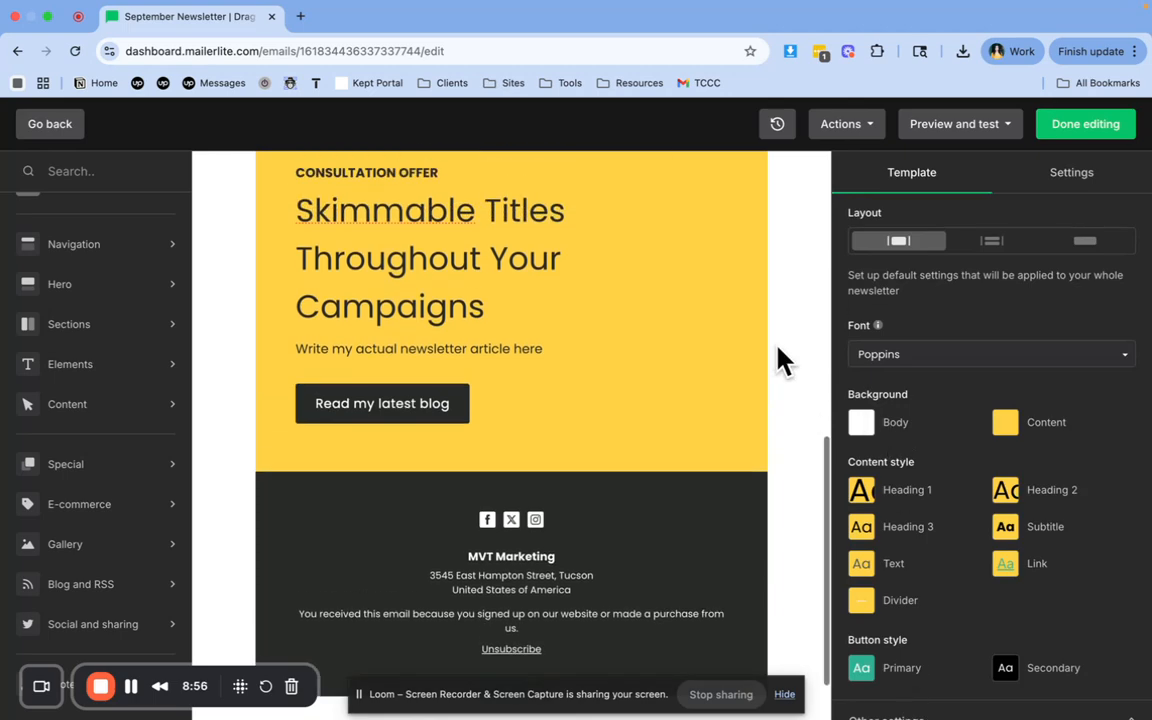
left_click(944, 128)
left_click(934, 182)
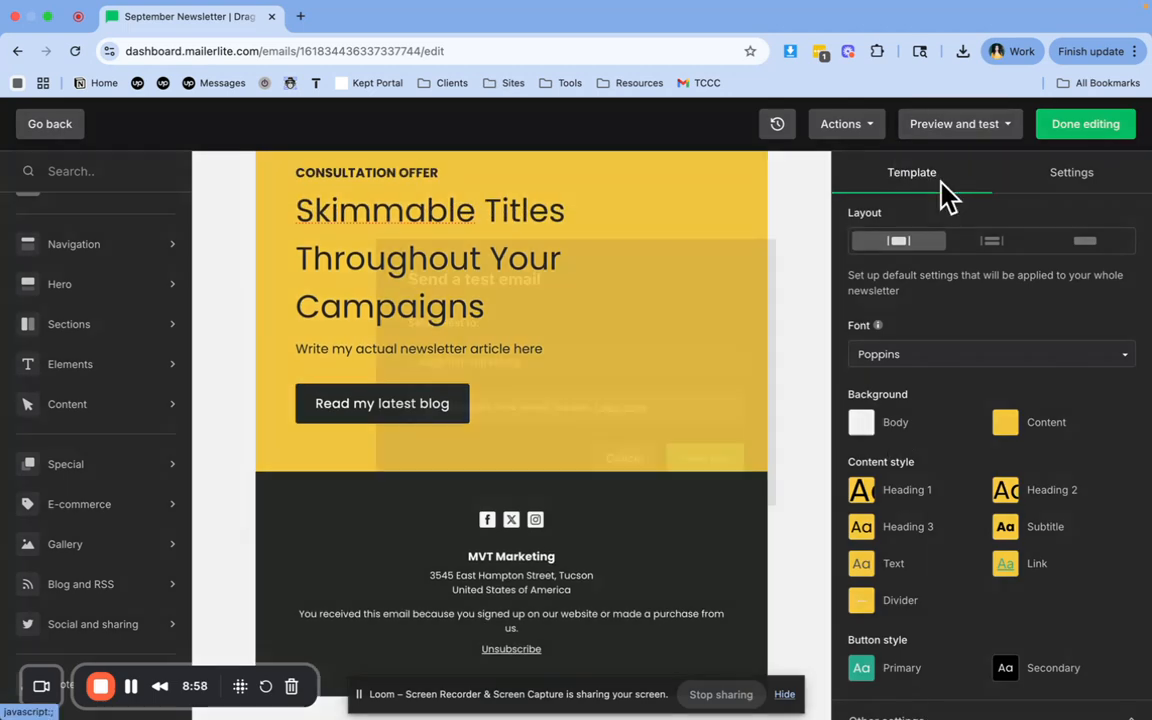
left_click(733, 497)
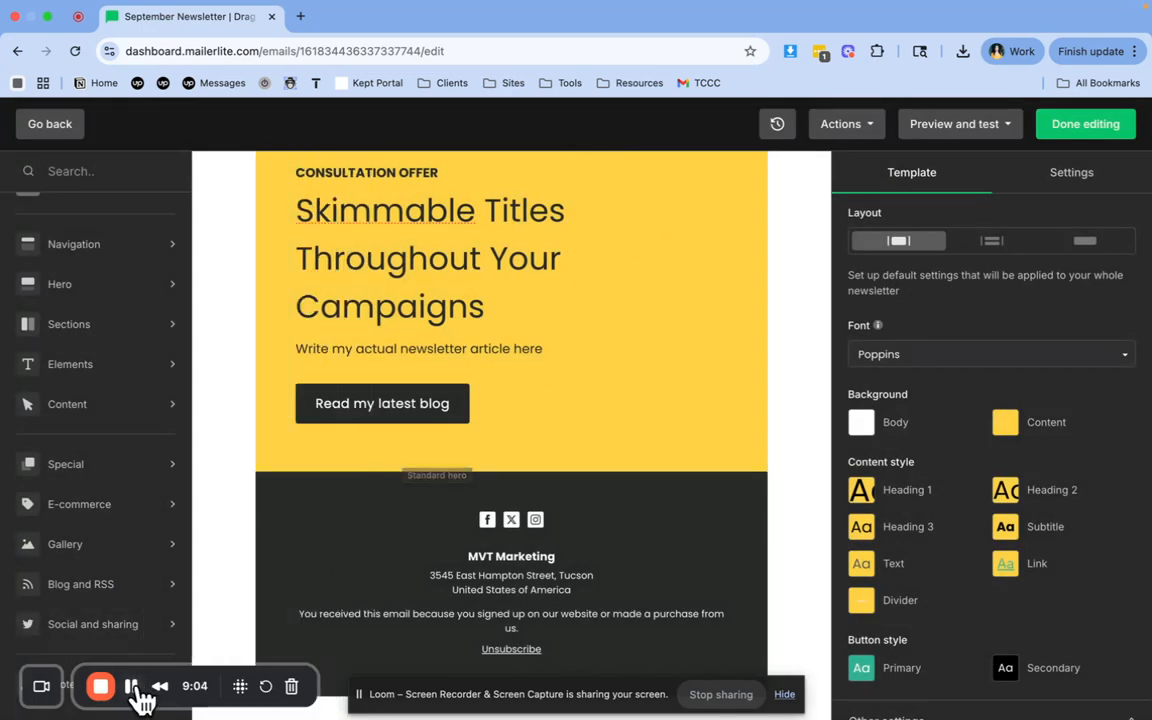
Switch to the received September Newsletter test email in Gmail and examine its preheader line
left_click(131, 687)
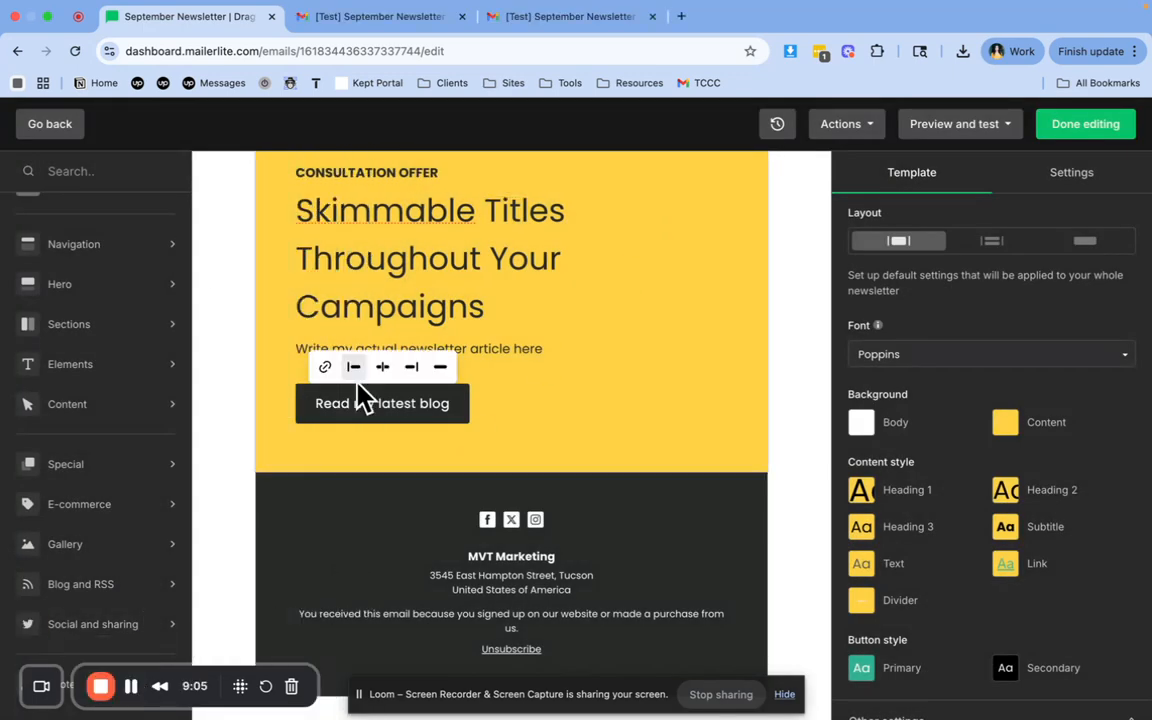
left_click(414, 16)
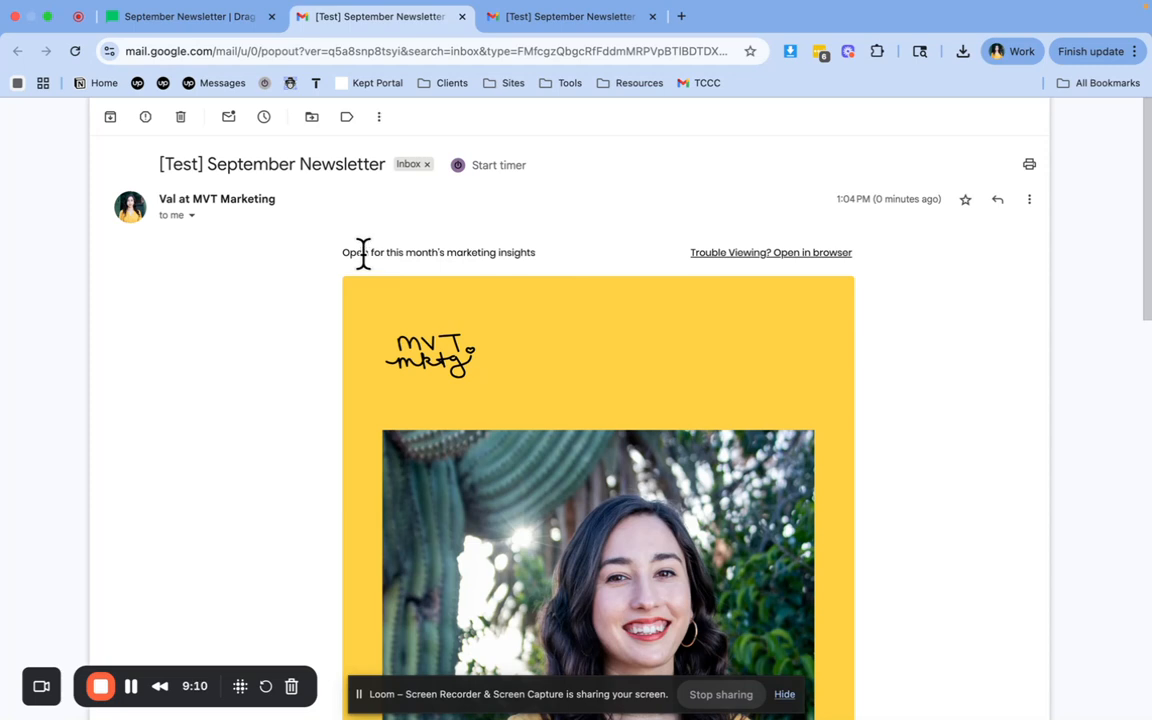
left_click_drag(363, 252, 540, 265)
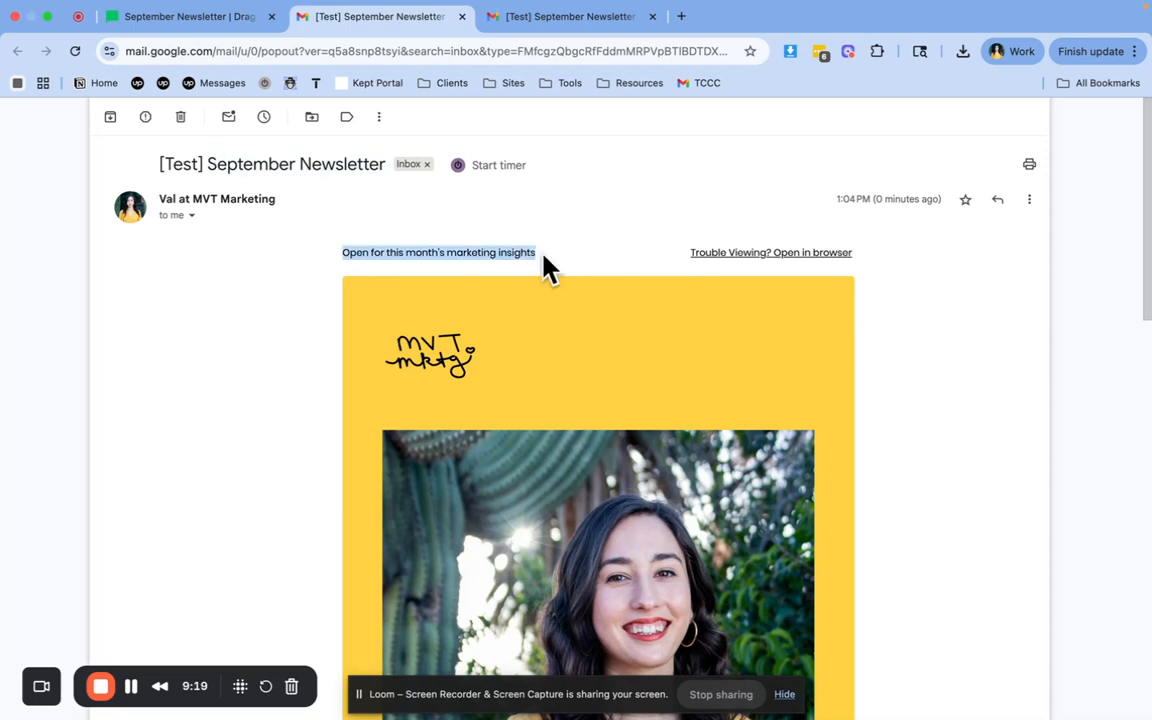
left_click(545, 266)
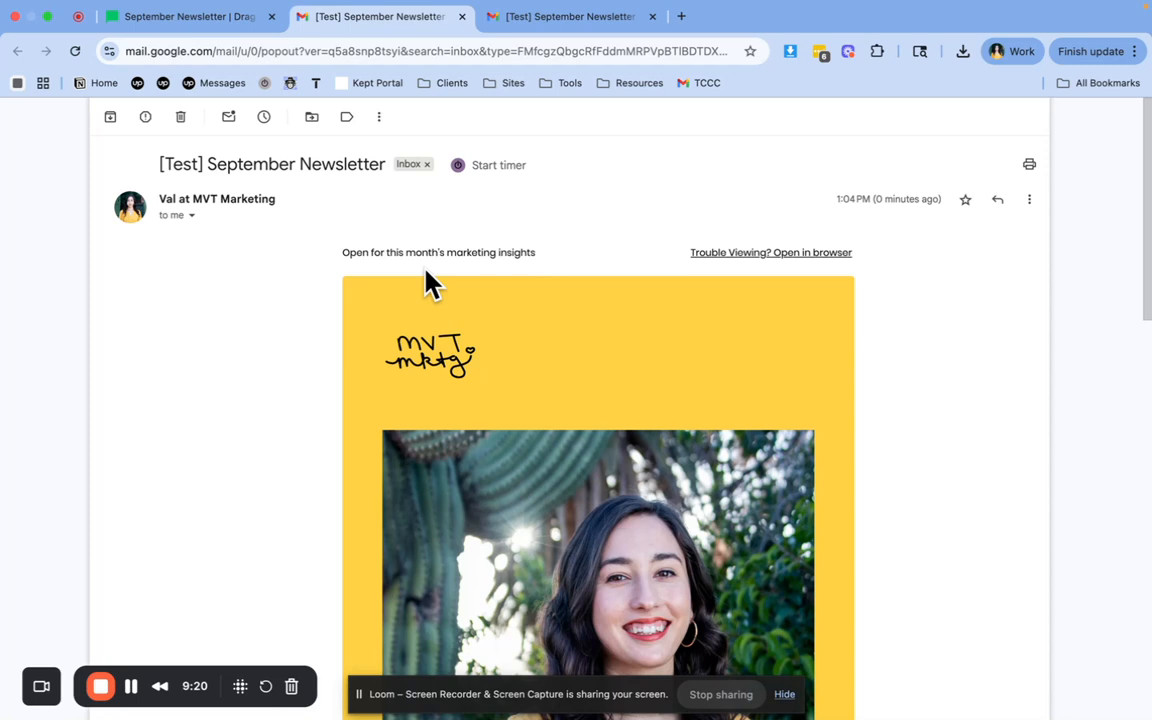
left_click_drag(426, 272, 556, 250)
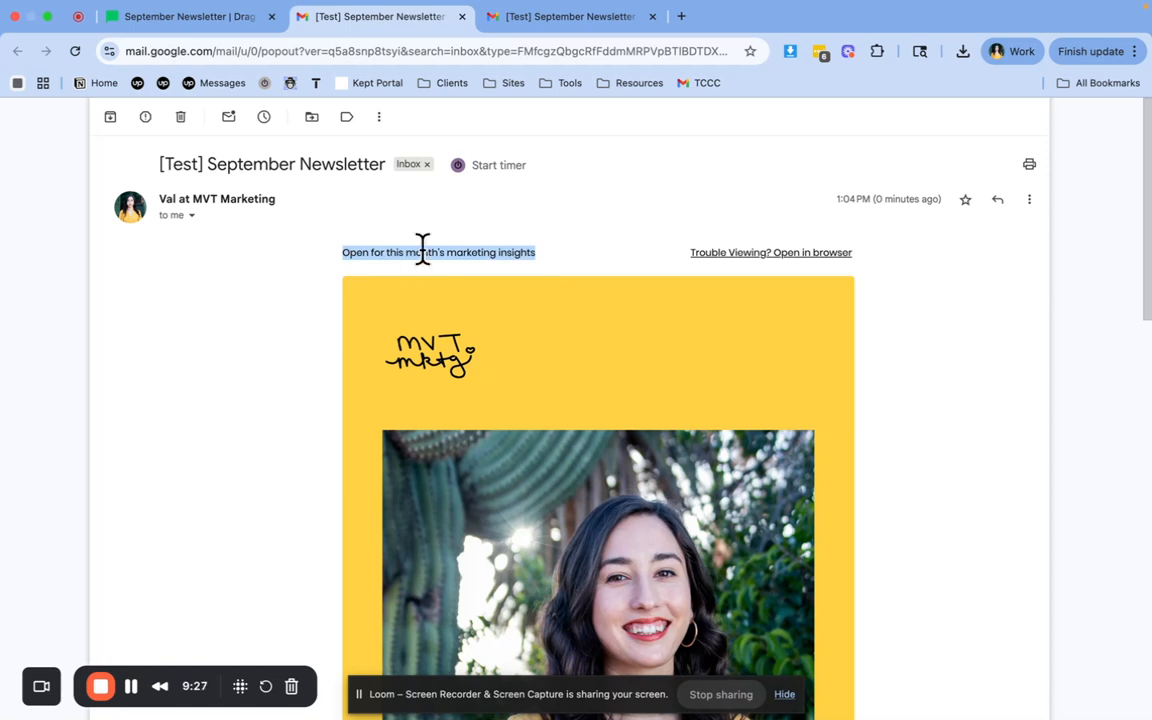
left_click(363, 254)
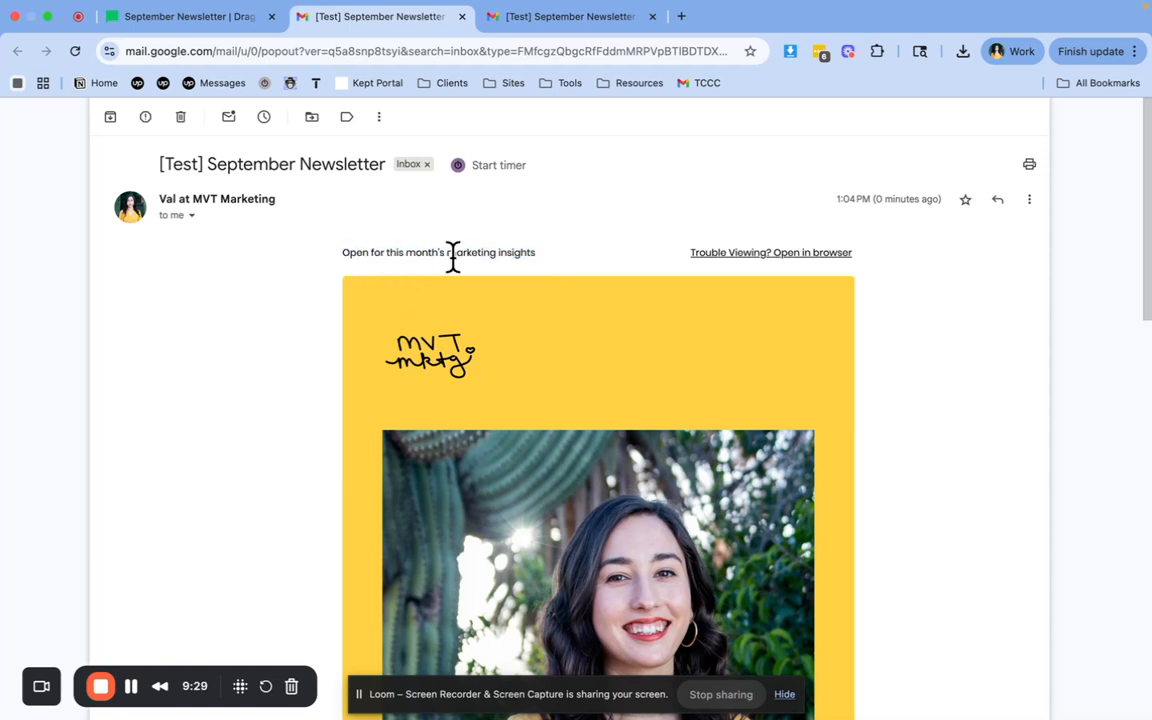
Look through the test email from the logo and hero image down to the footer's social icons
scroll(514, 284, "down", 5)
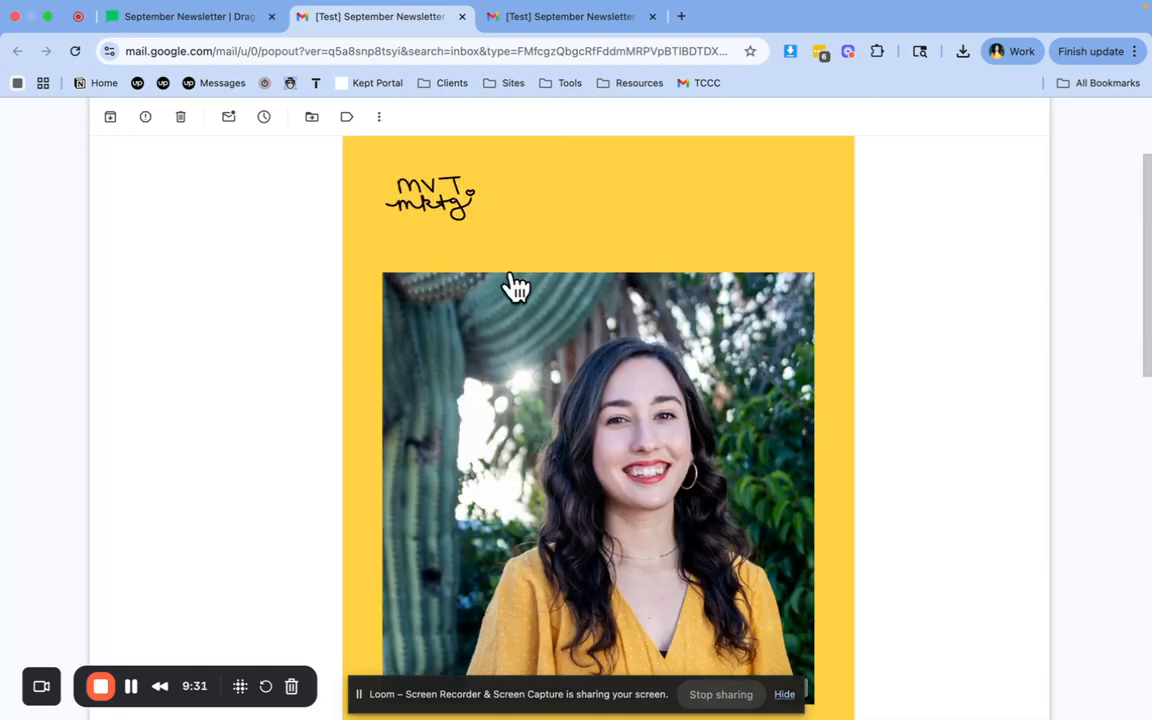
scroll(514, 284, "down", 7)
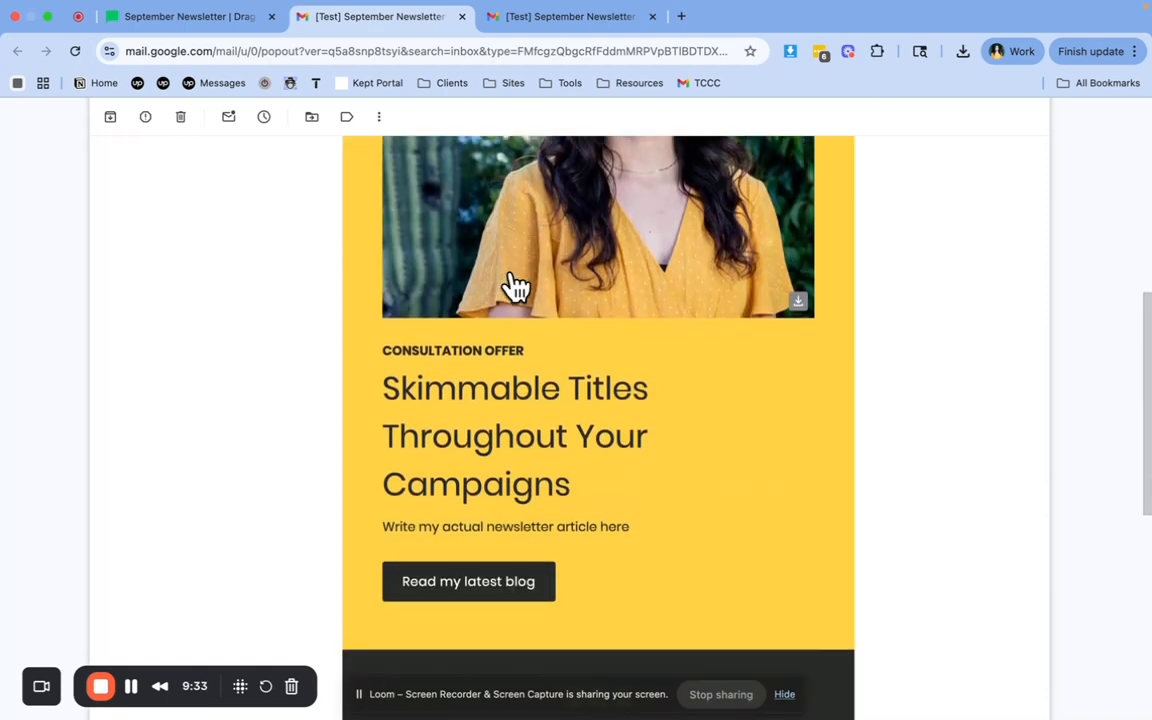
scroll(514, 285, "down", 3)
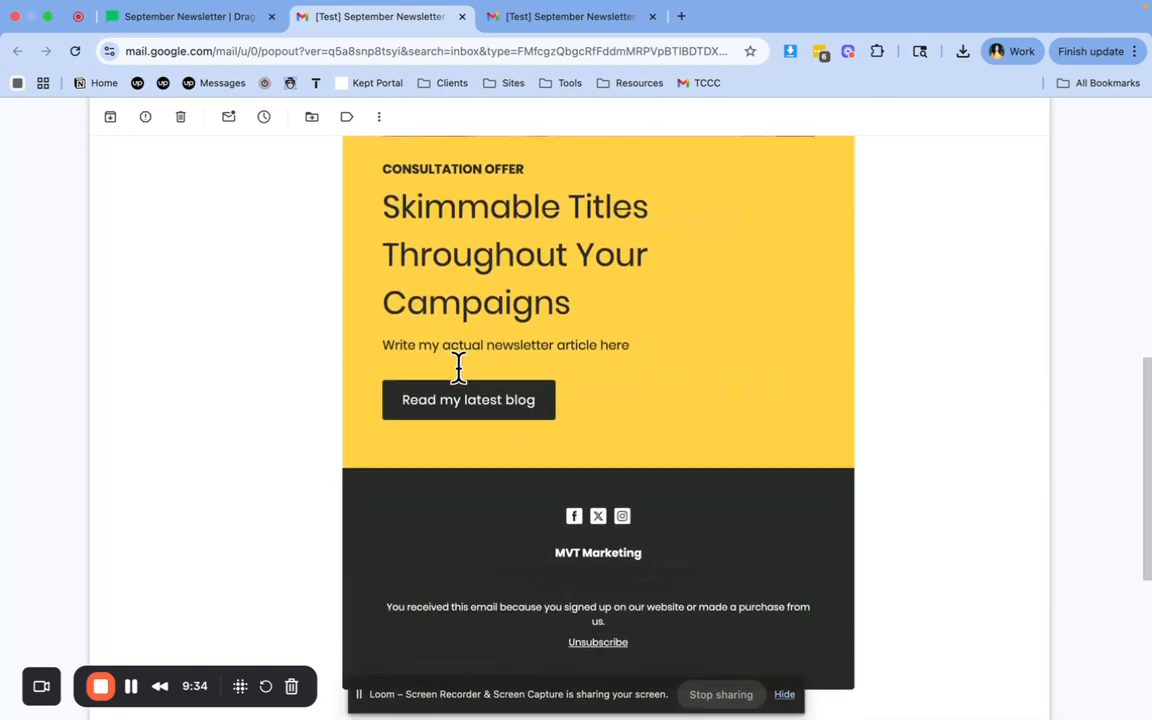
scroll(487, 420, "down", 2)
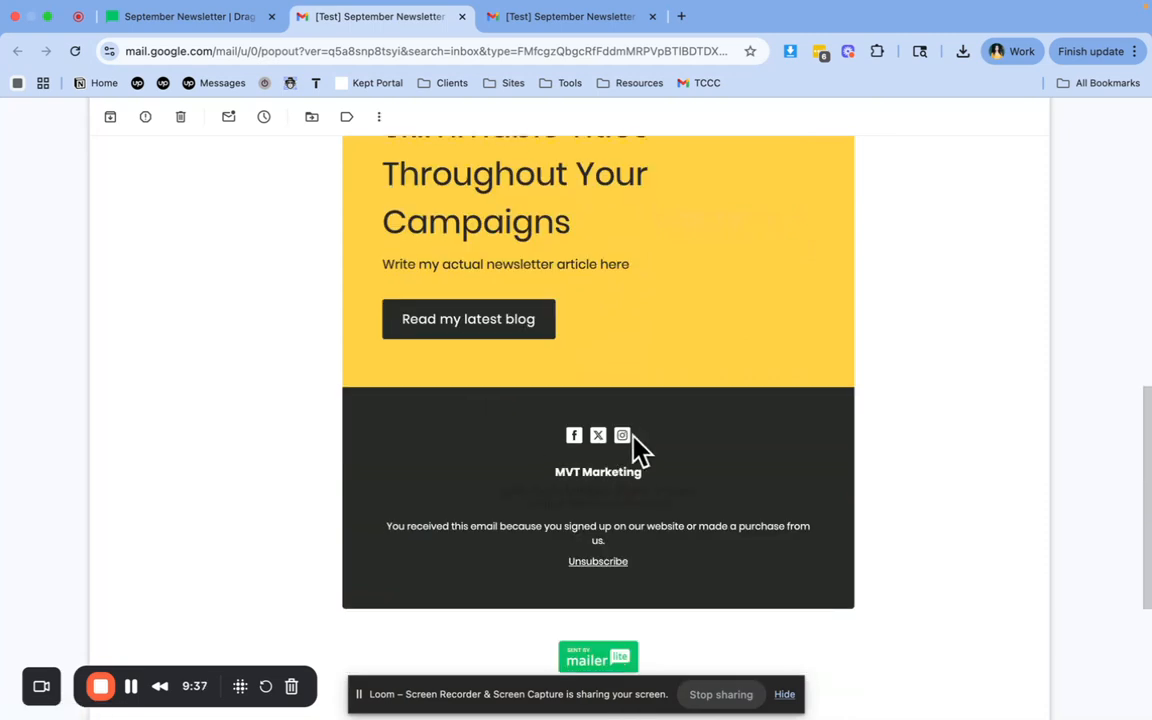
Examine the test email's footer, highlighting the hard-to-read postal address lines beneath the company name
scroll(666, 440, "down", 2)
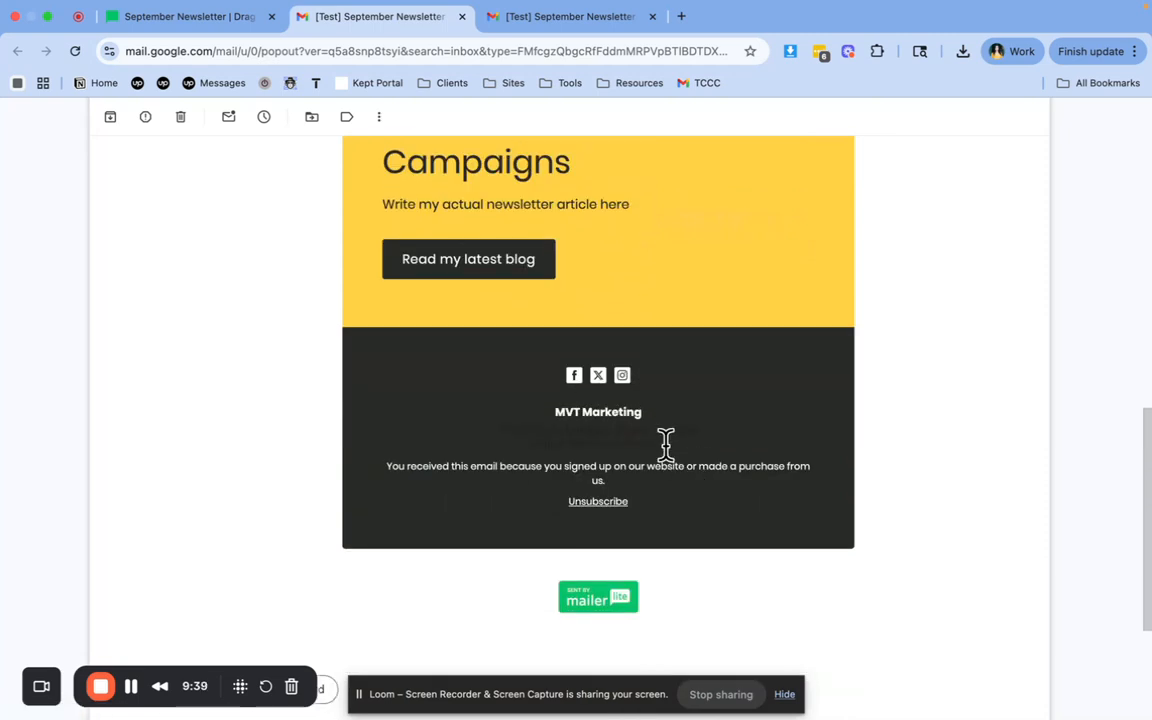
left_click_drag(669, 442, 498, 430)
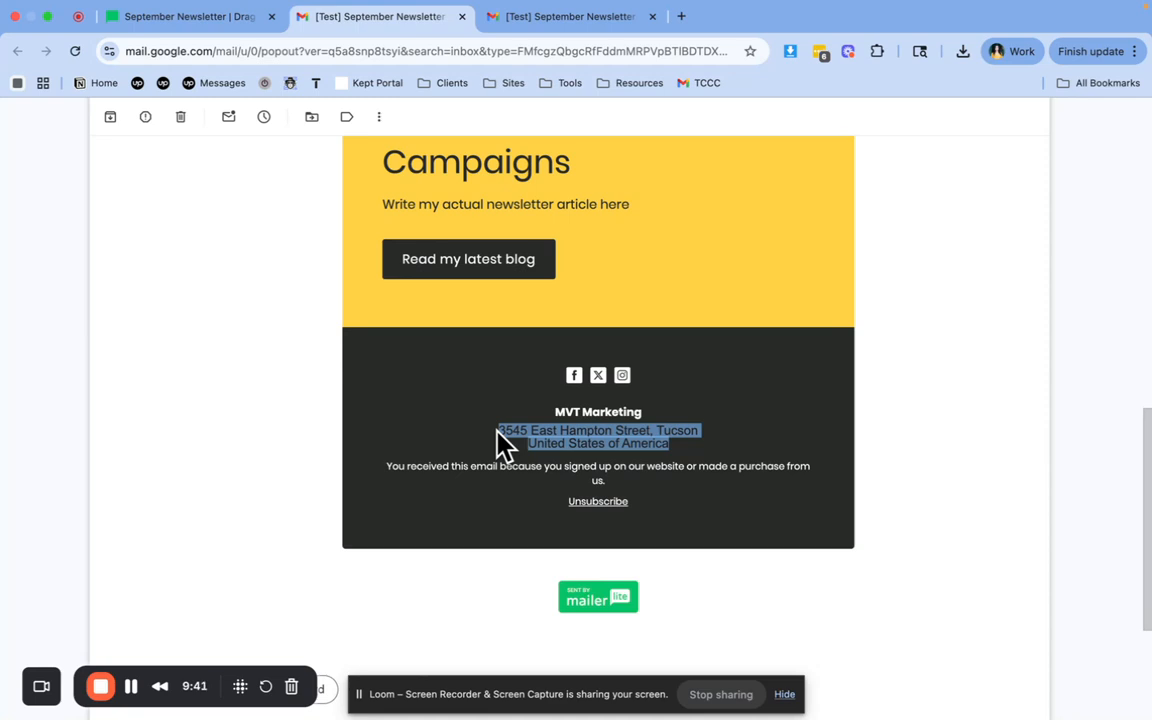
left_click(484, 442)
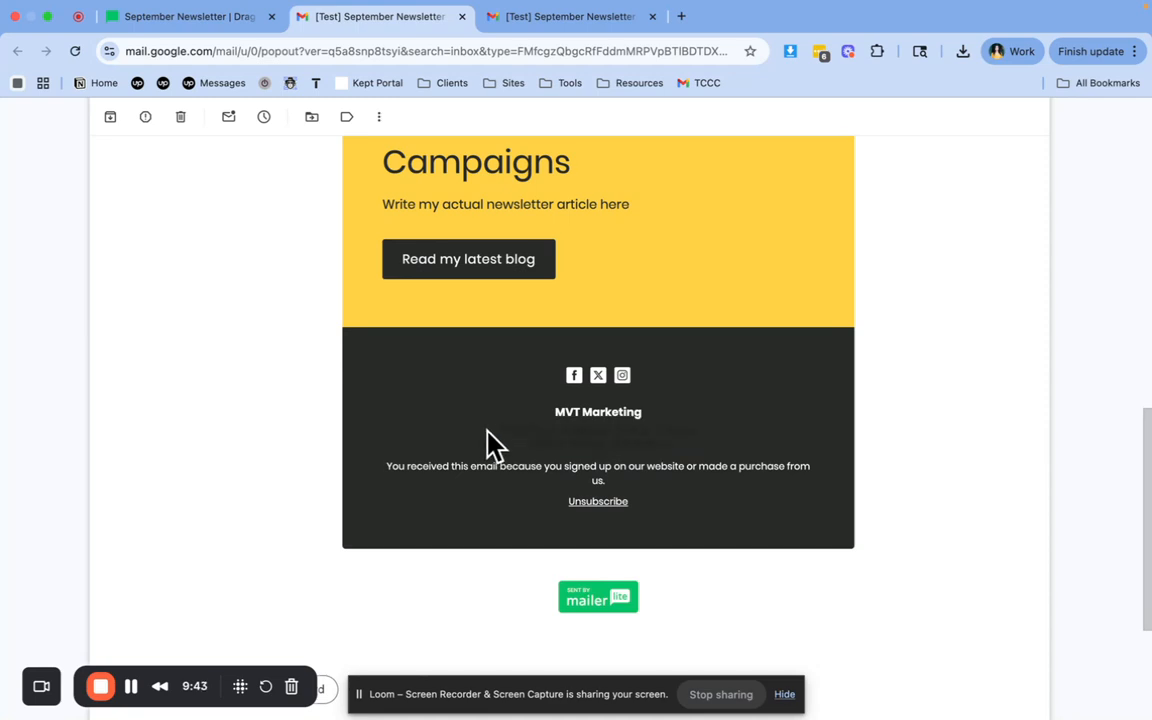
left_click_drag(494, 431, 684, 455)
left_click(686, 458)
scroll(662, 520, "up", 5)
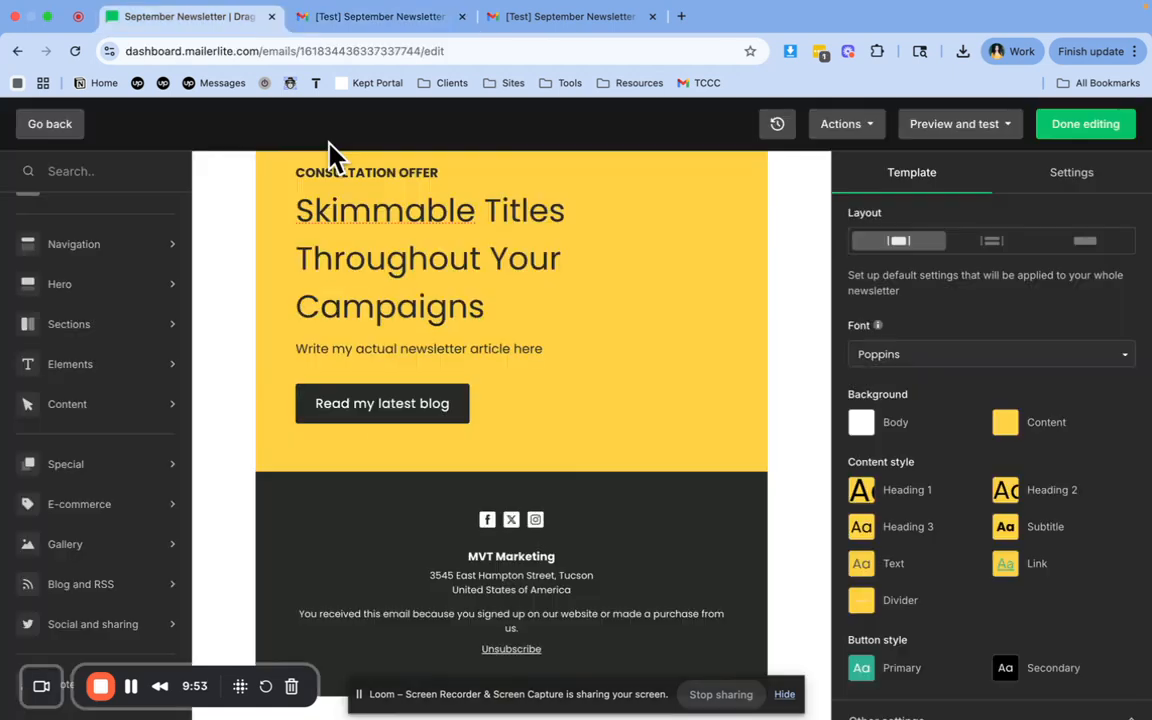
Finish editing the newsletter in MailerLite and review the campaign details down to the scheduling options
left_click(1133, 136)
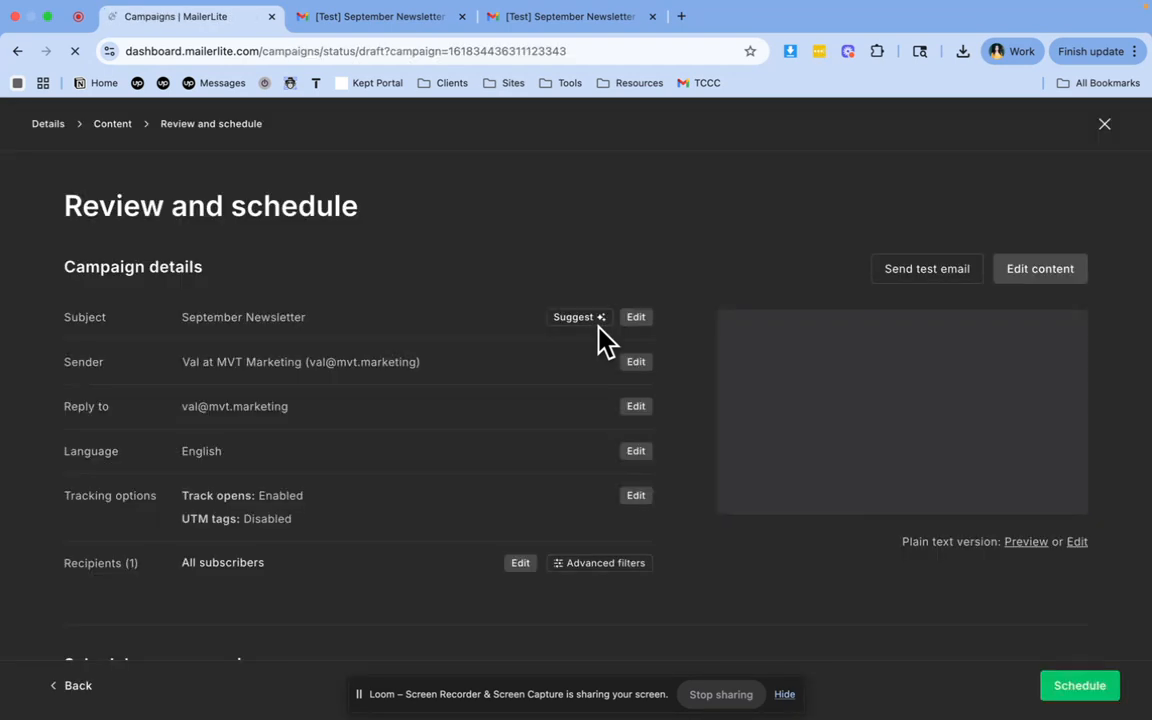
scroll(689, 373, "down", 1)
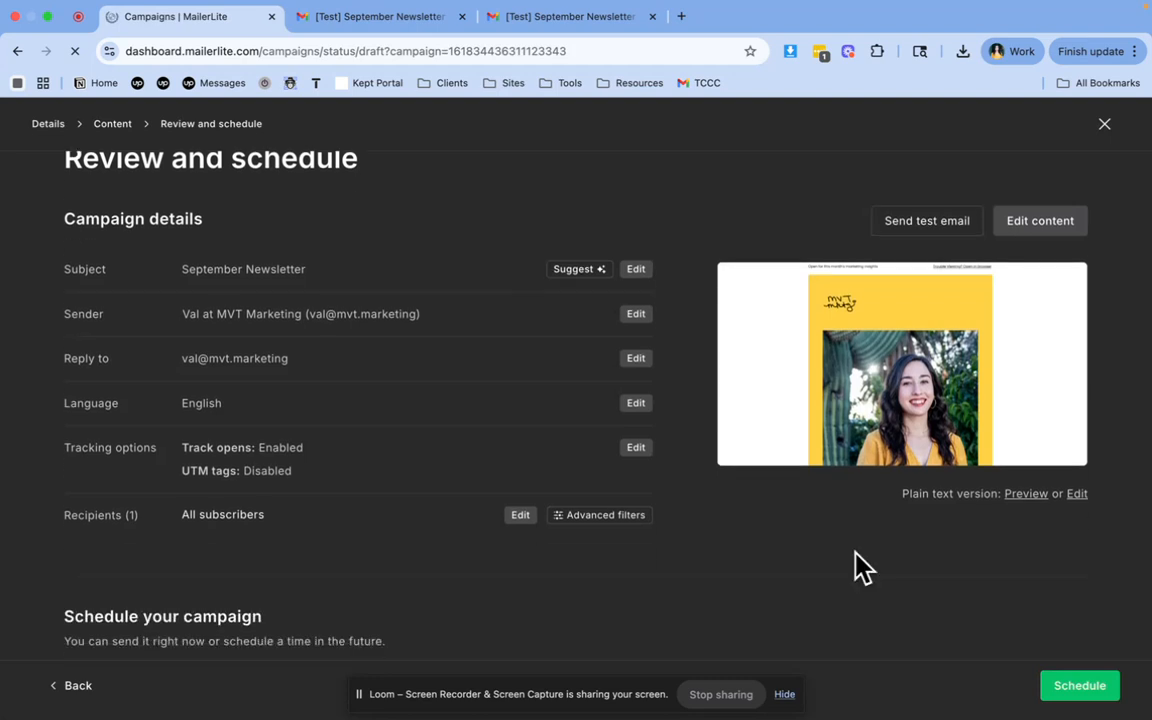
scroll(560, 527, "down", 3)
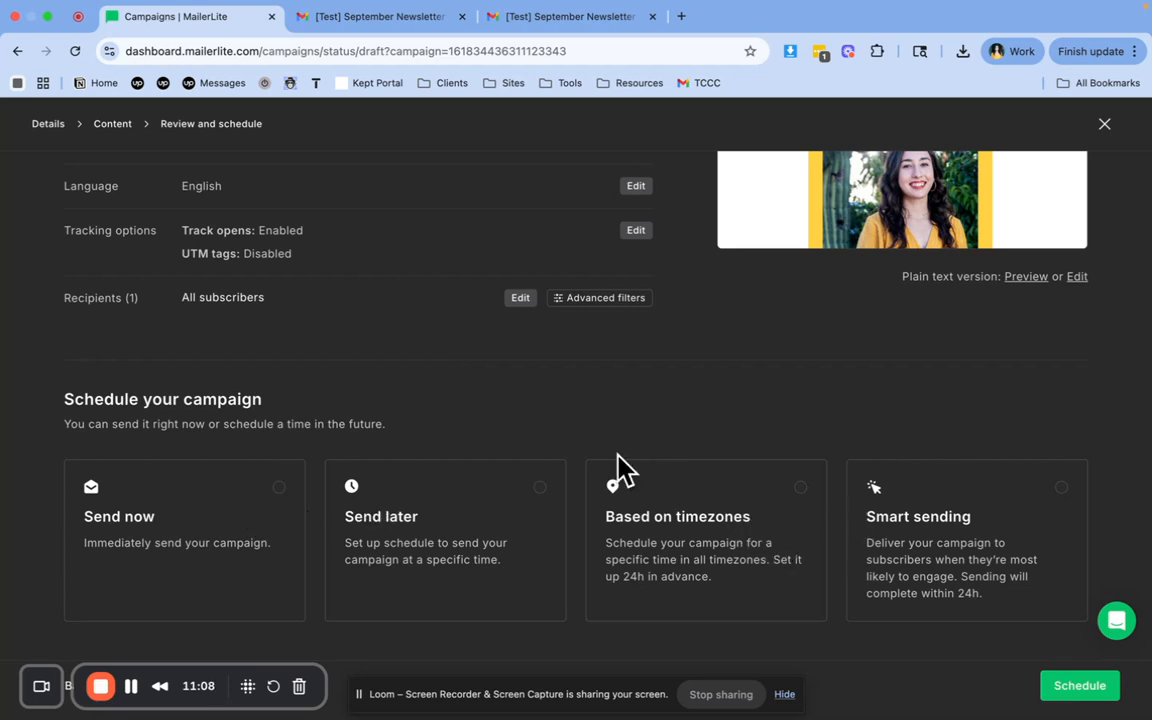
Choose to send the campaign later and set its sending date to 2025-09-01
left_click(535, 525)
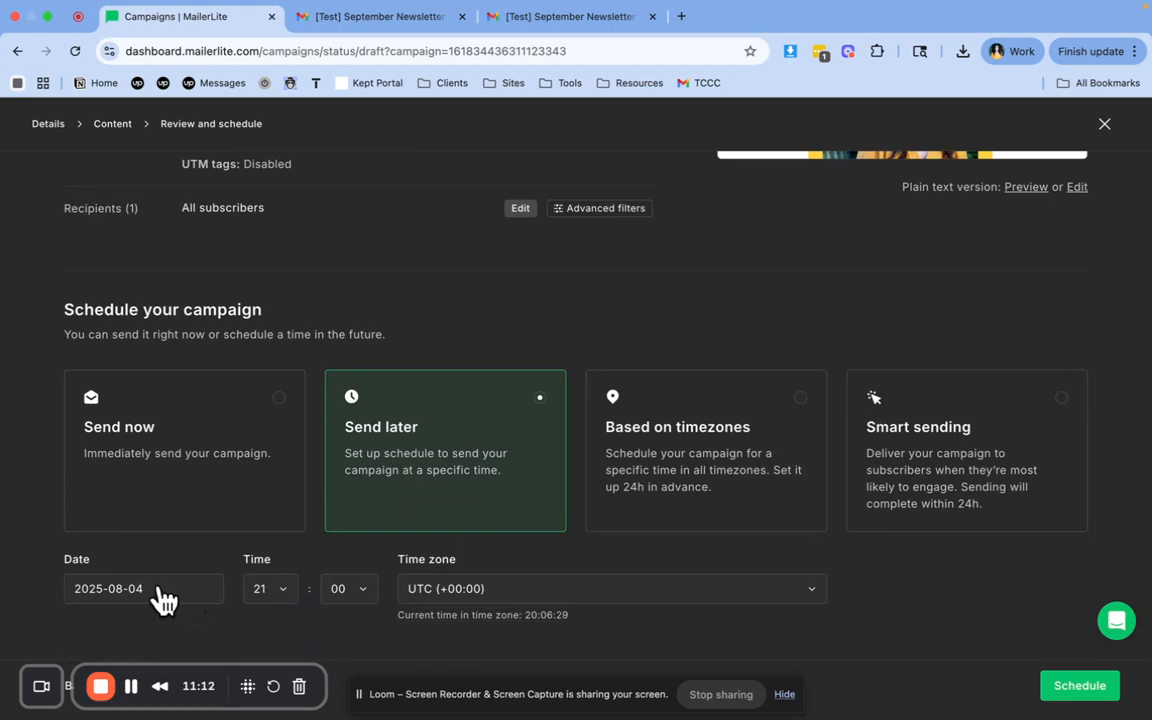
left_click(160, 593)
left_click(235, 427)
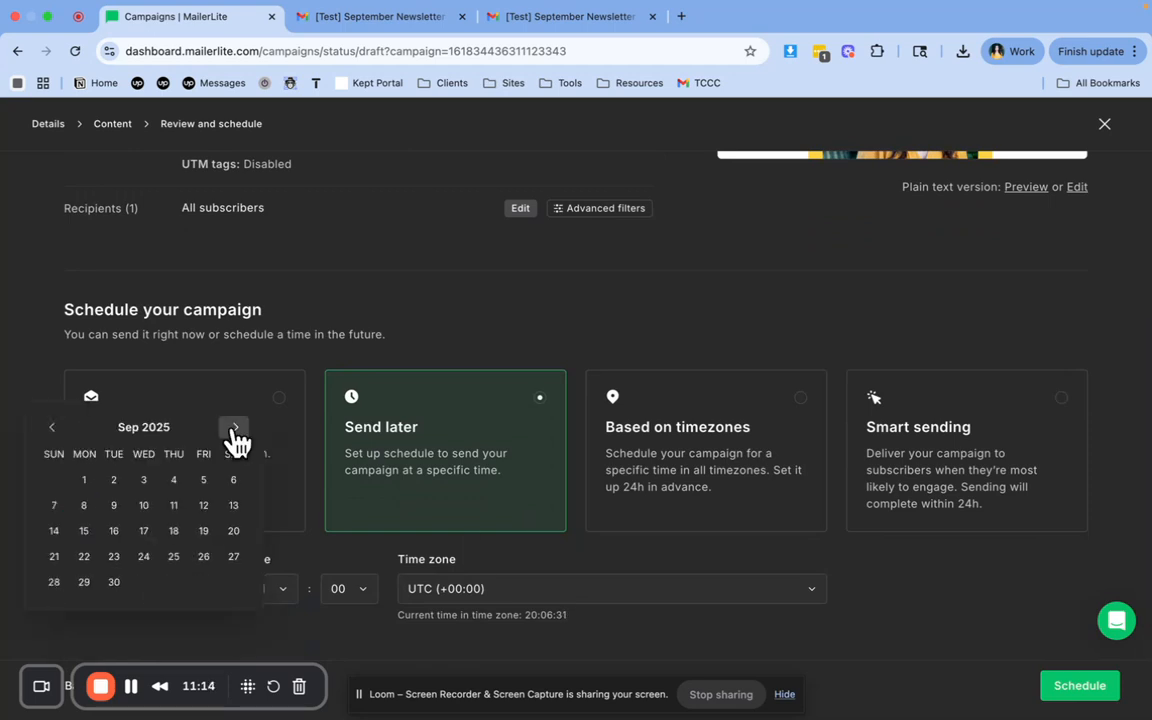
left_click(85, 481)
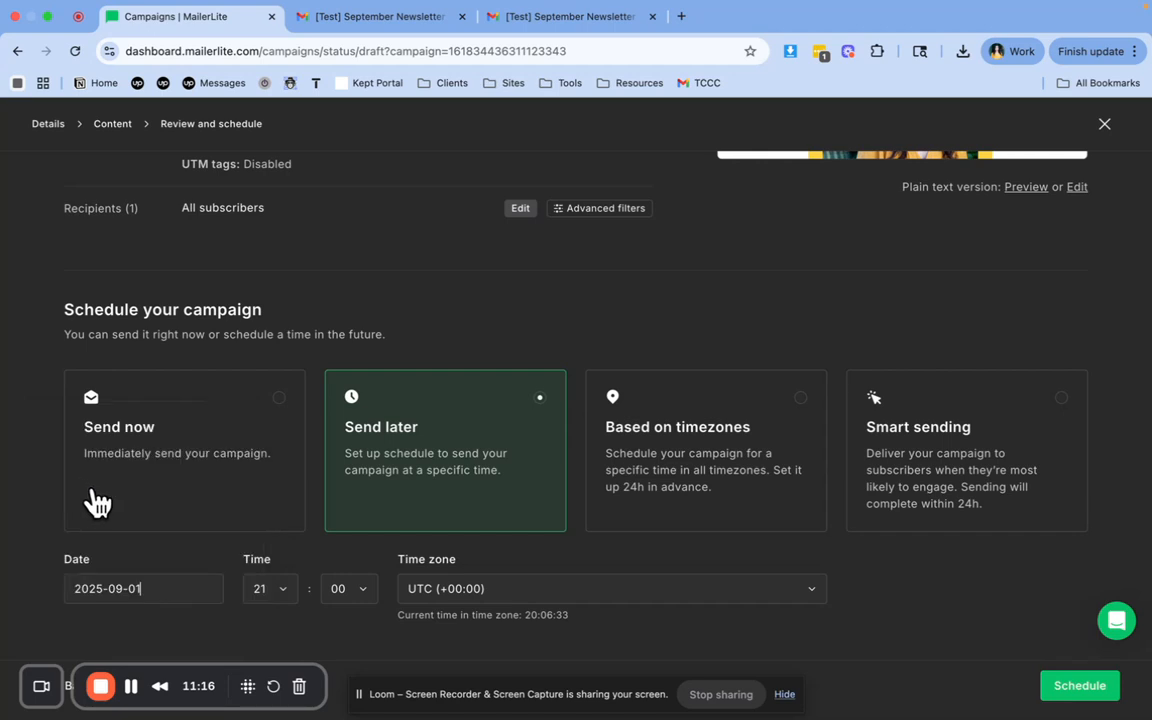
left_click(175, 590)
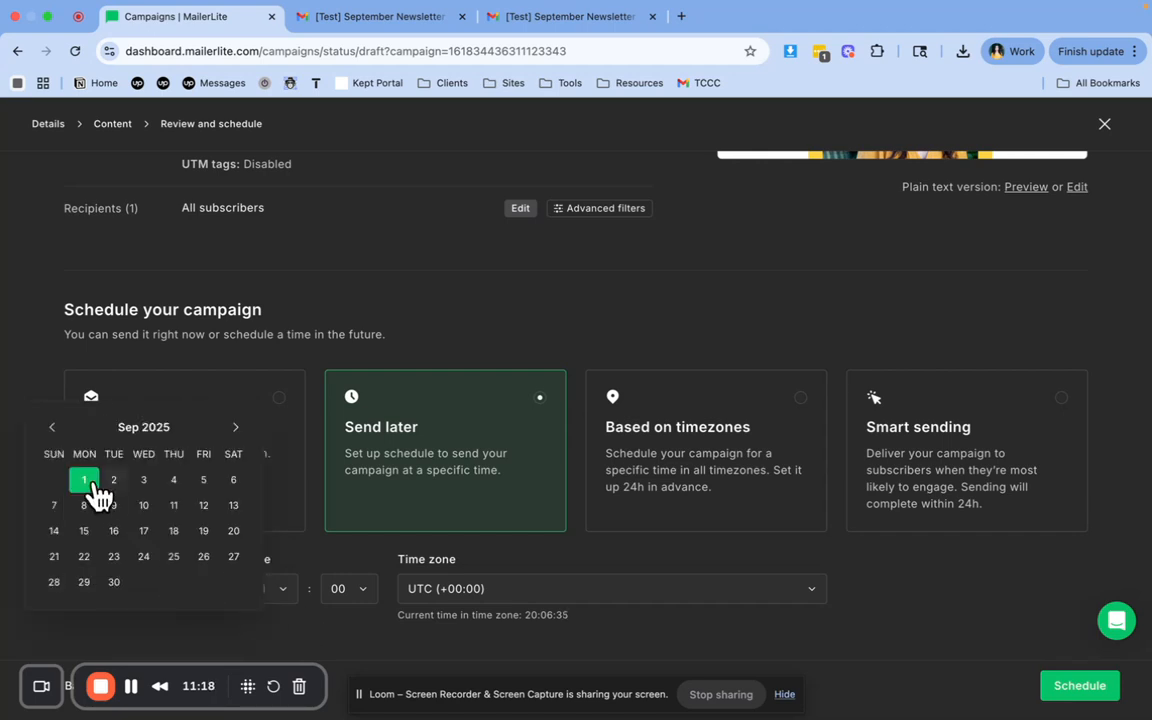
Set the hour of the campaign's sending time to 10
left_click(285, 592)
scroll(272, 525, "up", 10)
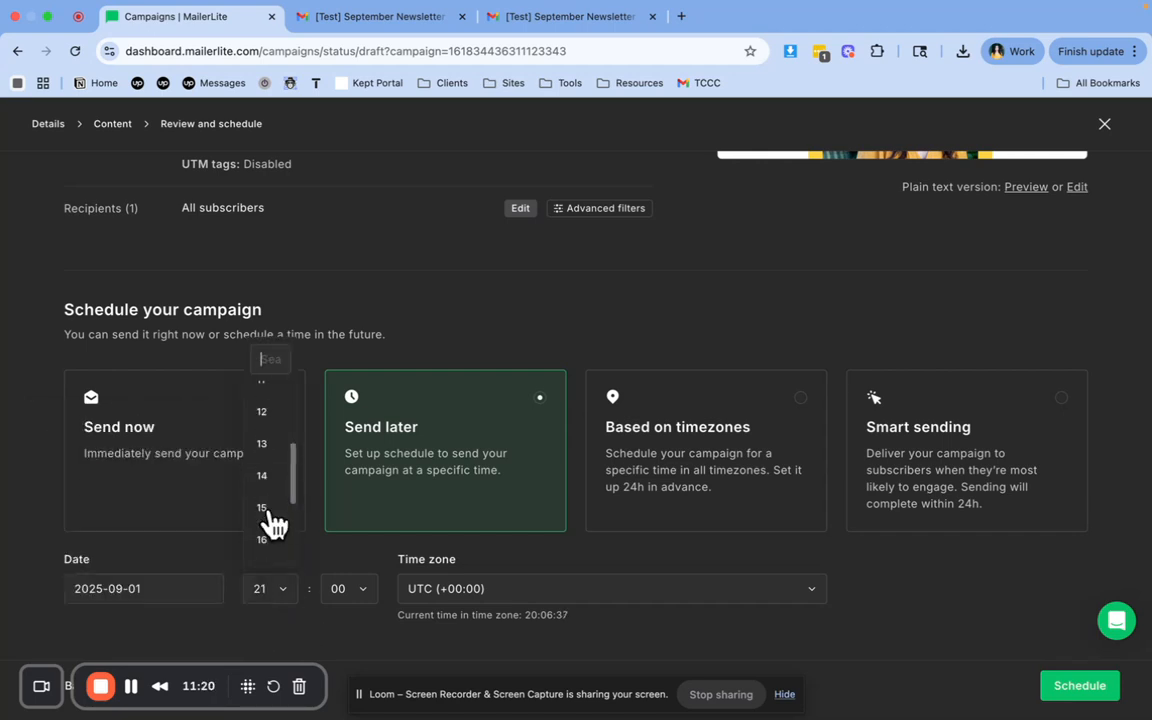
scroll(275, 520, "down", 2)
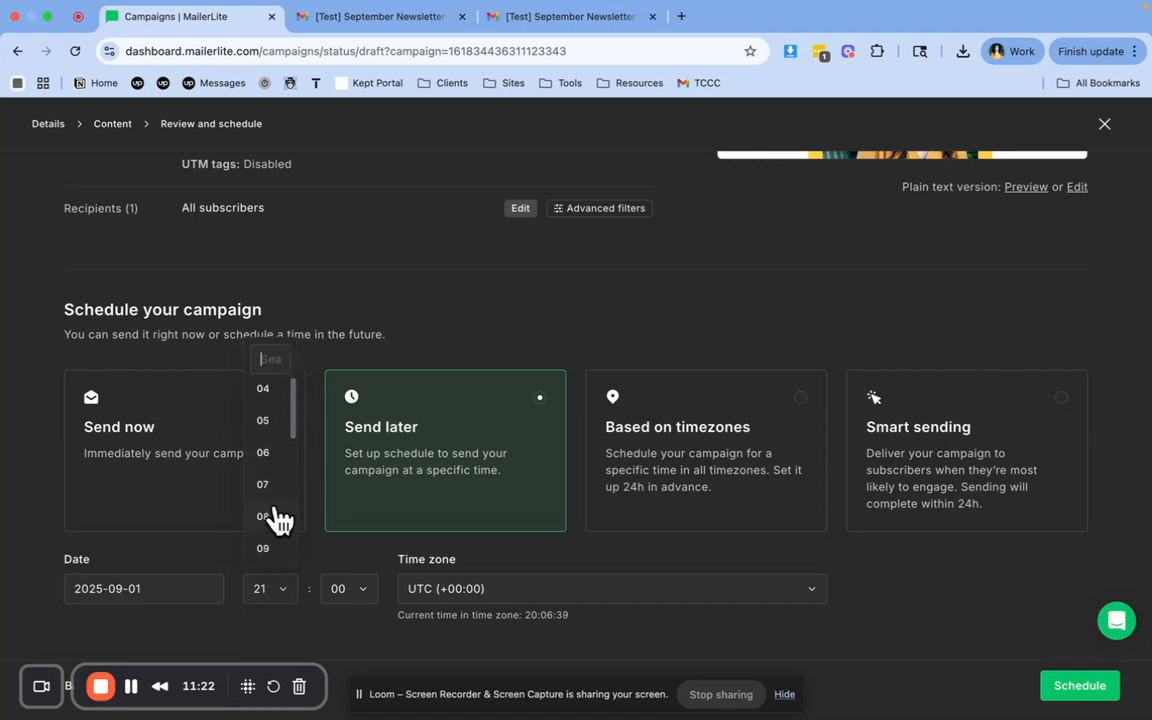
scroll(272, 555, "down", 1)
left_click(266, 540)
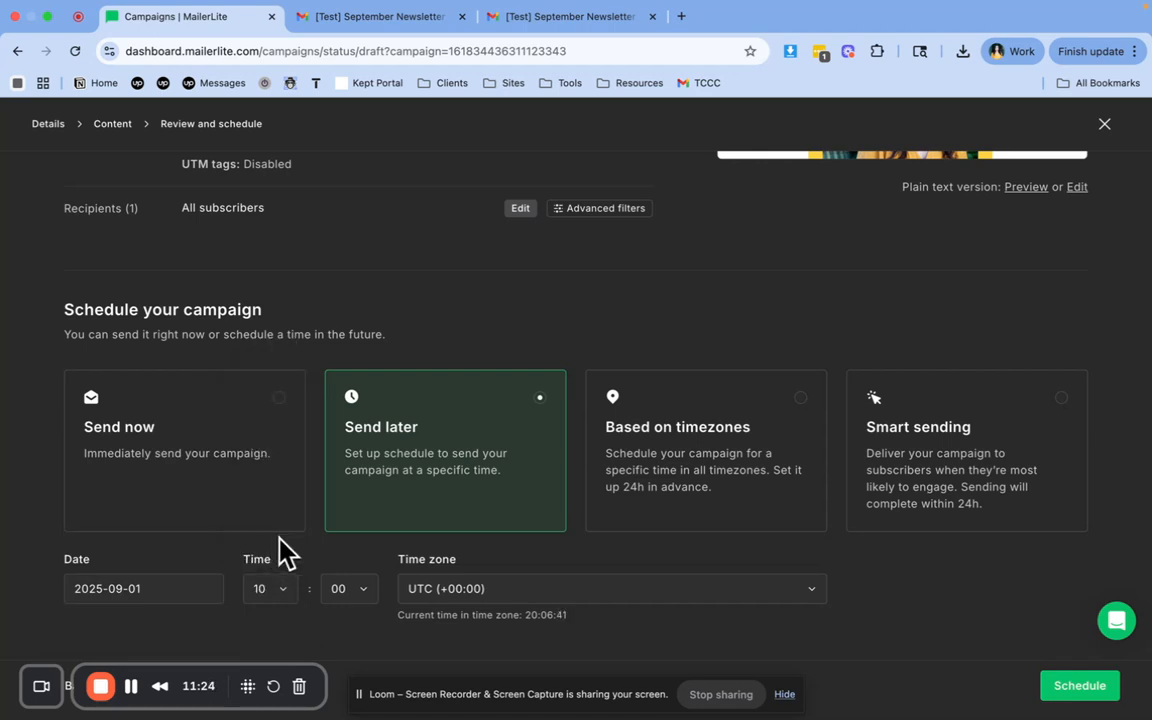
Set the sending time zone to America/Phoenix (-07:00) and schedule the campaign
left_click(811, 590)
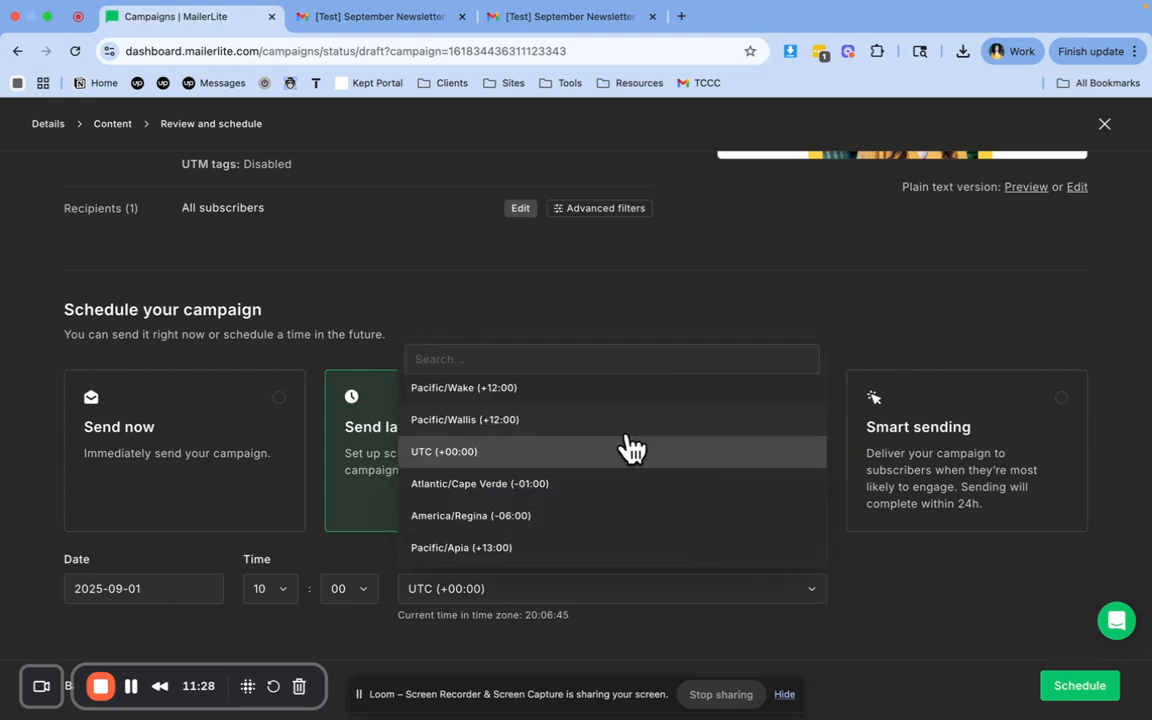
type("phoen")
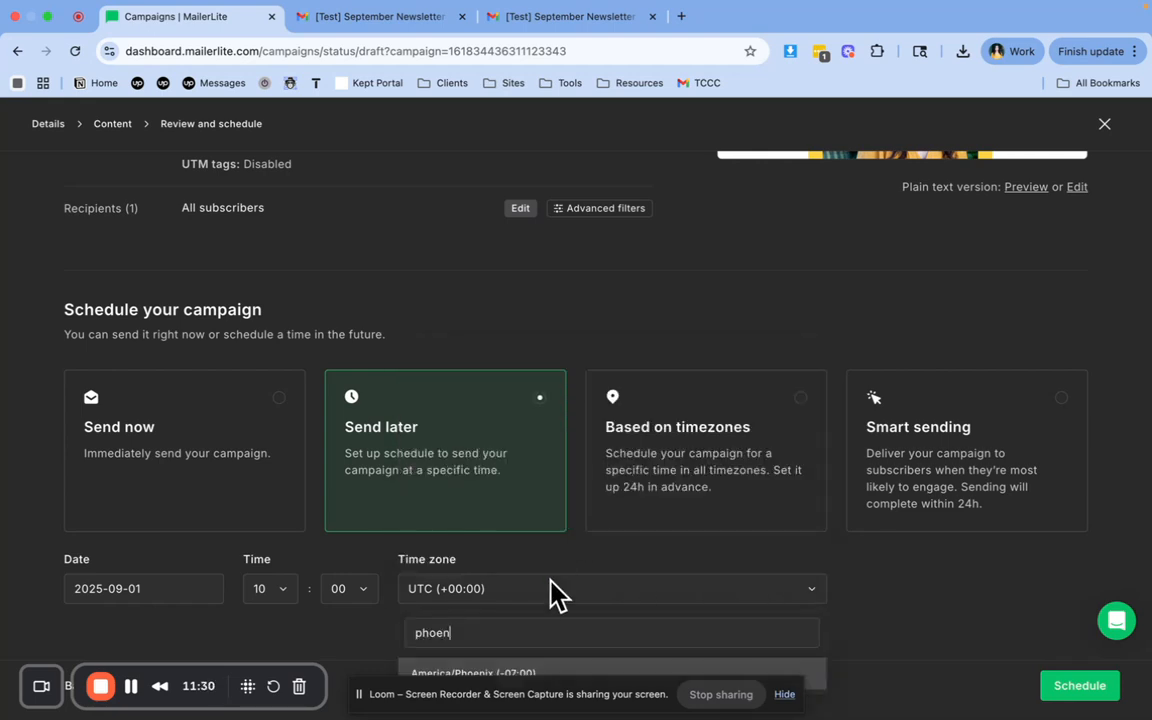
left_click(527, 676)
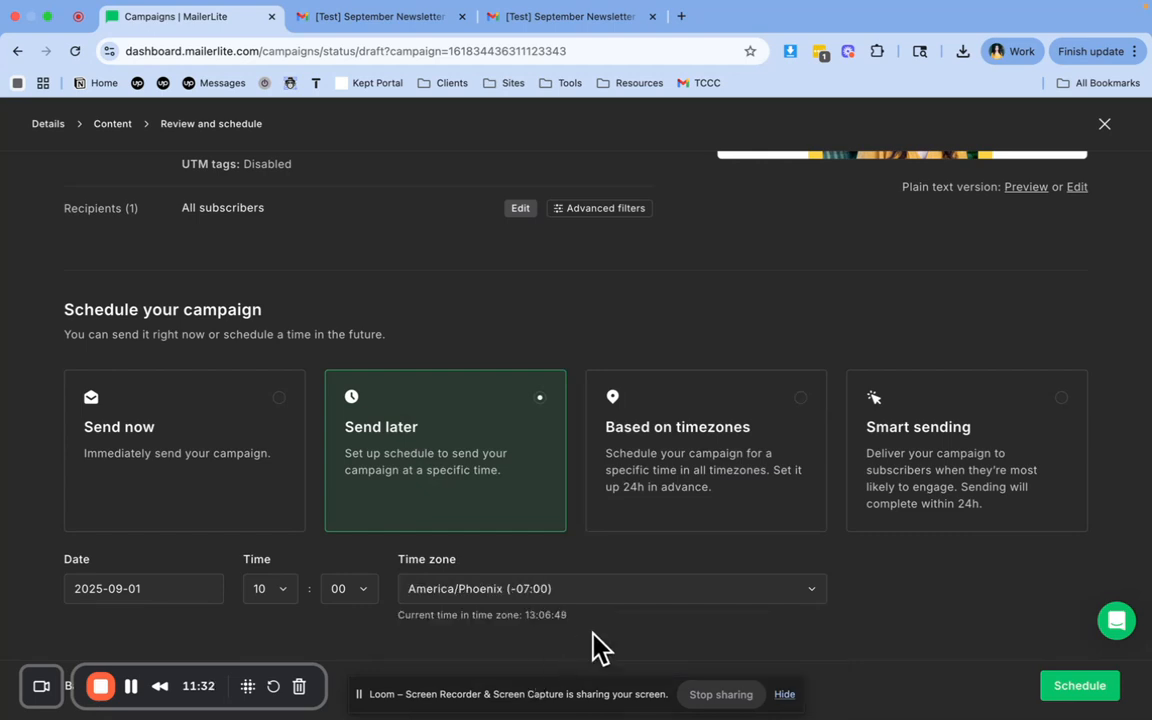
left_click(1068, 695)
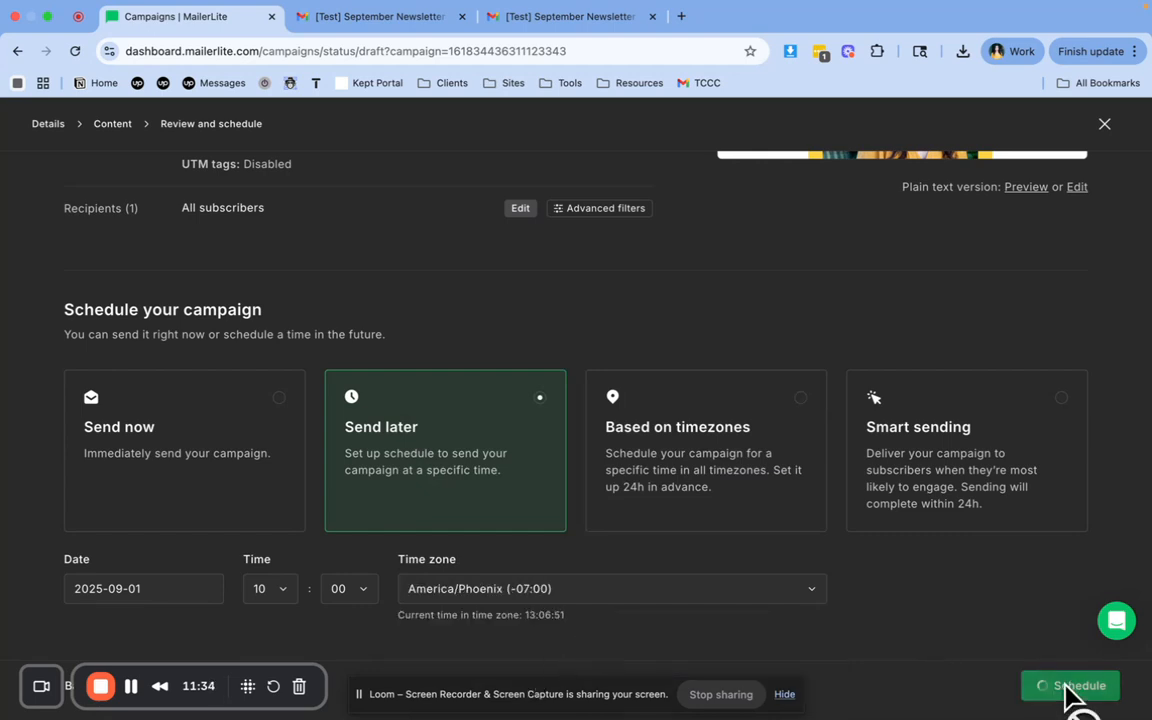